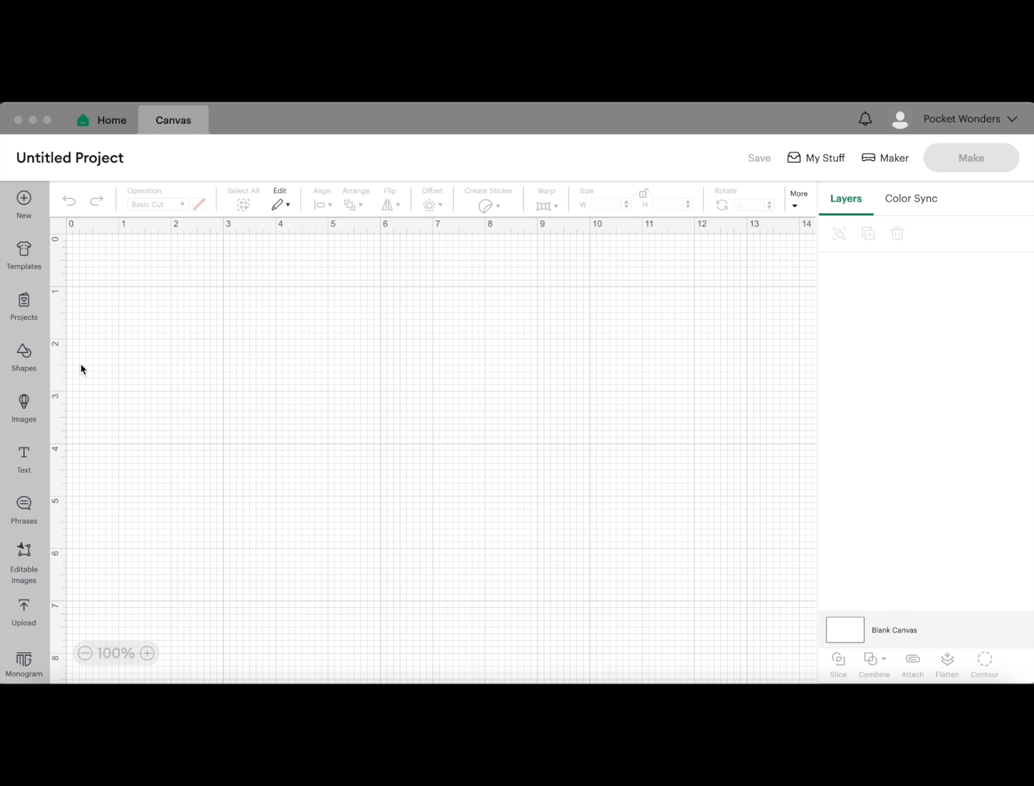
Step: Add a basic circle shape to the blank canvas
left_click(24, 352)
left_click(5, 354)
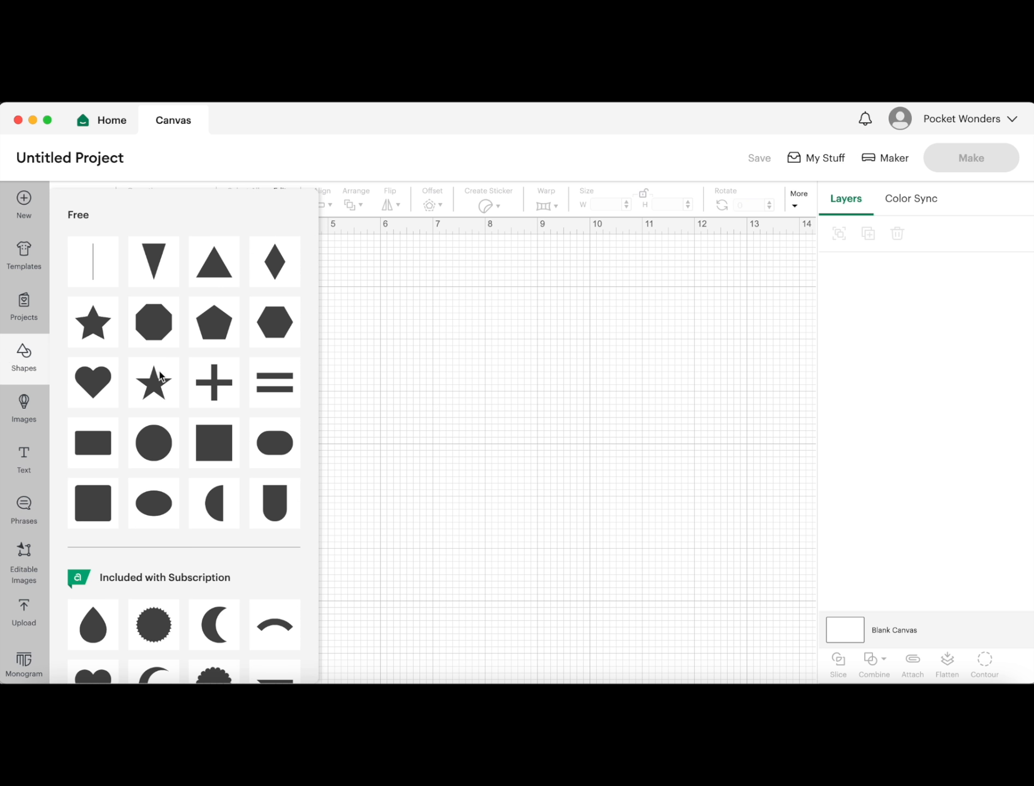
left_click(155, 448)
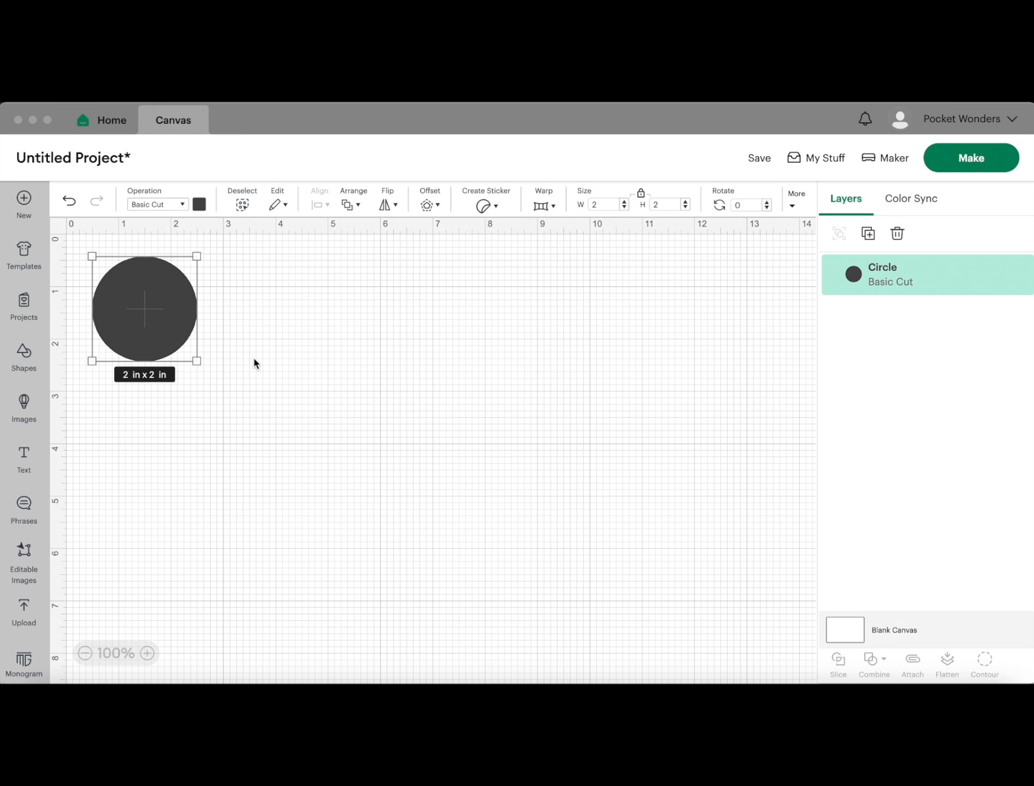
left_click(243, 410)
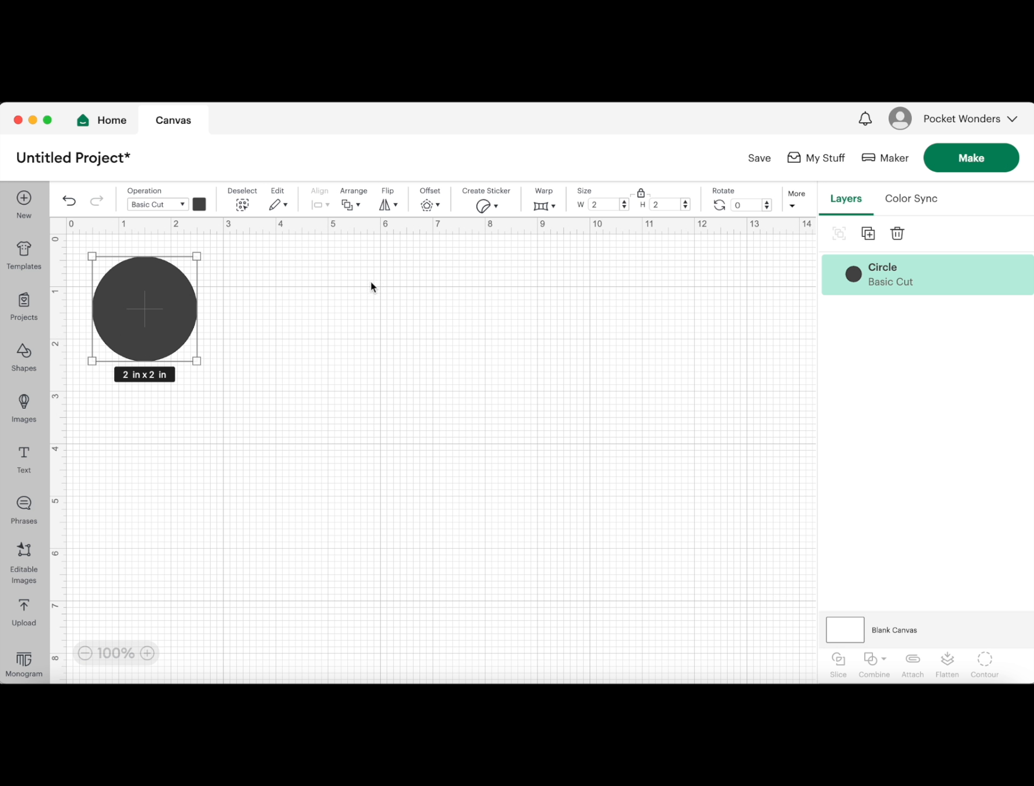
Step: Create an outward offset of 0.097 in around the circle with rounded corners
left_click(438, 205)
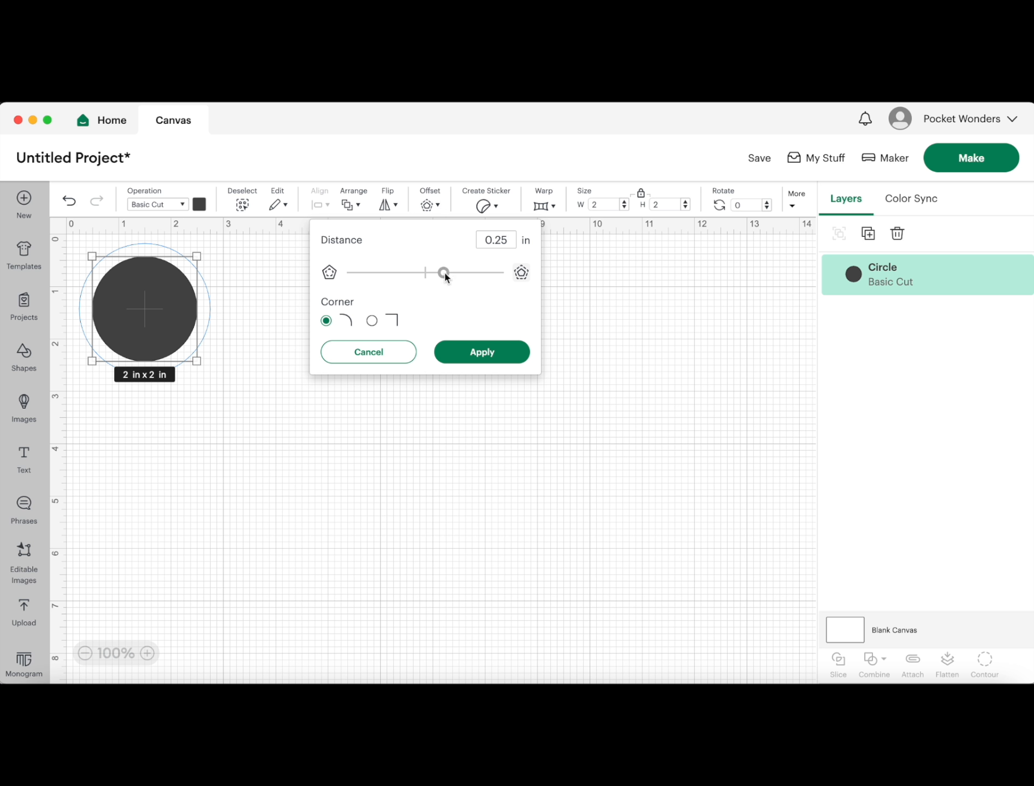
left_click_drag(443, 272, 436, 275)
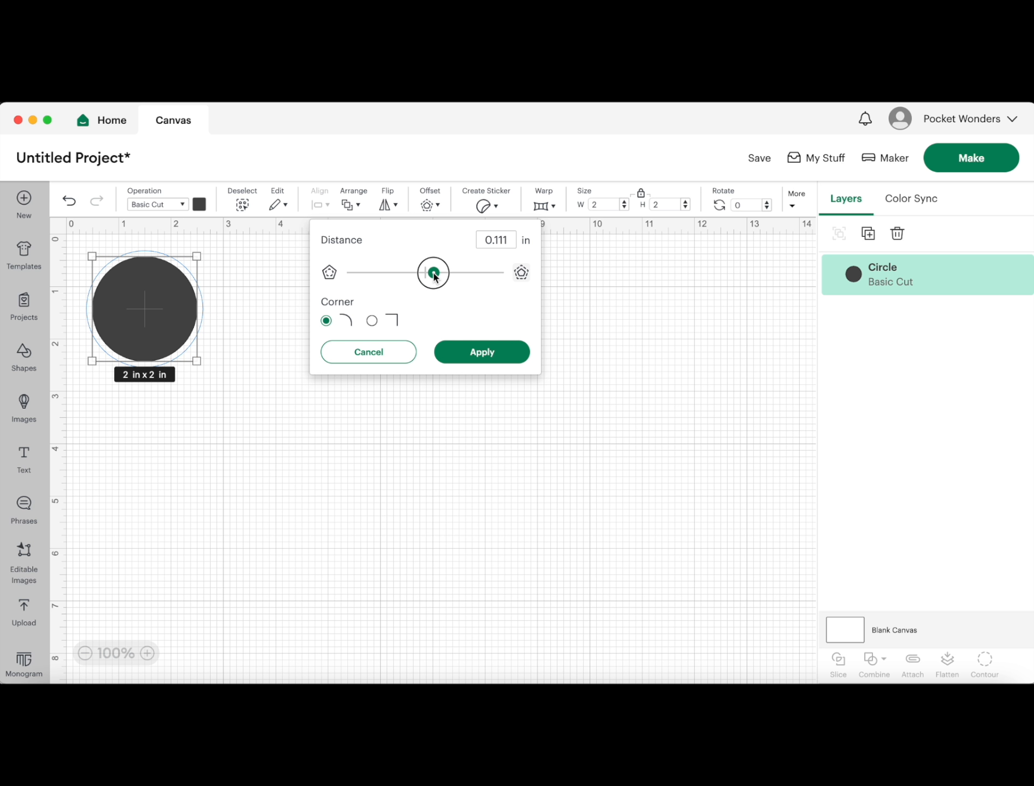
left_click_drag(435, 276, 433, 276)
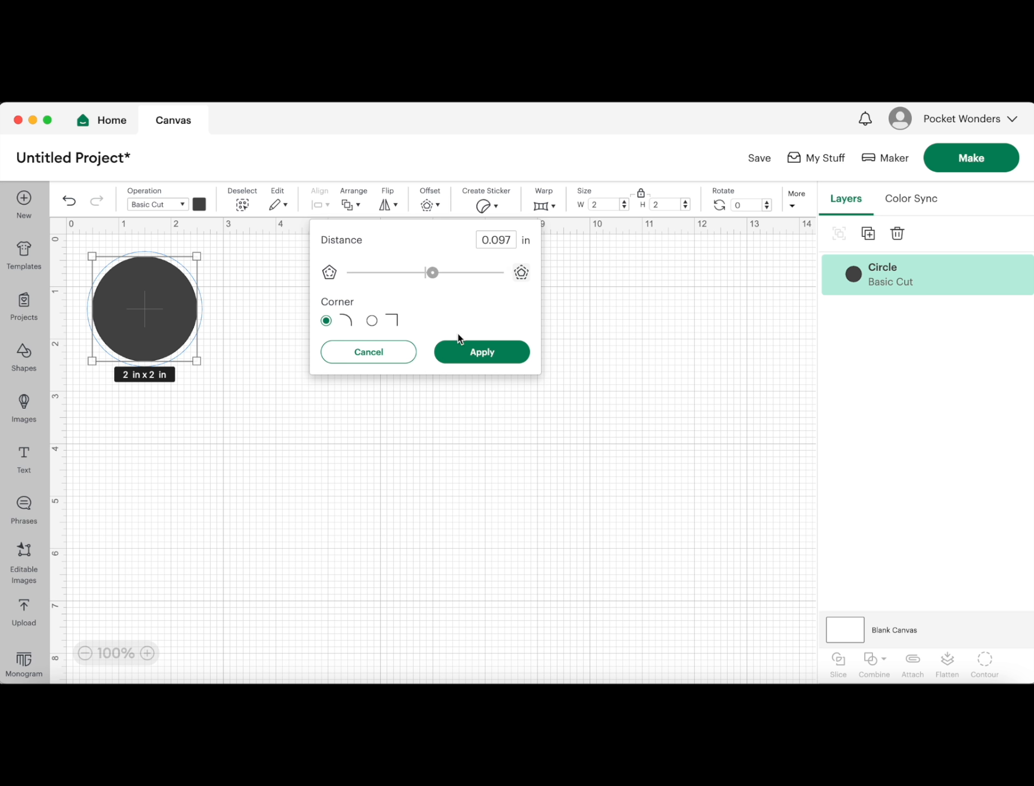
left_click(482, 353)
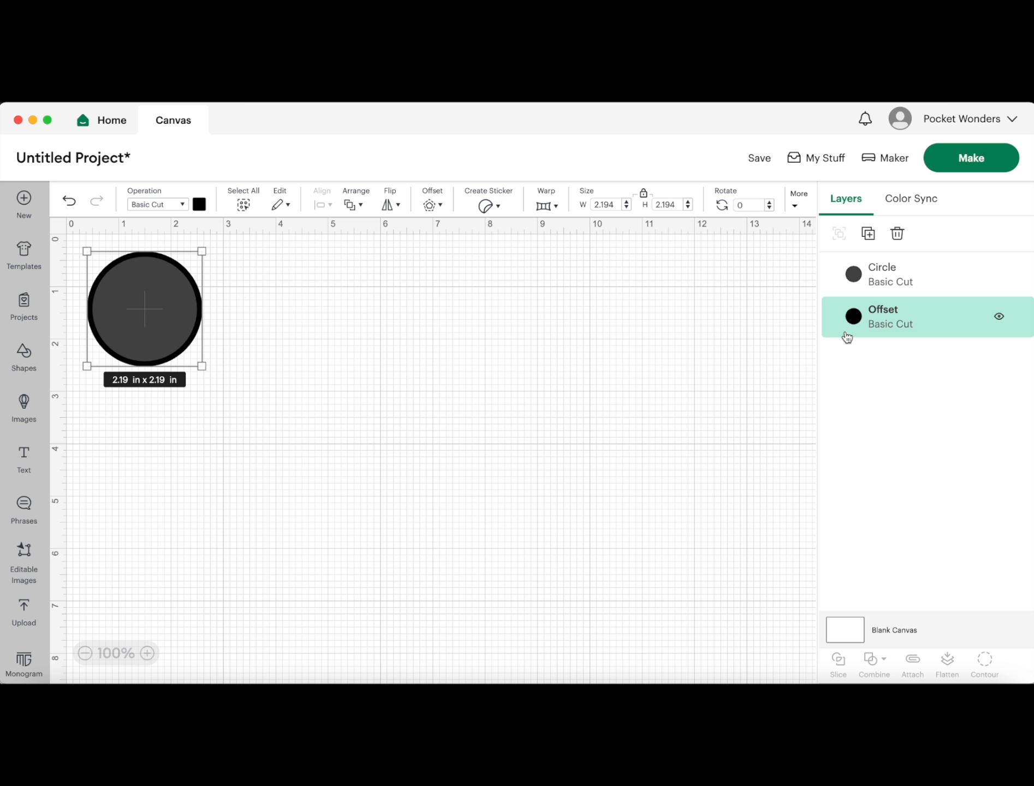
Step: Set the material color of both the circle and its offset to white
left_click(857, 278, "shift")
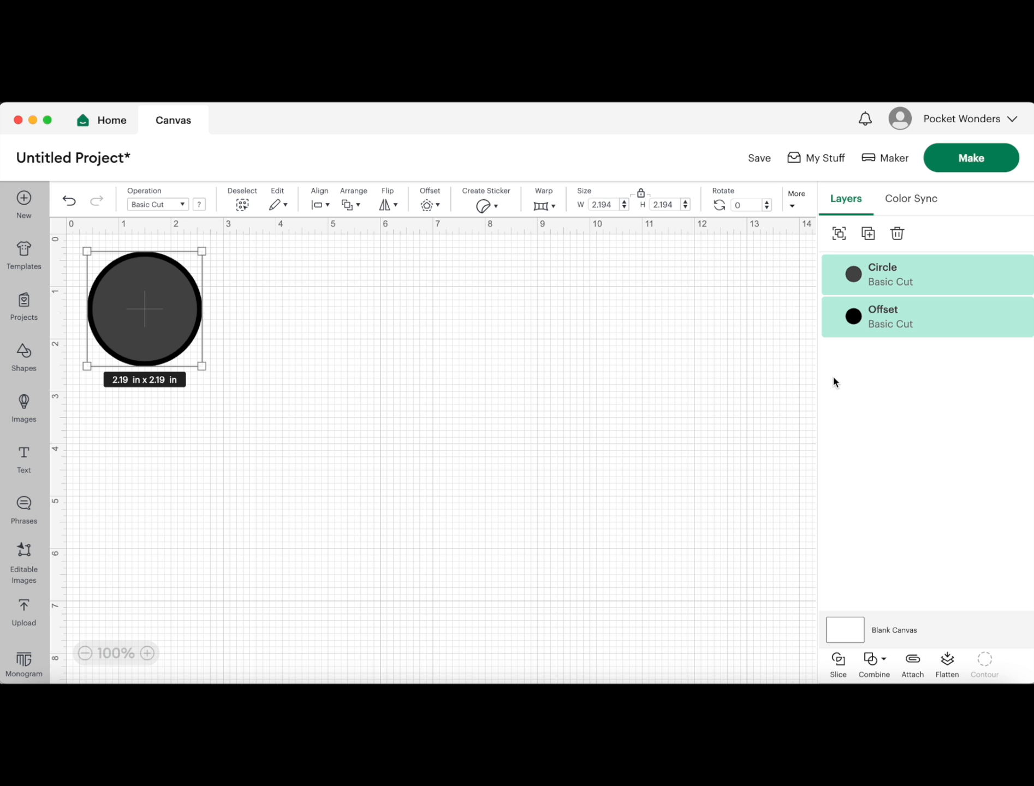
left_click(199, 206)
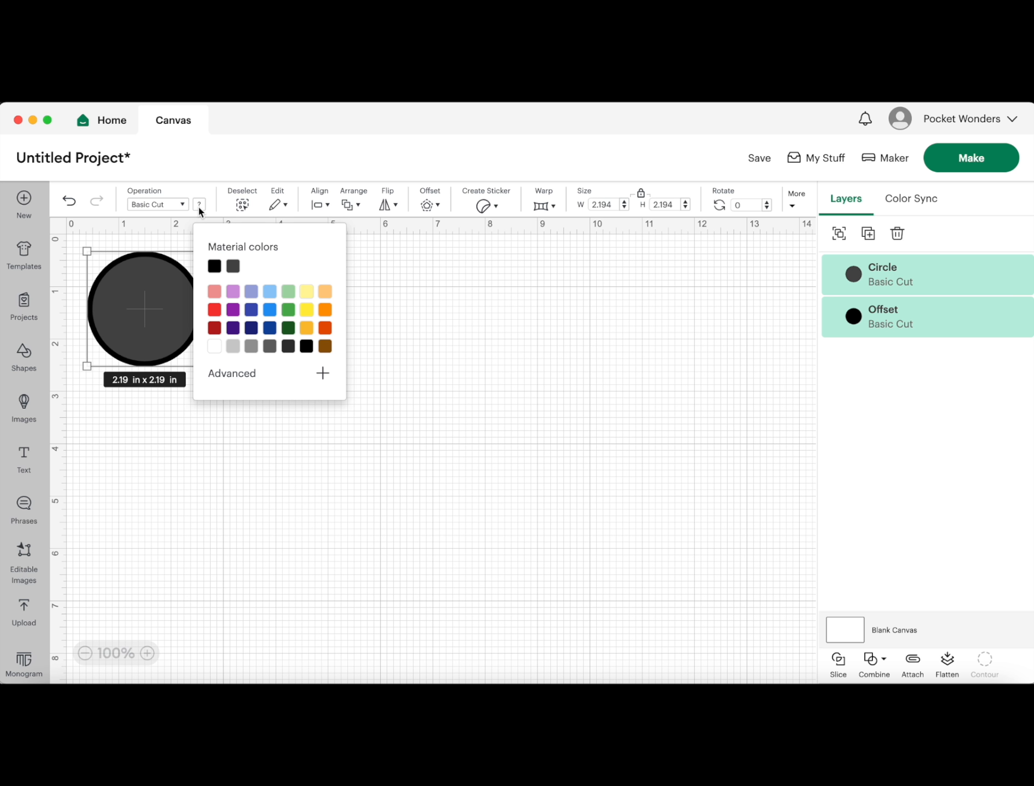
left_click(215, 346)
left_click(557, 373)
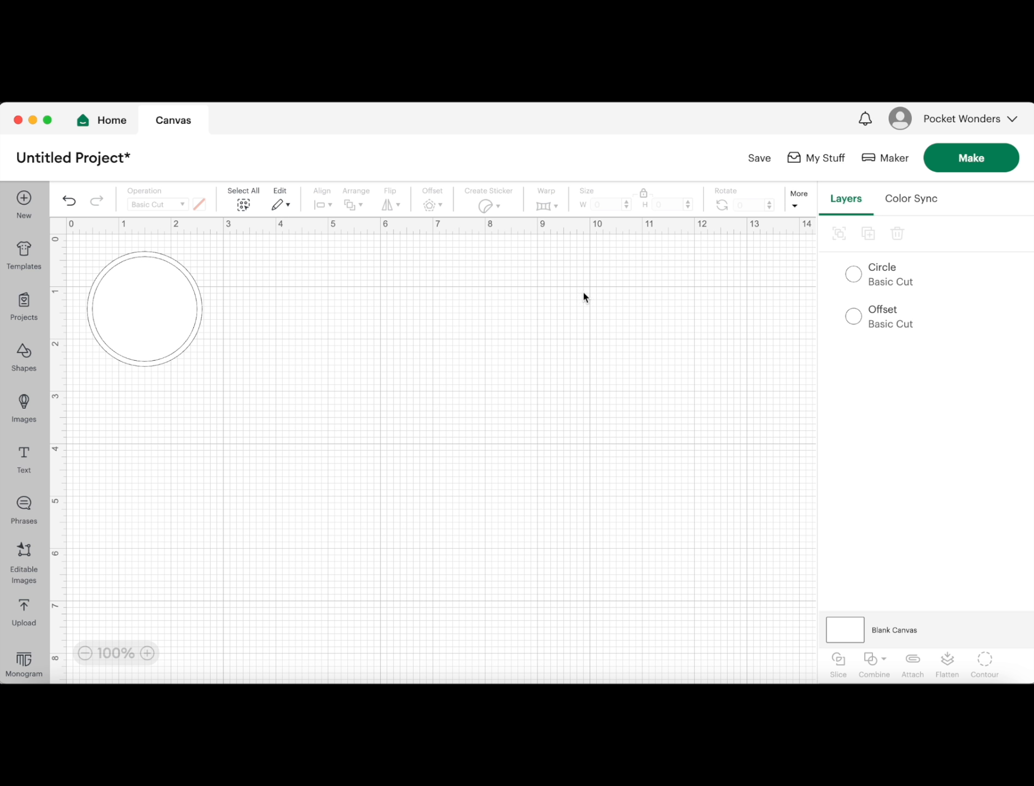
Step: Toggle the inner circle layer's visibility to tell it apart from the offset
left_click(897, 329)
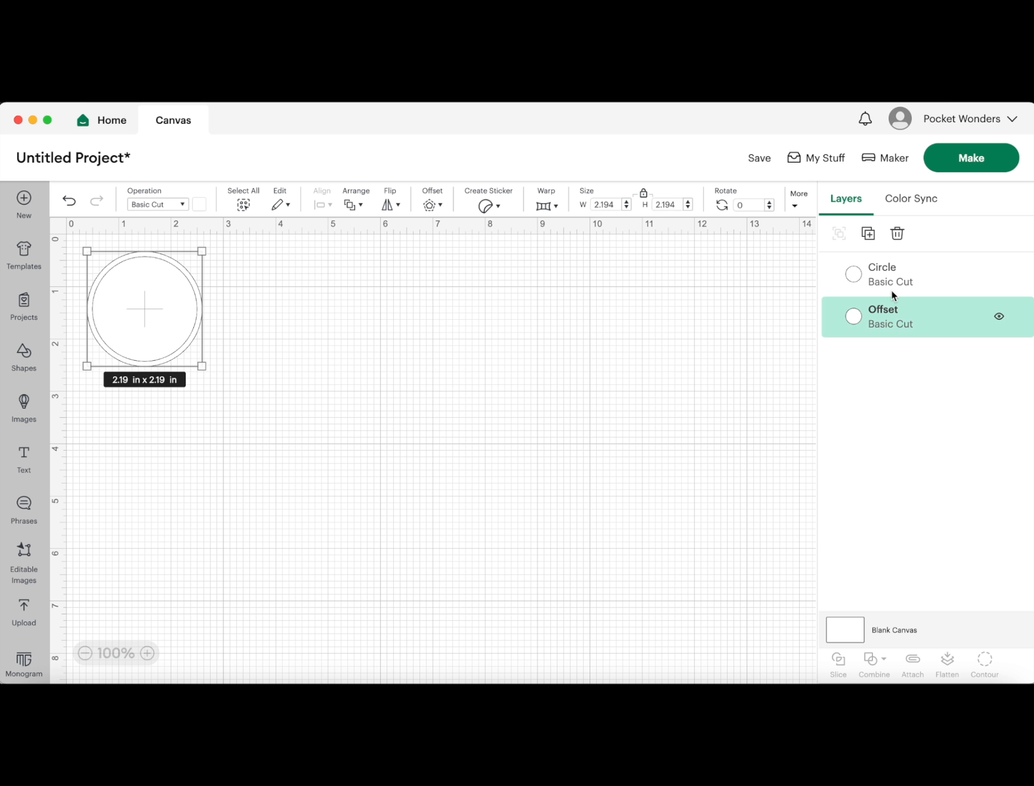
left_click(999, 275)
left_click(999, 275)
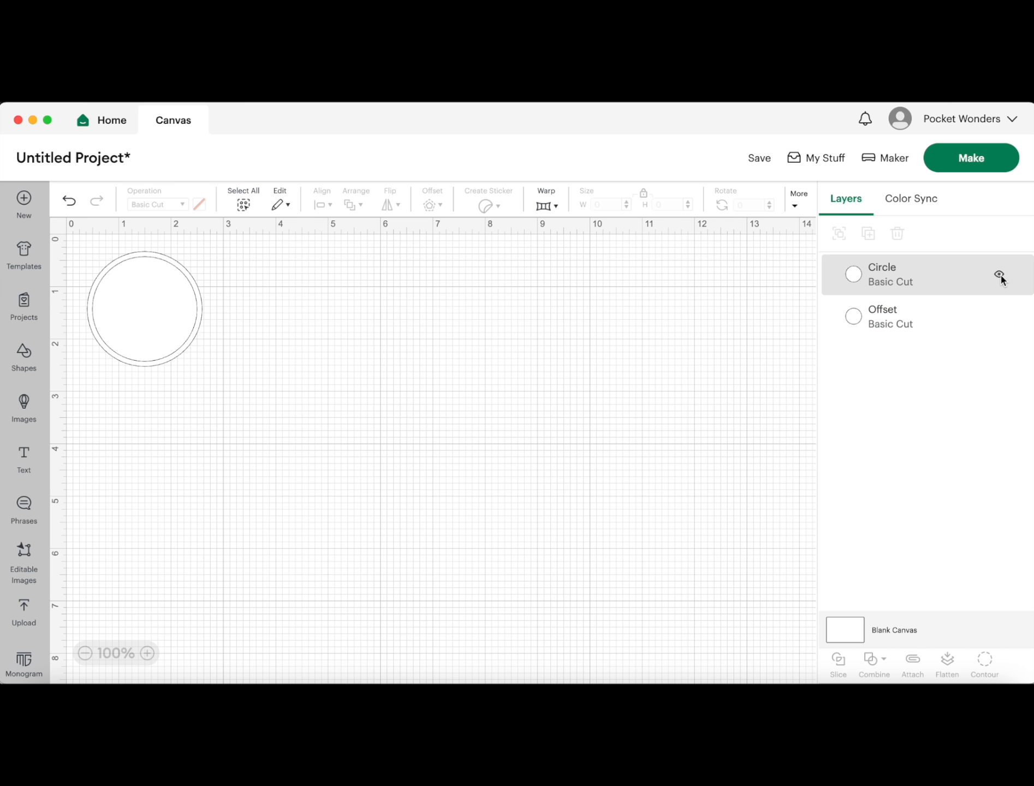
left_click(999, 275)
left_click(1000, 275)
left_click(999, 275)
left_click(999, 275)
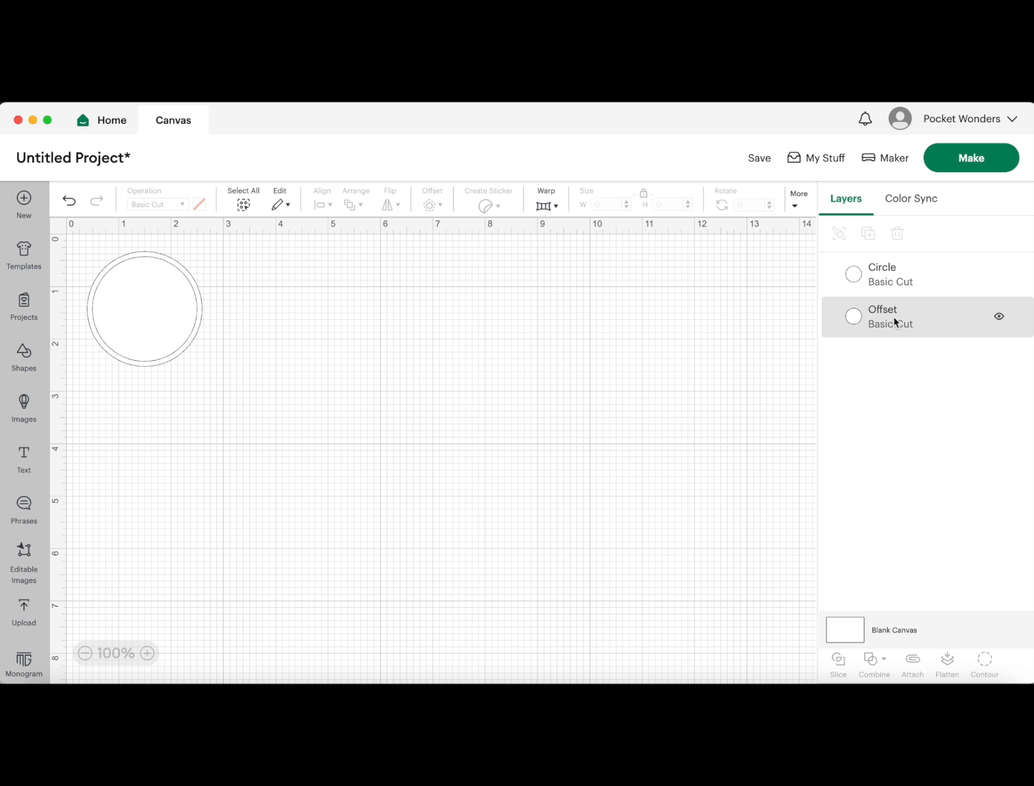
Step: Change the inner circle's operation to Pen so that its outline is drawn
left_click(928, 321)
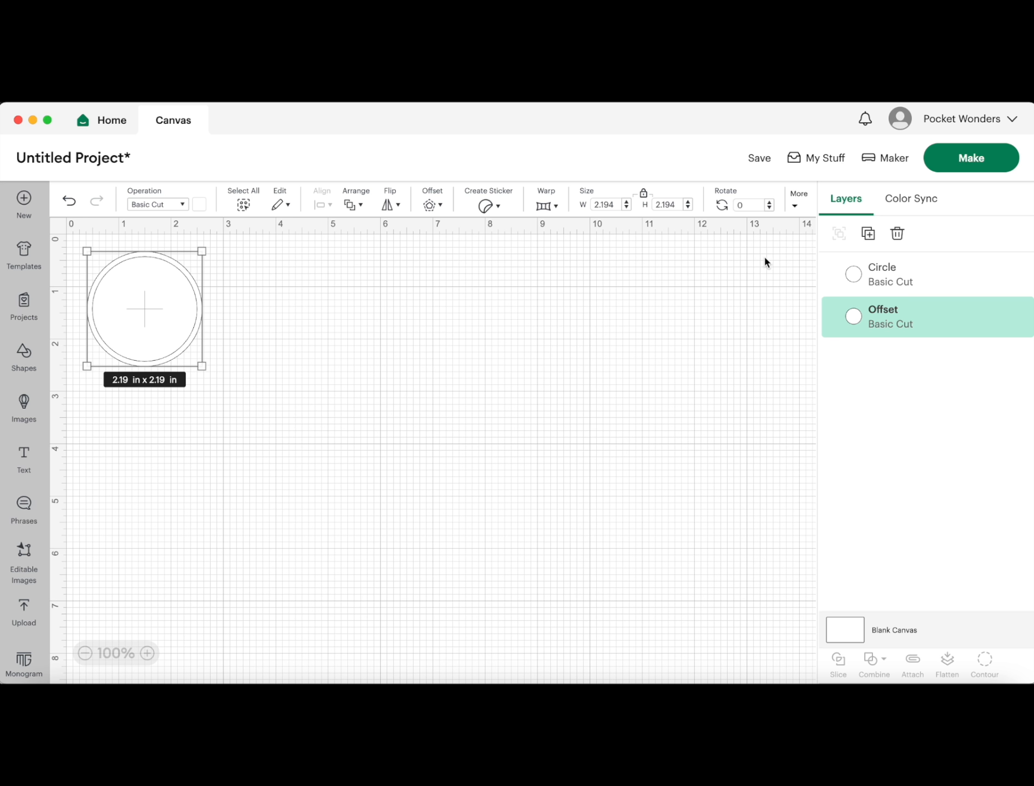
left_click(863, 275)
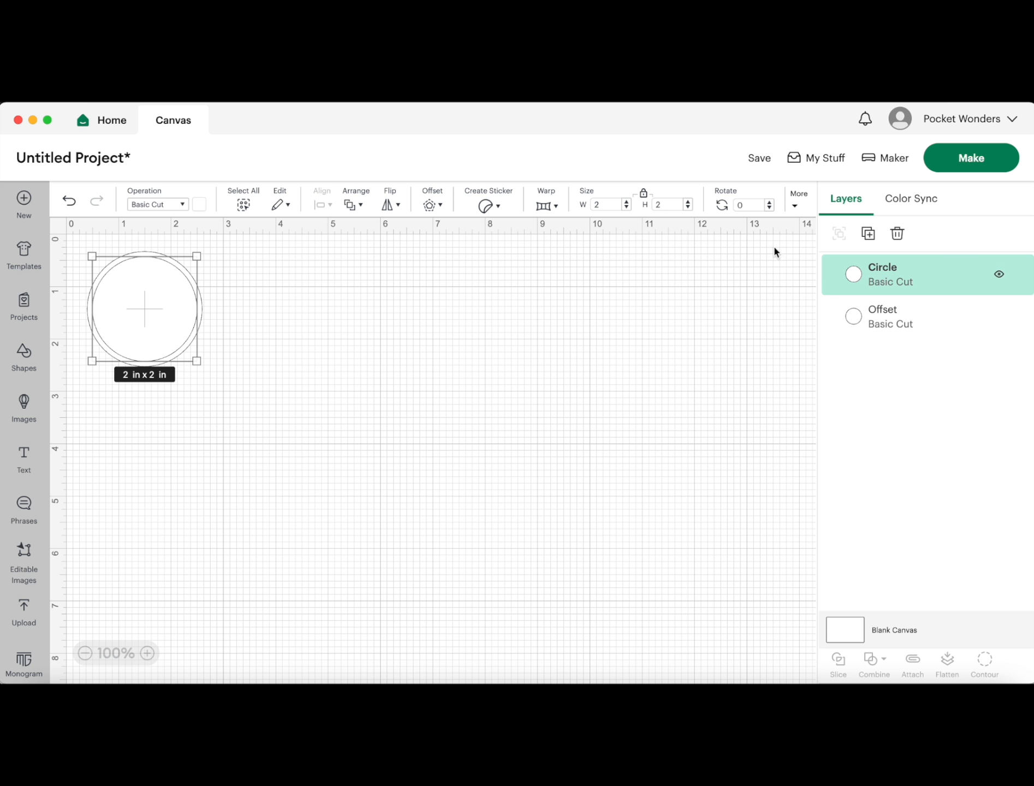
left_click(182, 206)
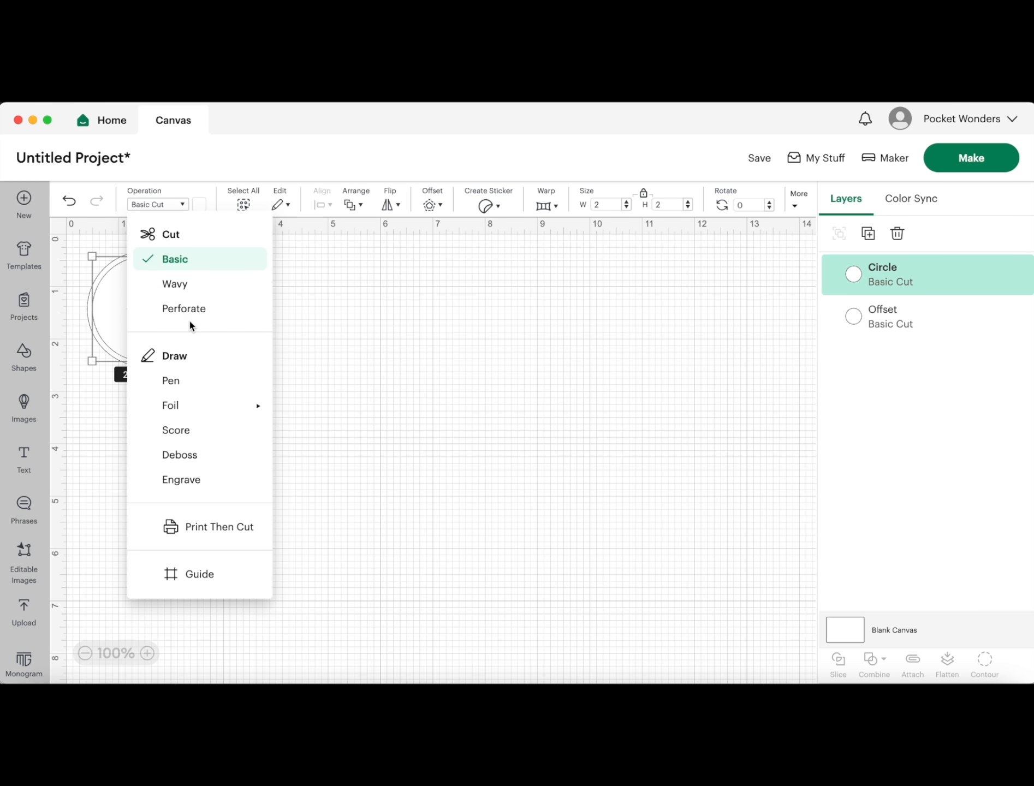
left_click(176, 382)
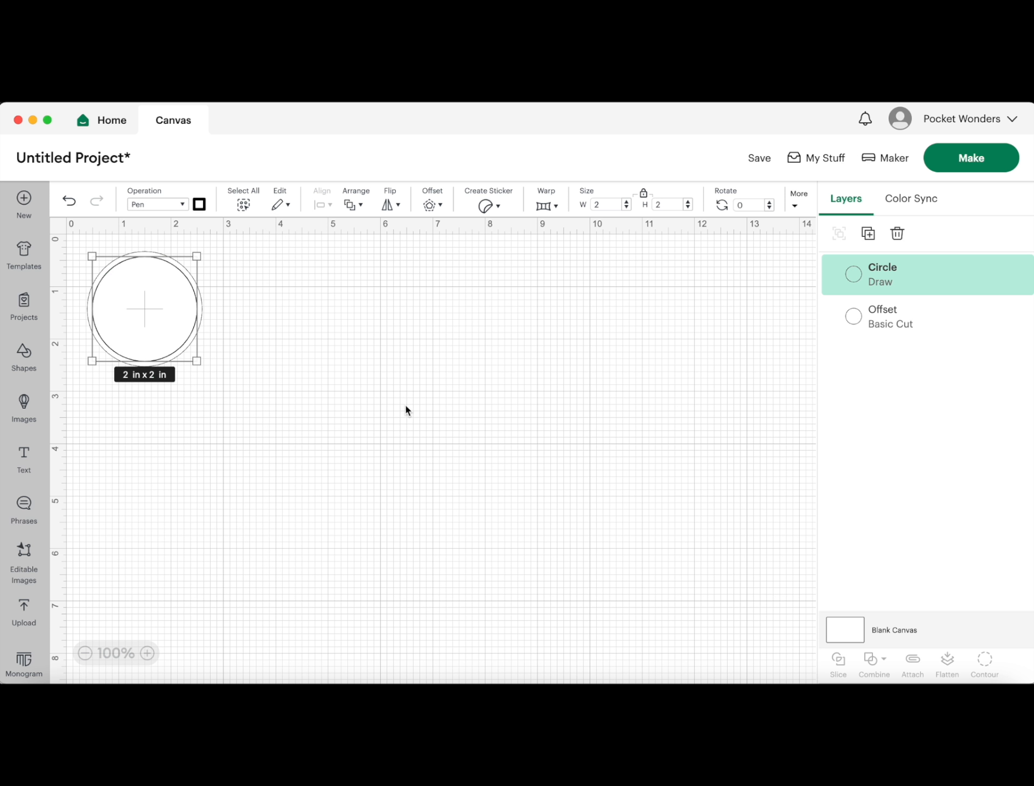
left_click(293, 355)
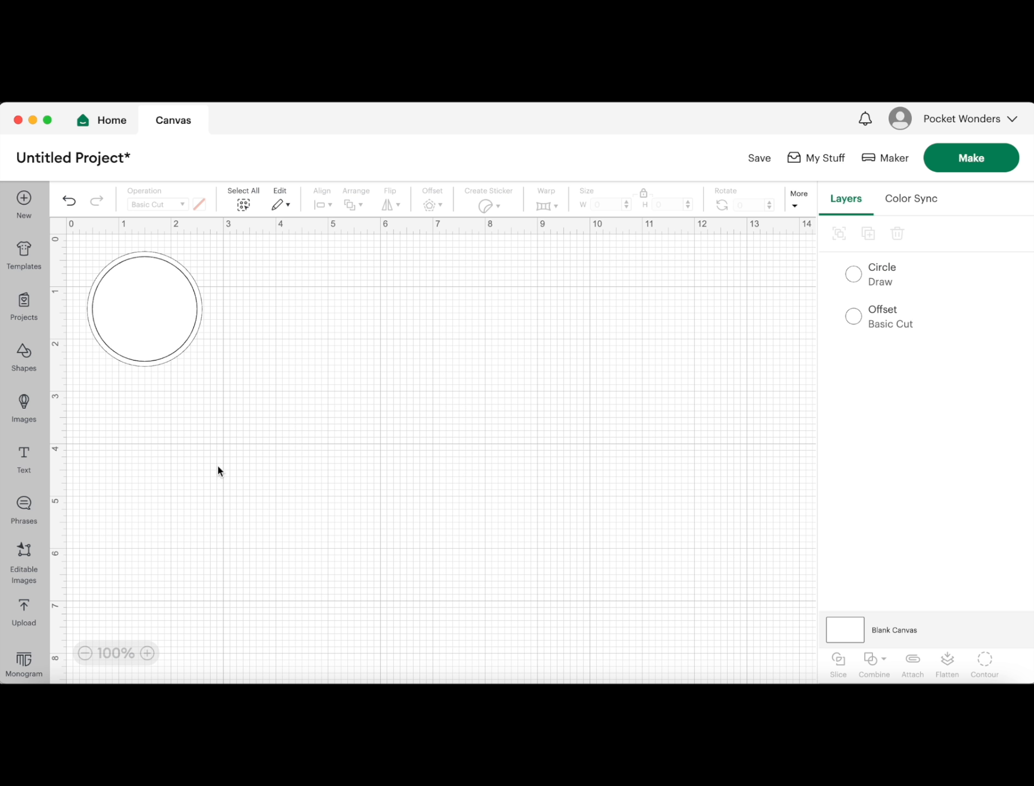
Step: Add the text "EXTRA BEDTIME STORY" on three lines, one word per line, and place it beside the circles
left_click(24, 458)
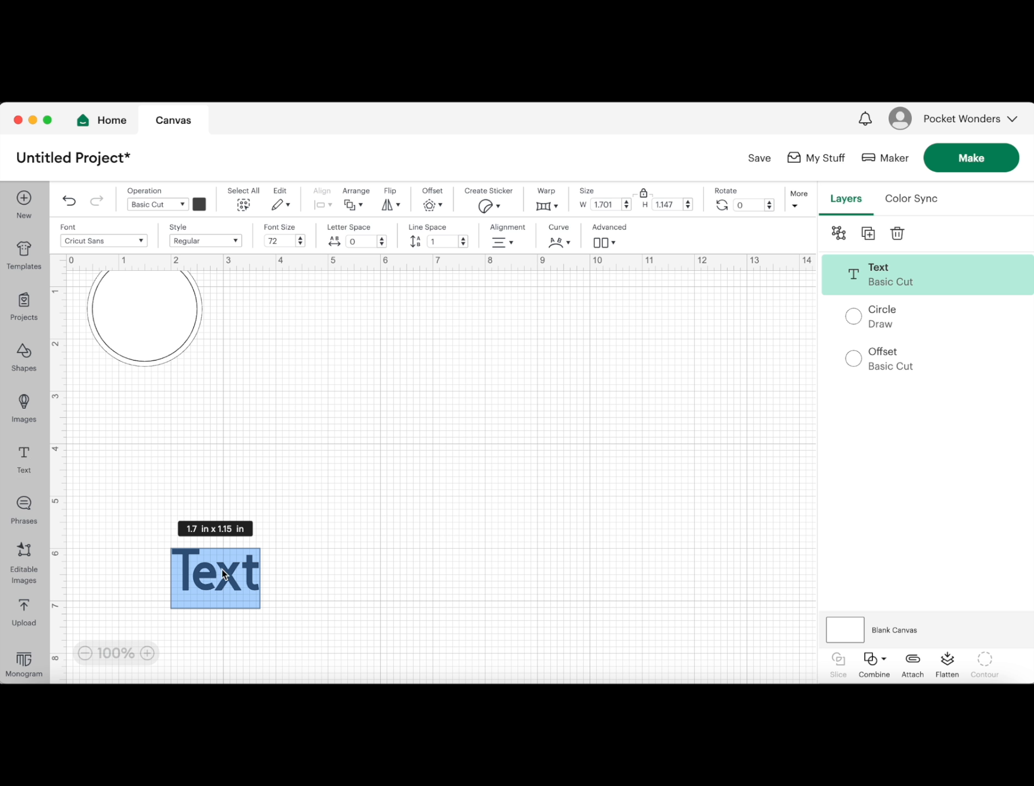
left_click_drag(214, 578, 312, 399)
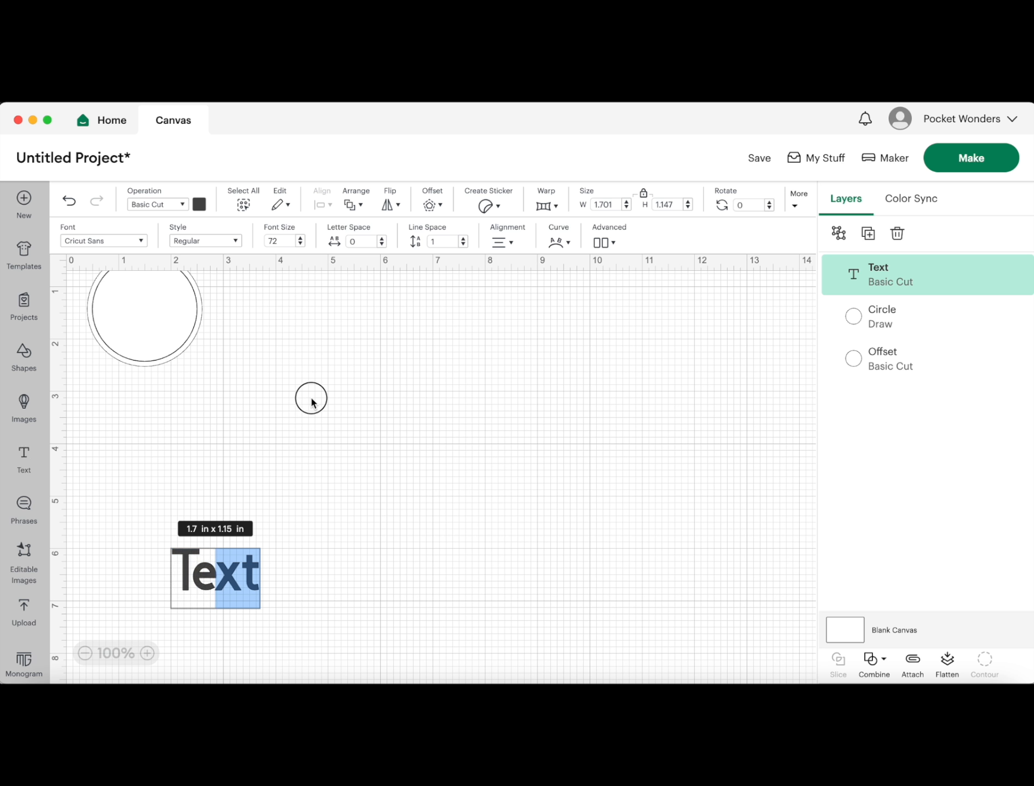
double_click(221, 582)
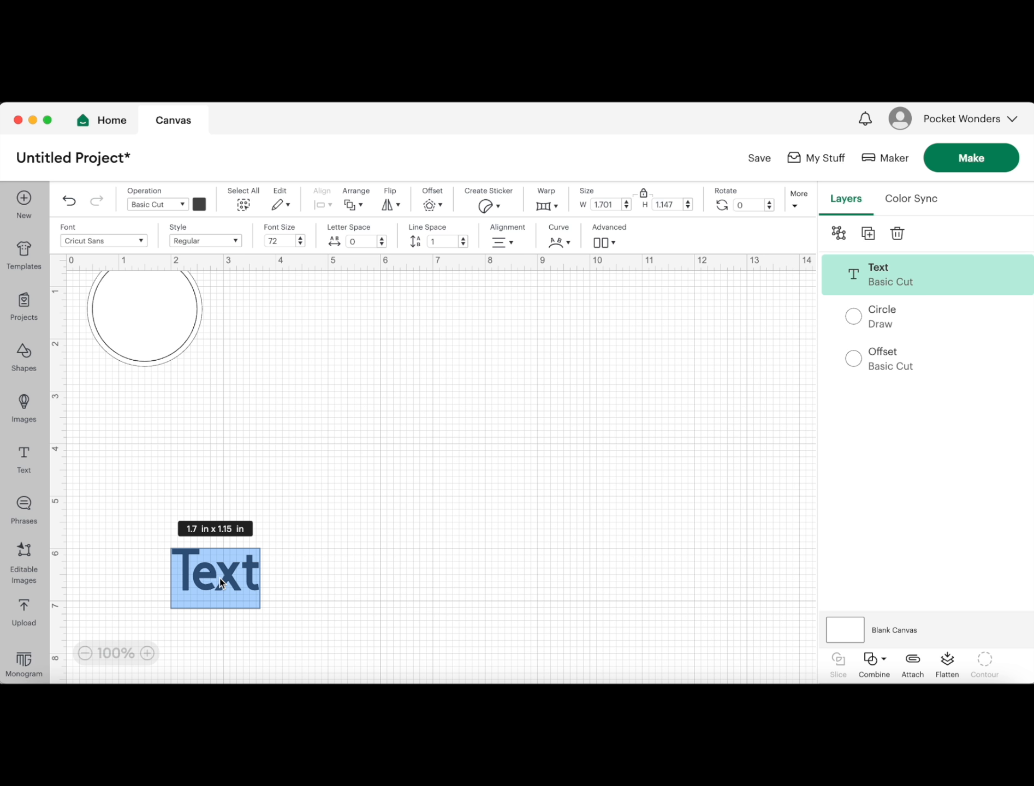
type("EXTRA")
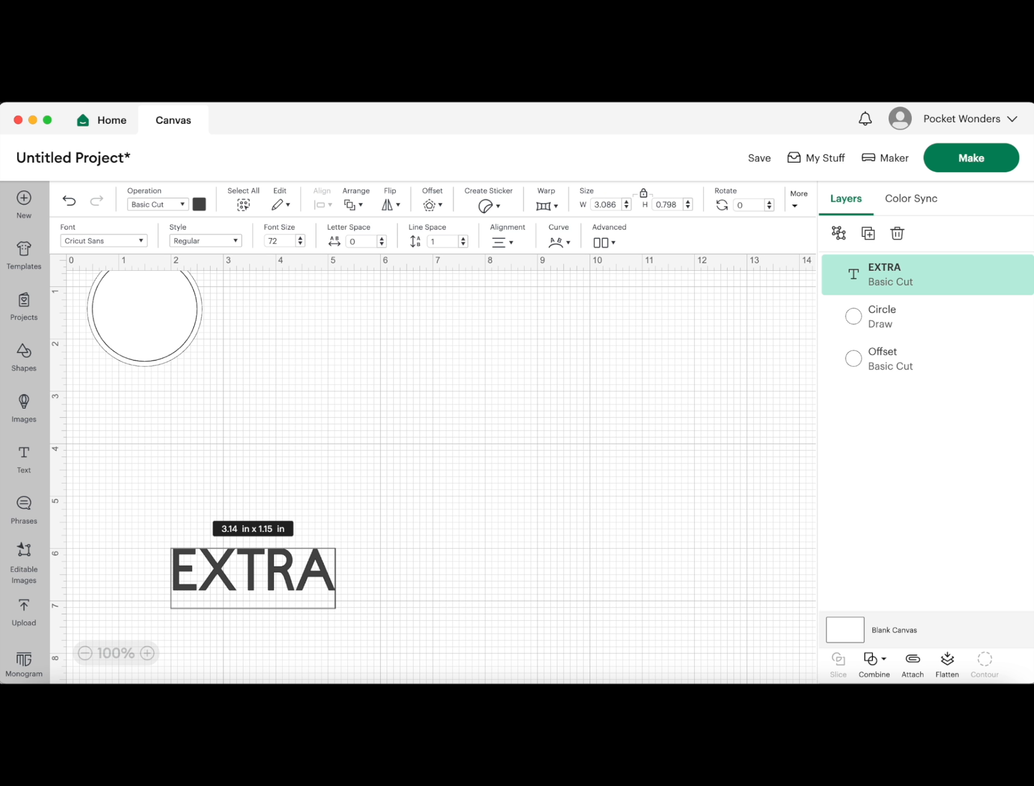
key("Return")
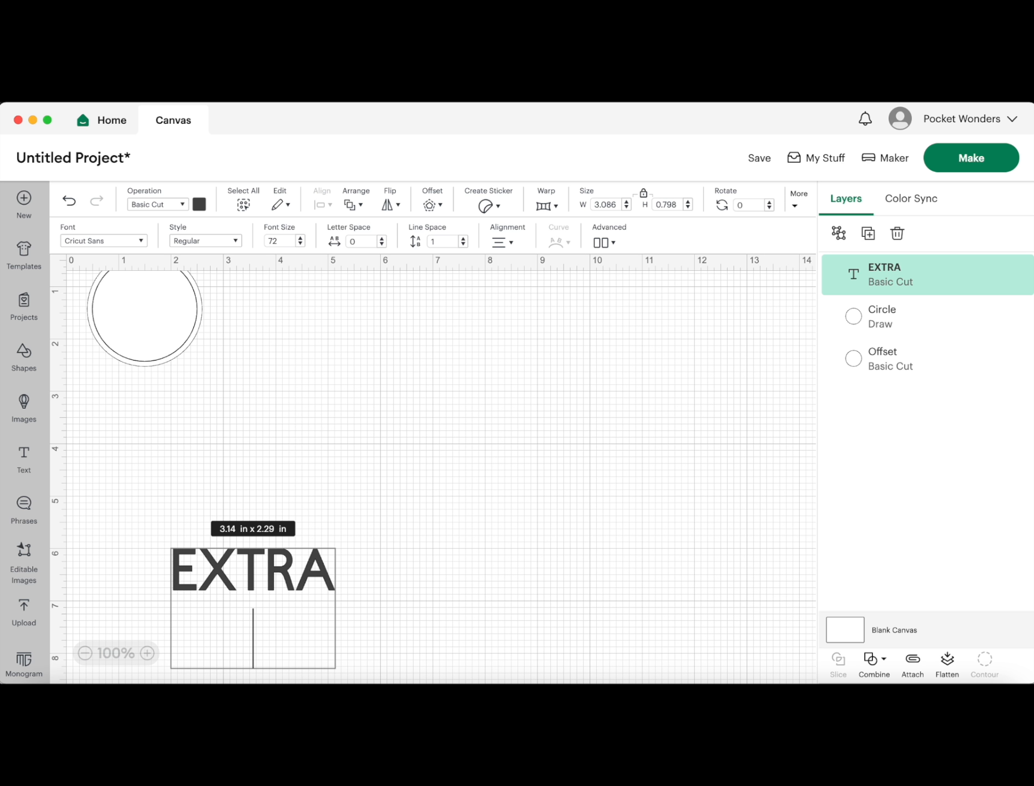
type("BEDTIME")
key("Return")
type("S")
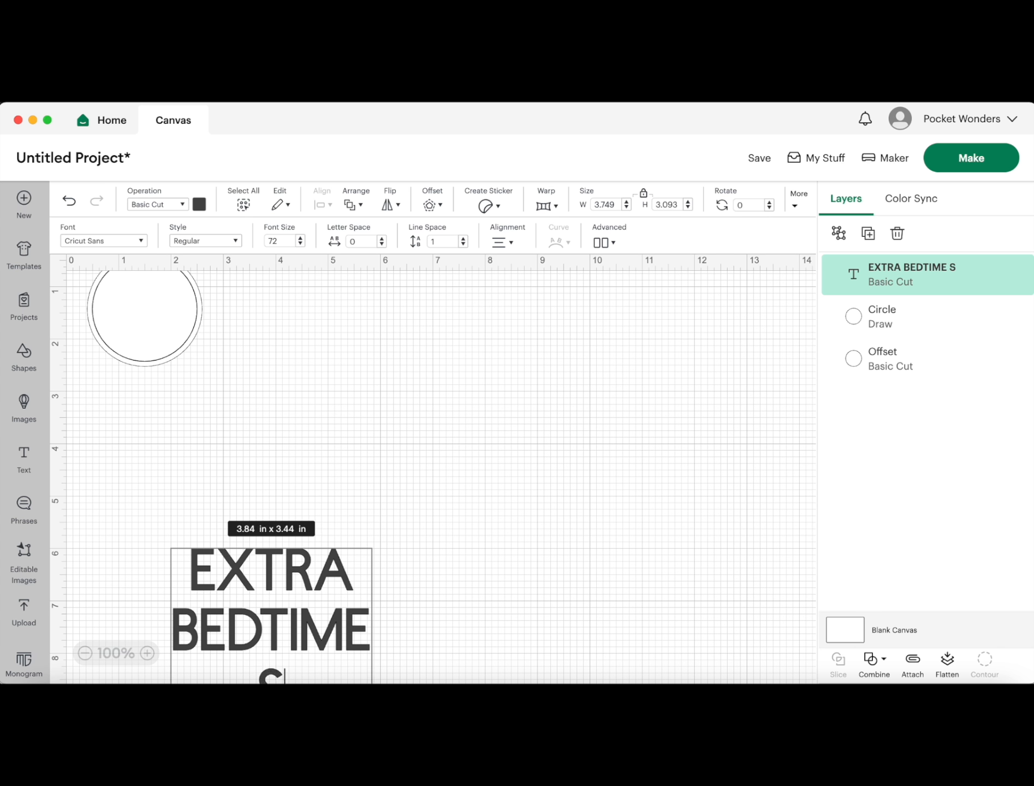
type("TORY")
left_click(376, 481)
left_click_drag(334, 582, 391, 376)
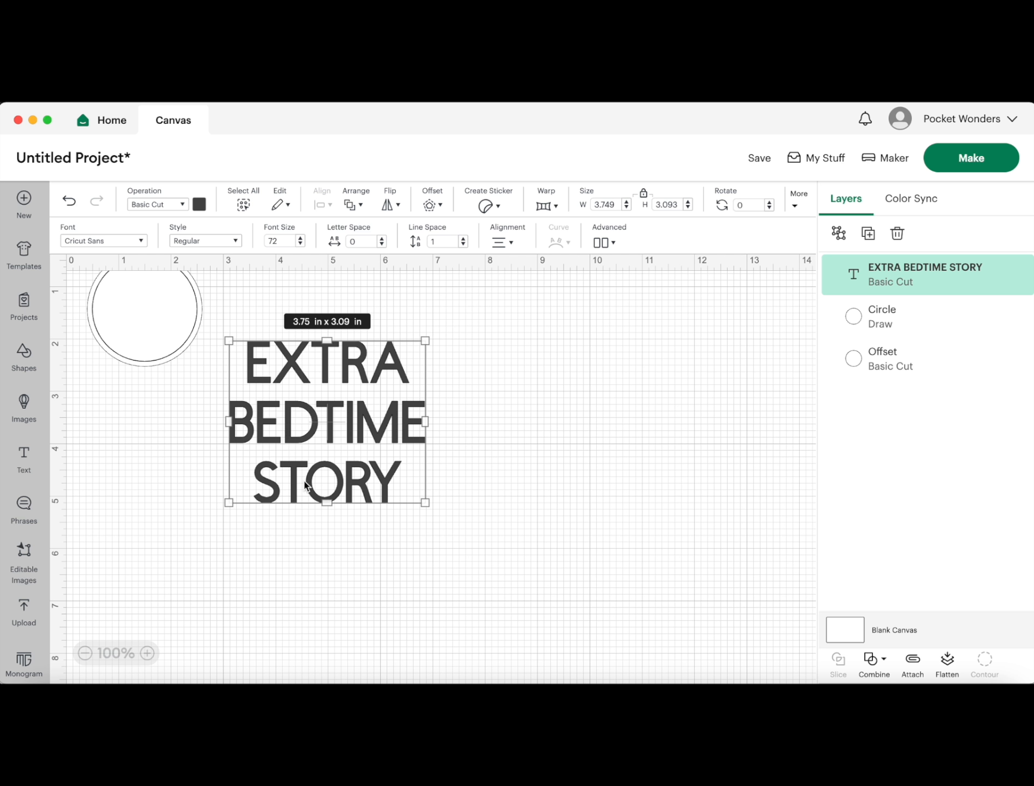
Step: Set the font of the three-line text to the system font Print Clearly
left_click(142, 242)
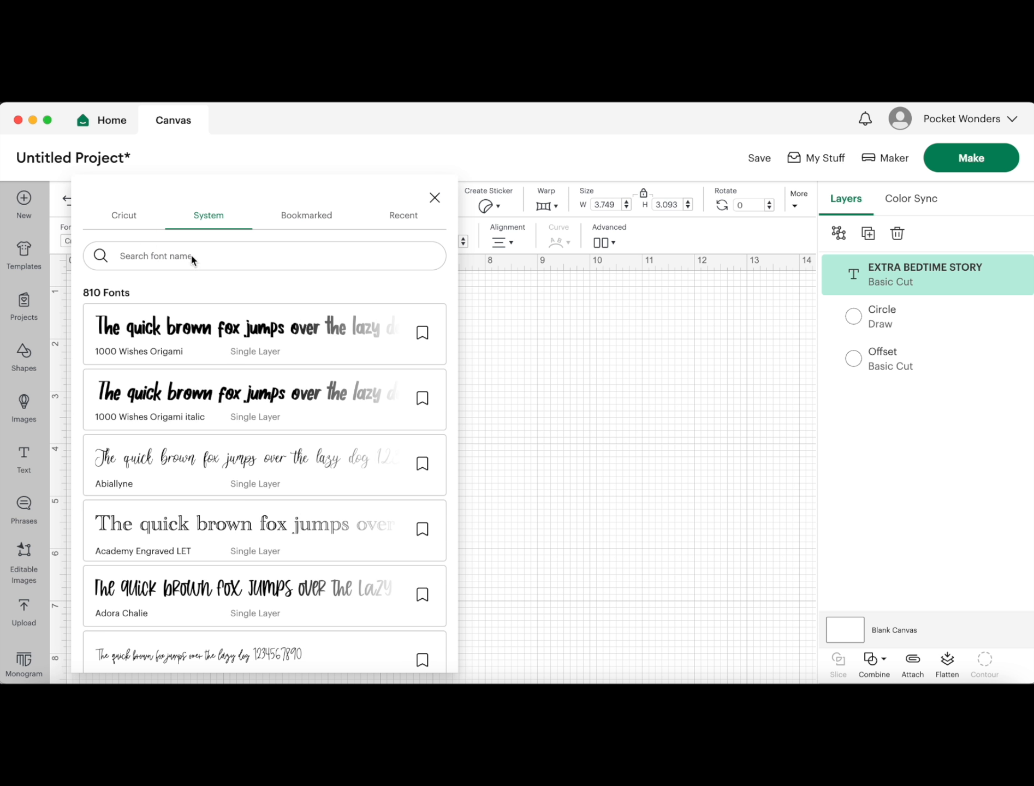
type("PRINT CLEARLY")
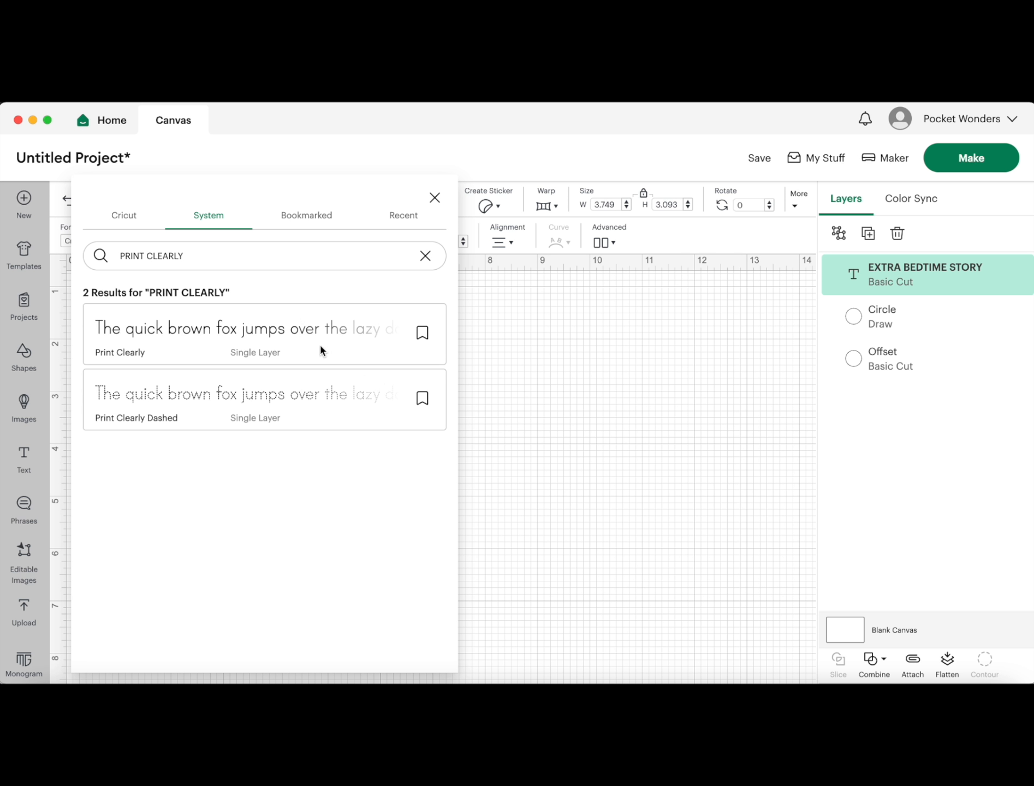
left_click(212, 333)
left_click(435, 197)
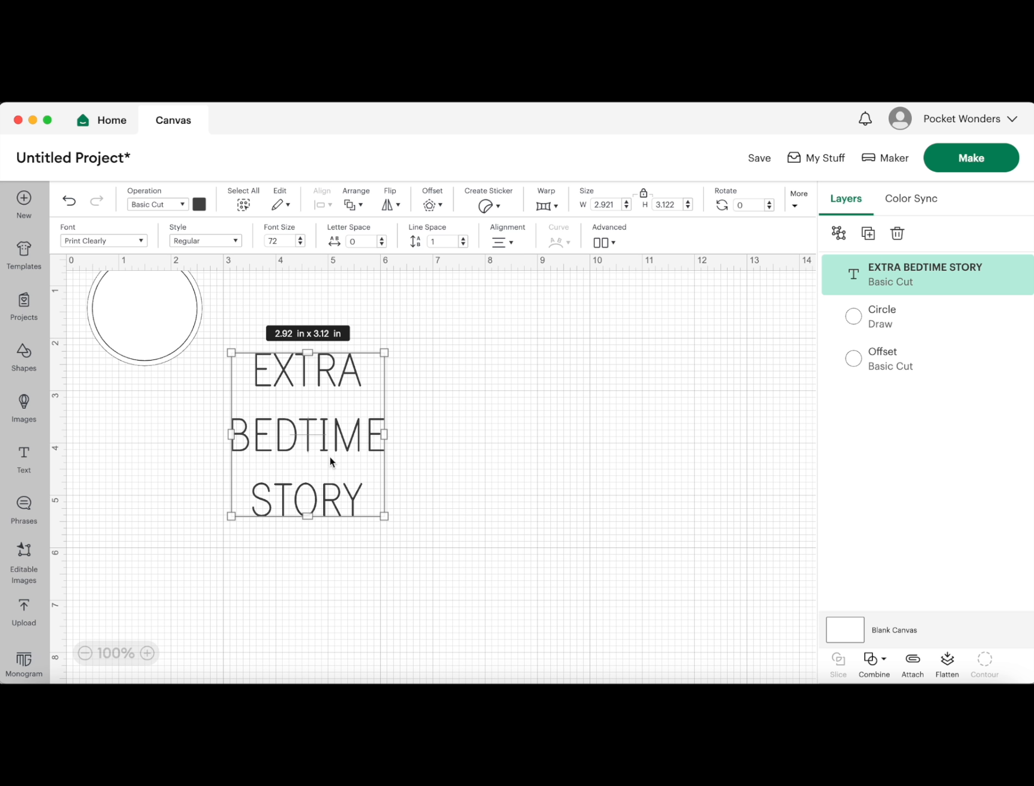
Step: Shrink the text to about 1.35 × 1.44 in and place it inside the inner circle
left_click_drag(384, 516, 301, 428)
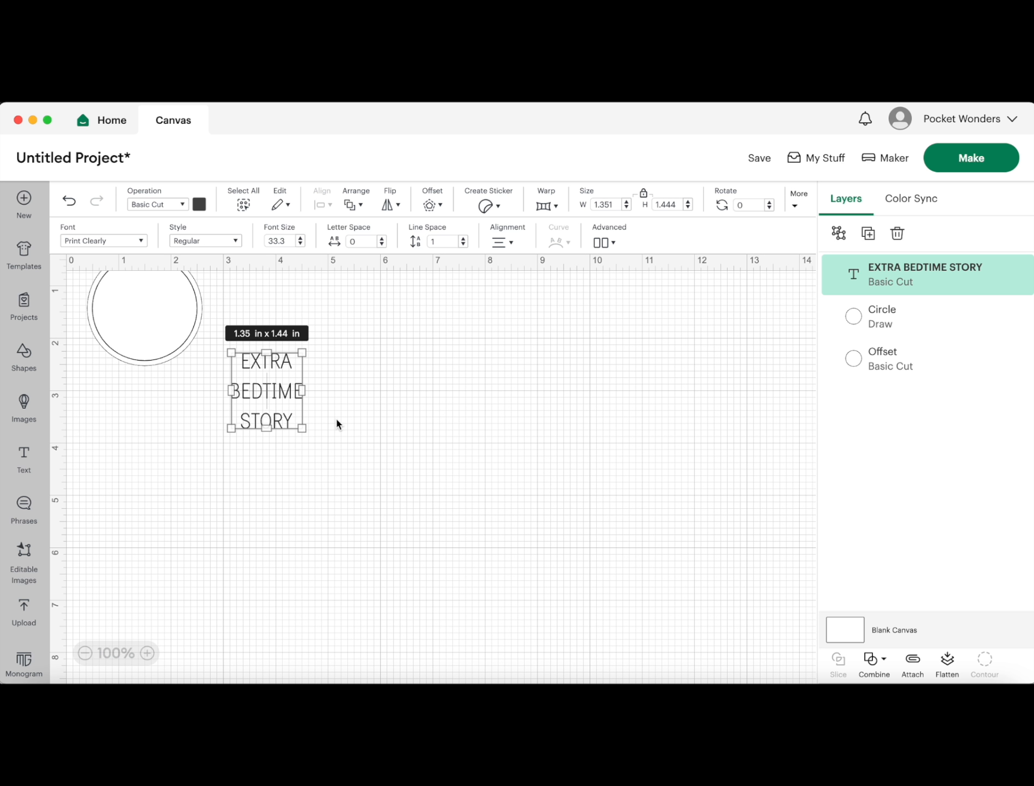
left_click_drag(276, 383, 166, 317)
left_click(274, 366)
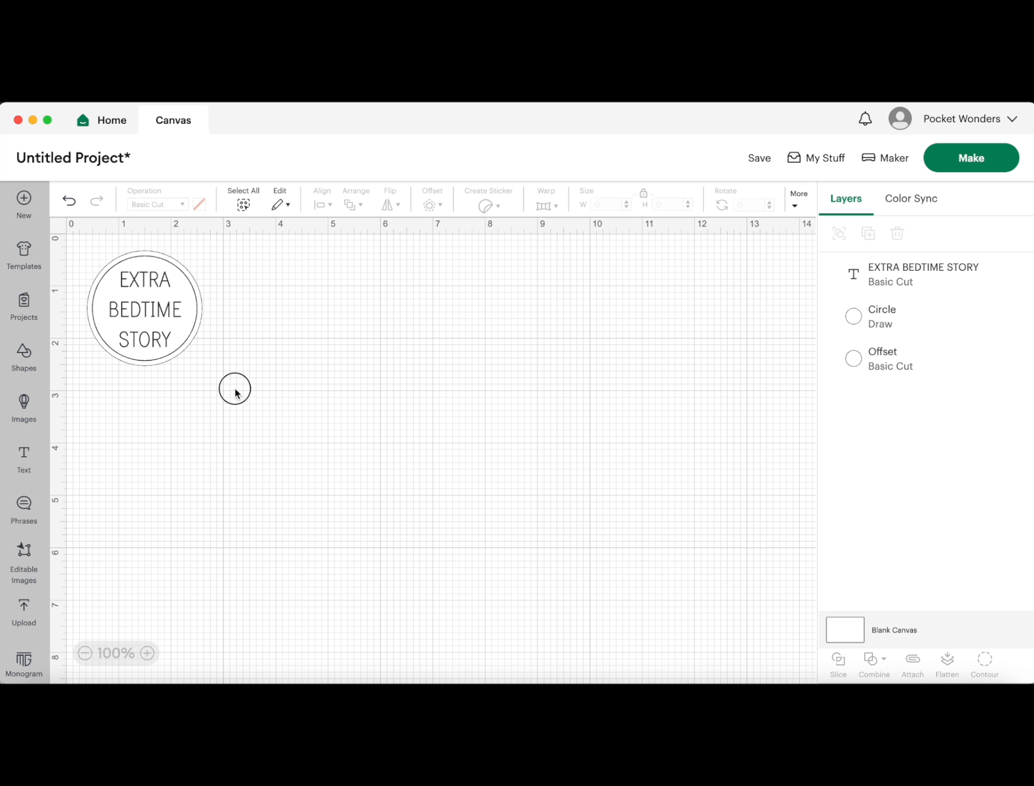
Step: Move the circles and text together to the middle of the canvas and shift the text slightly left of the circle's center
left_click_drag(235, 392, 84, 246)
left_click_drag(176, 327, 457, 471)
left_click(605, 438)
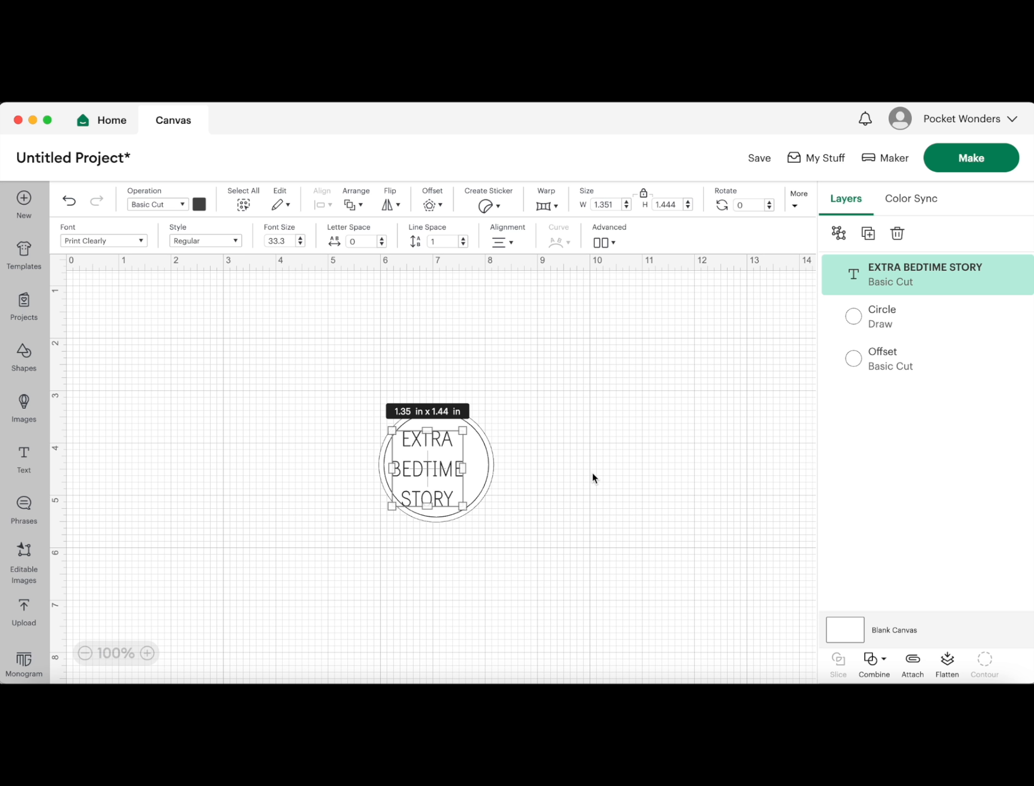
left_click(579, 503)
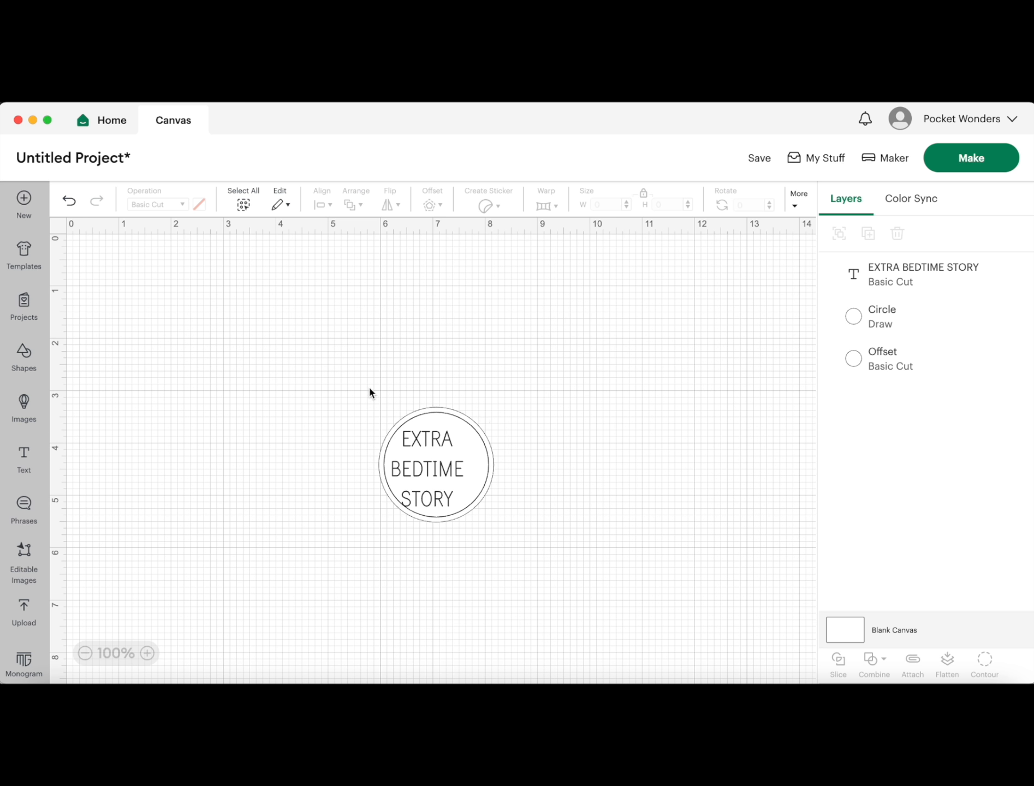
Step: Center the text, circle and offset horizontally on one another
left_click_drag(369, 392, 544, 569)
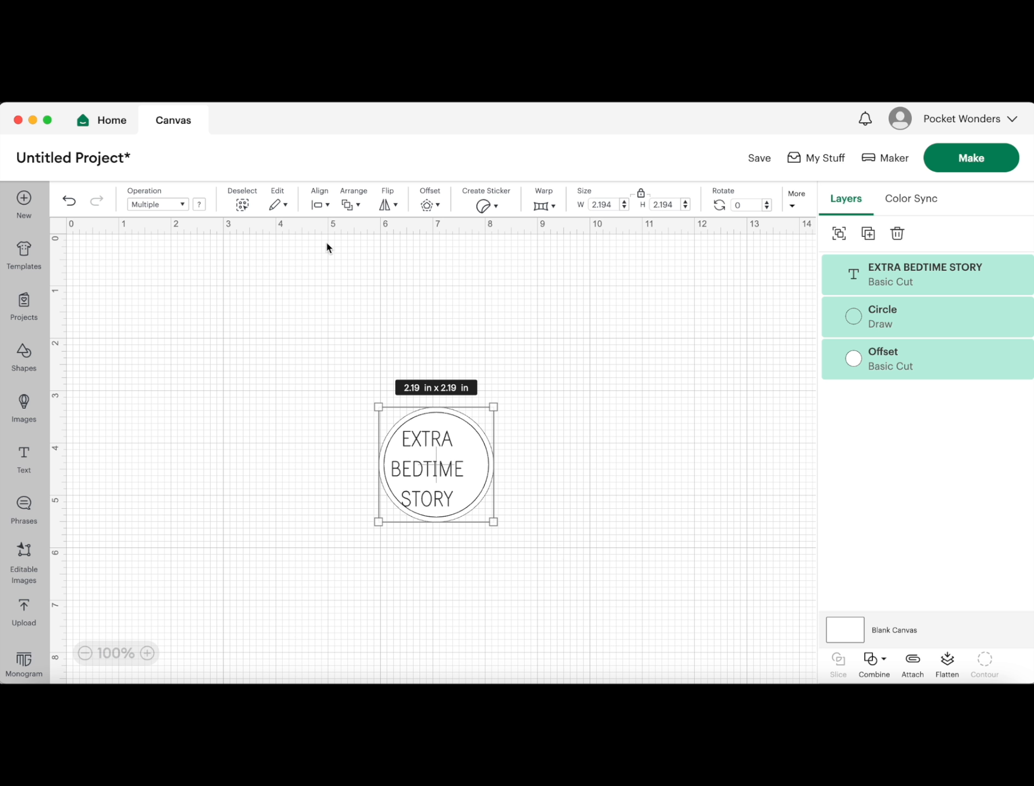
left_click(324, 206)
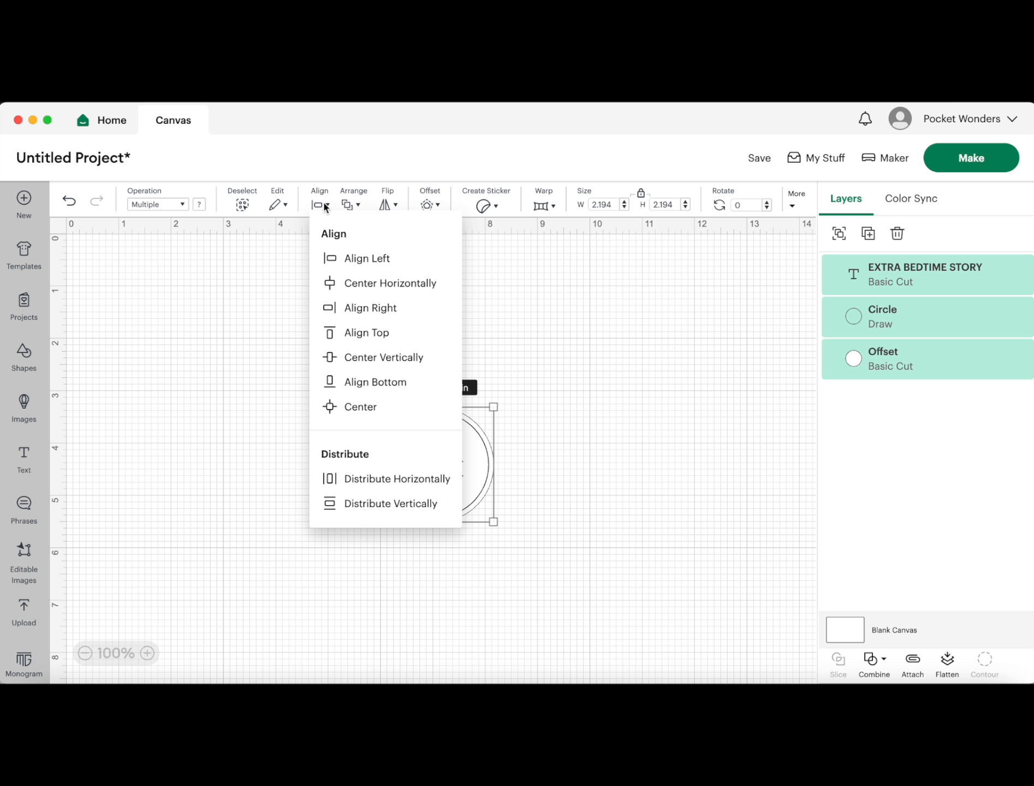
left_click(349, 288)
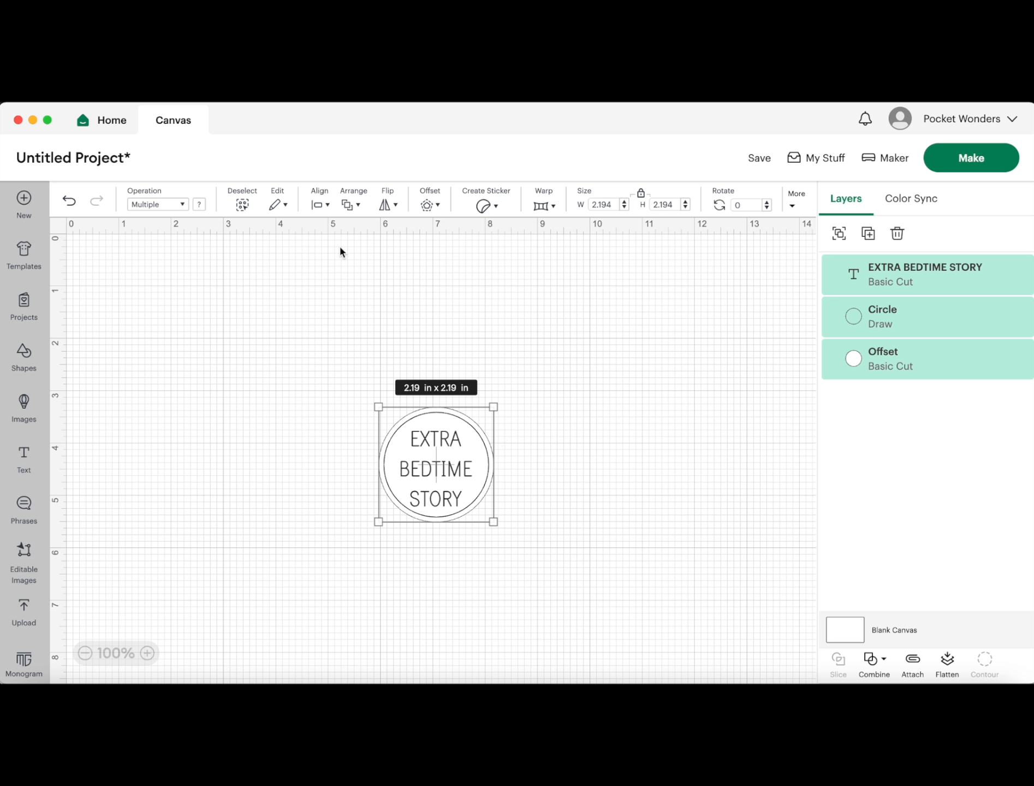
Step: Center the text, circle and offset vertically on one another
left_click(329, 207)
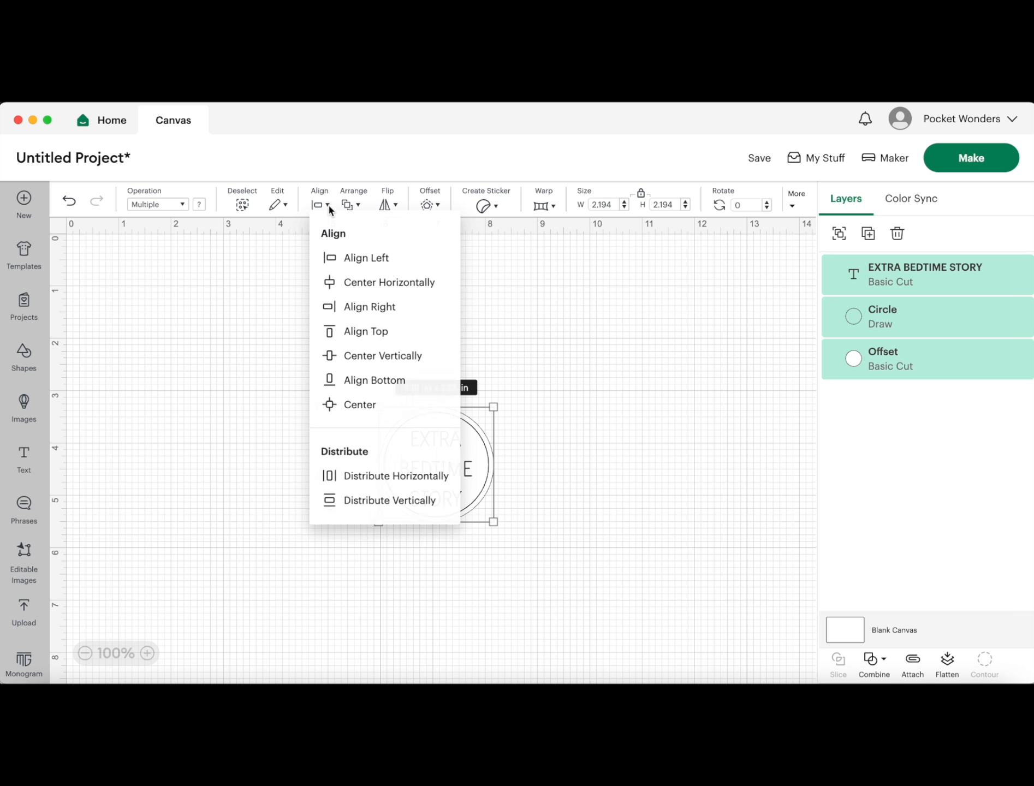
left_click(356, 370)
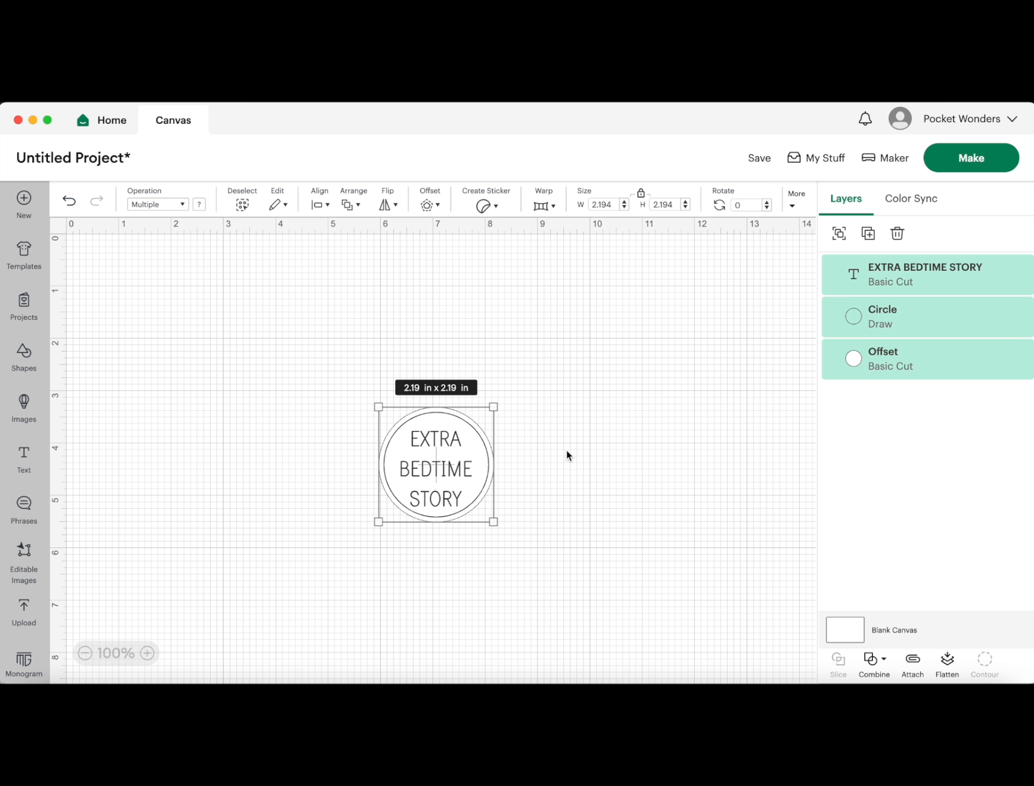
left_click(654, 408)
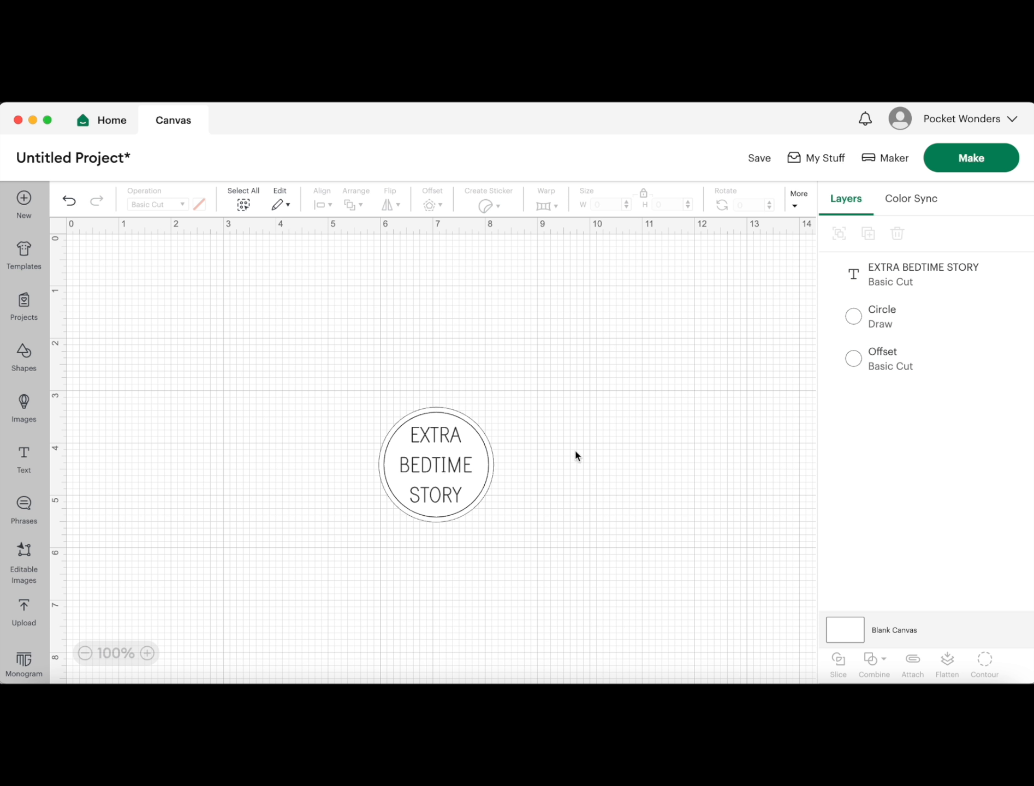
left_click_drag(379, 405, 519, 557)
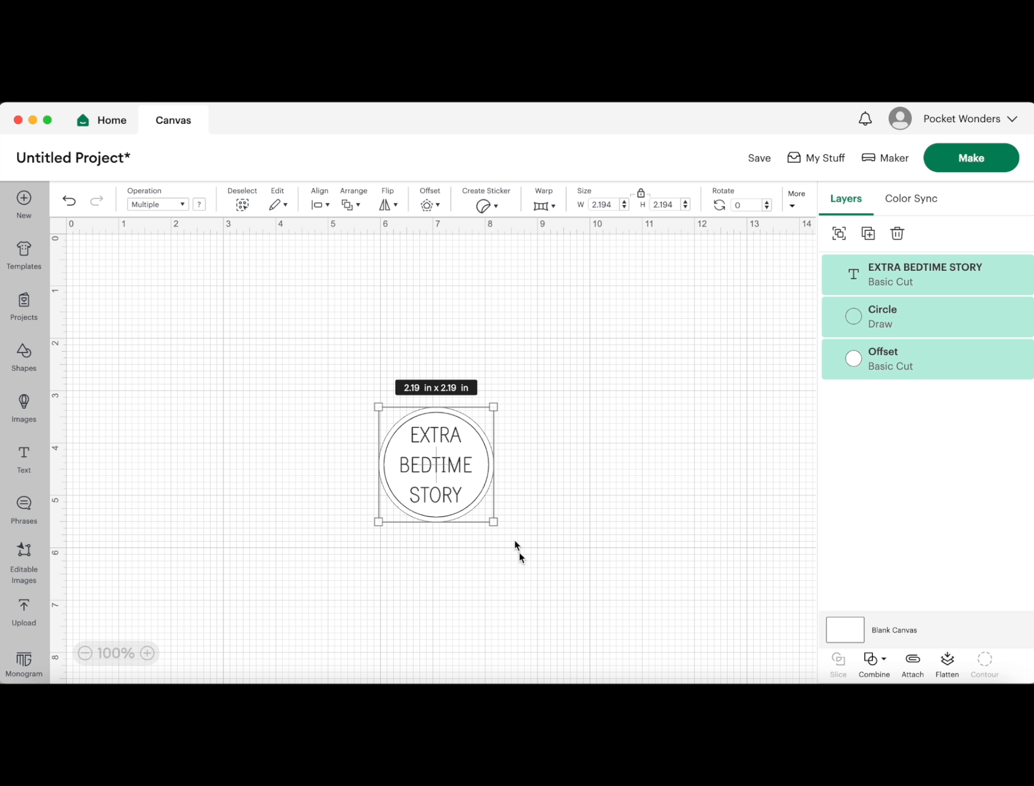
left_click(548, 490)
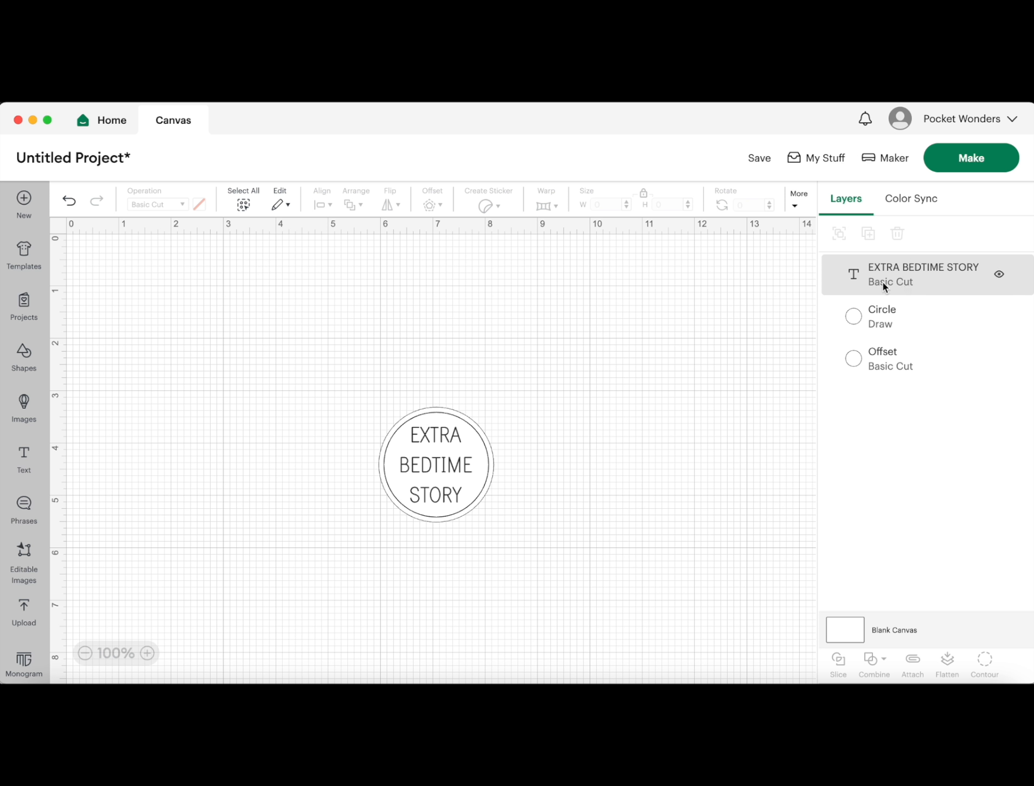
Step: Change the operation of the "EXTRA BEDTIME STORY" text from Basic Cut to Pen
left_click(906, 281)
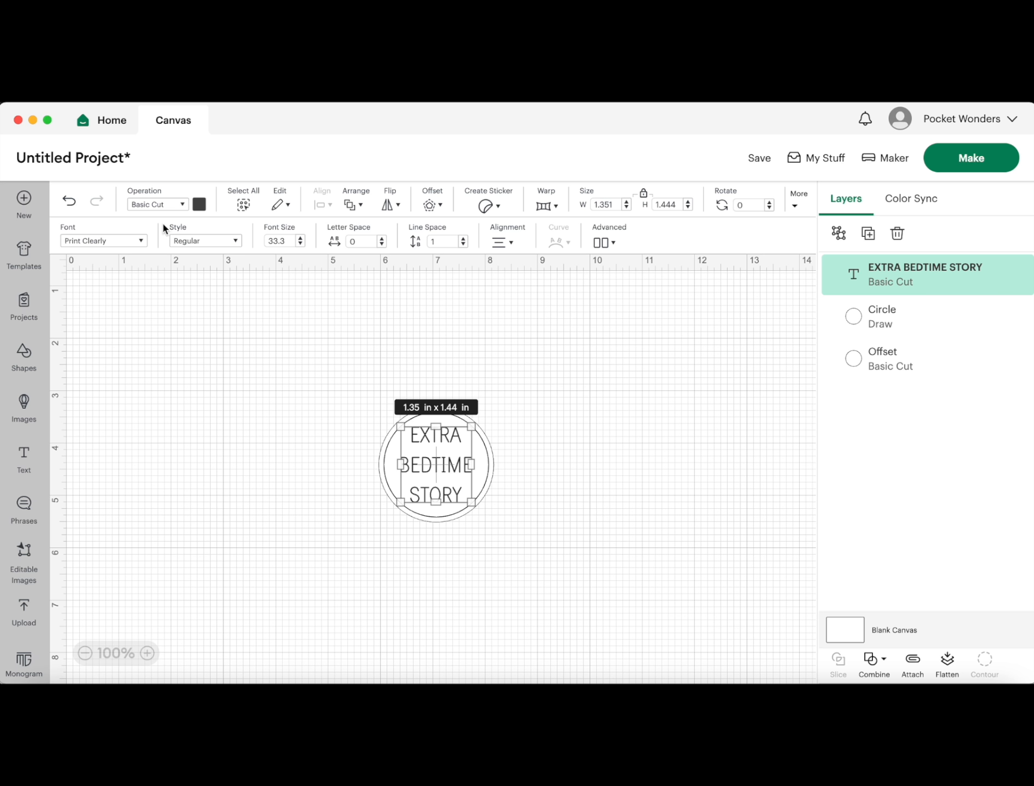
left_click(182, 204)
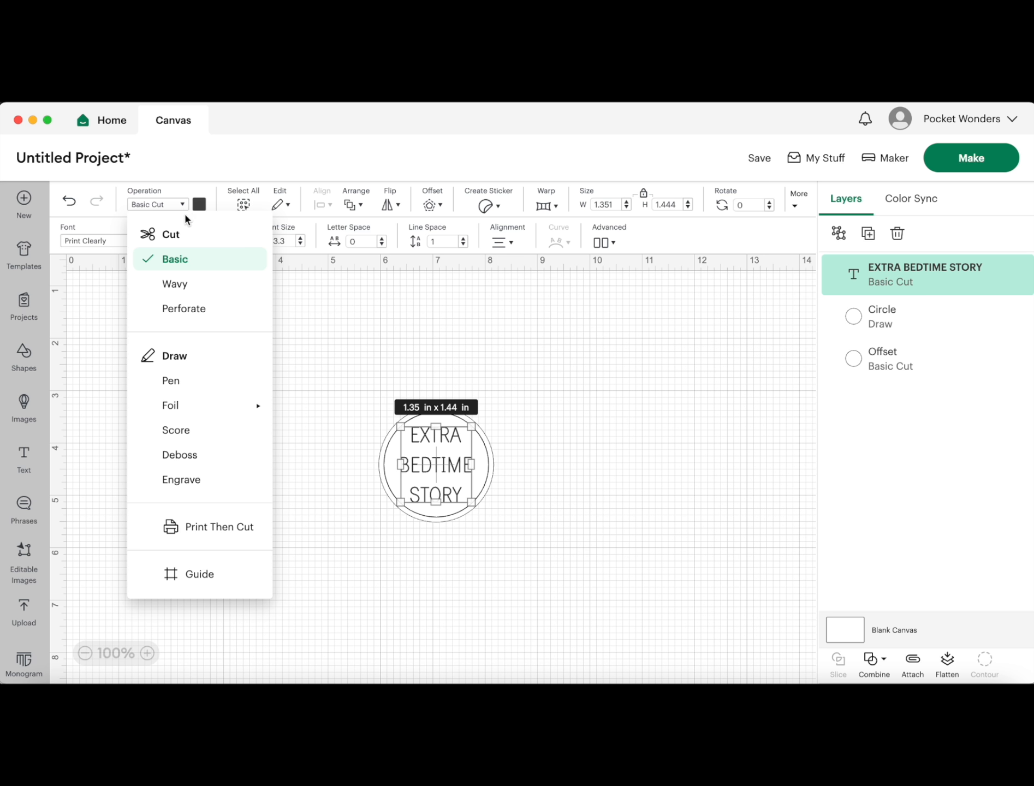
left_click(174, 381)
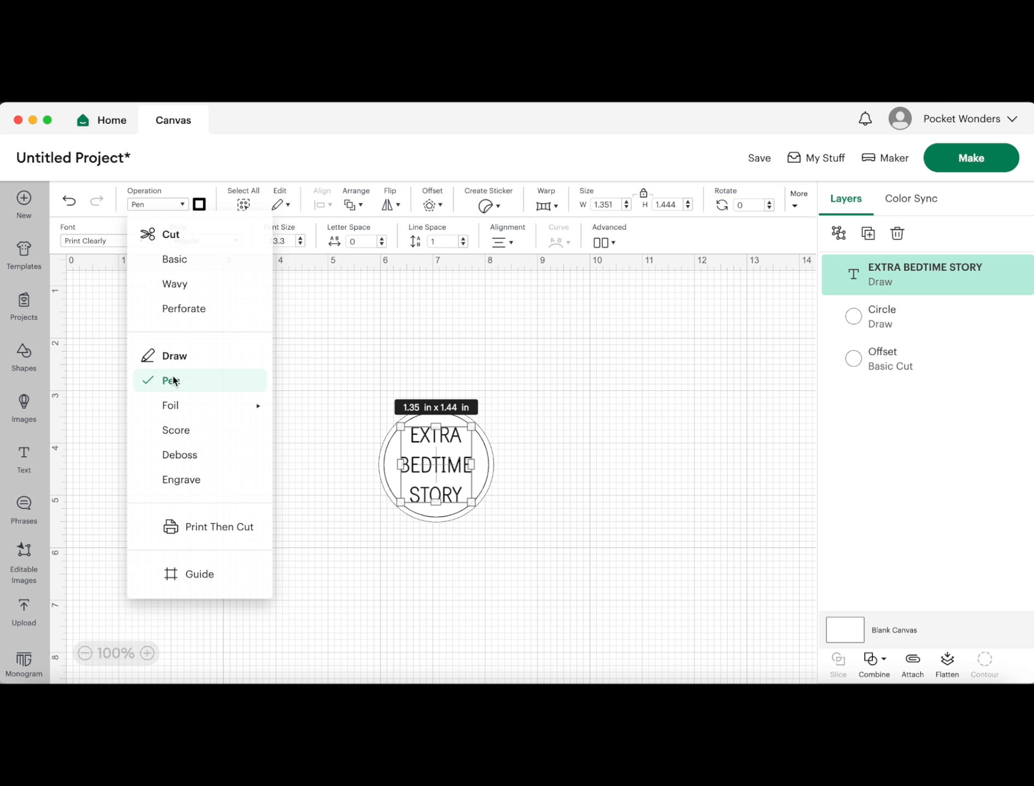
left_click(535, 479)
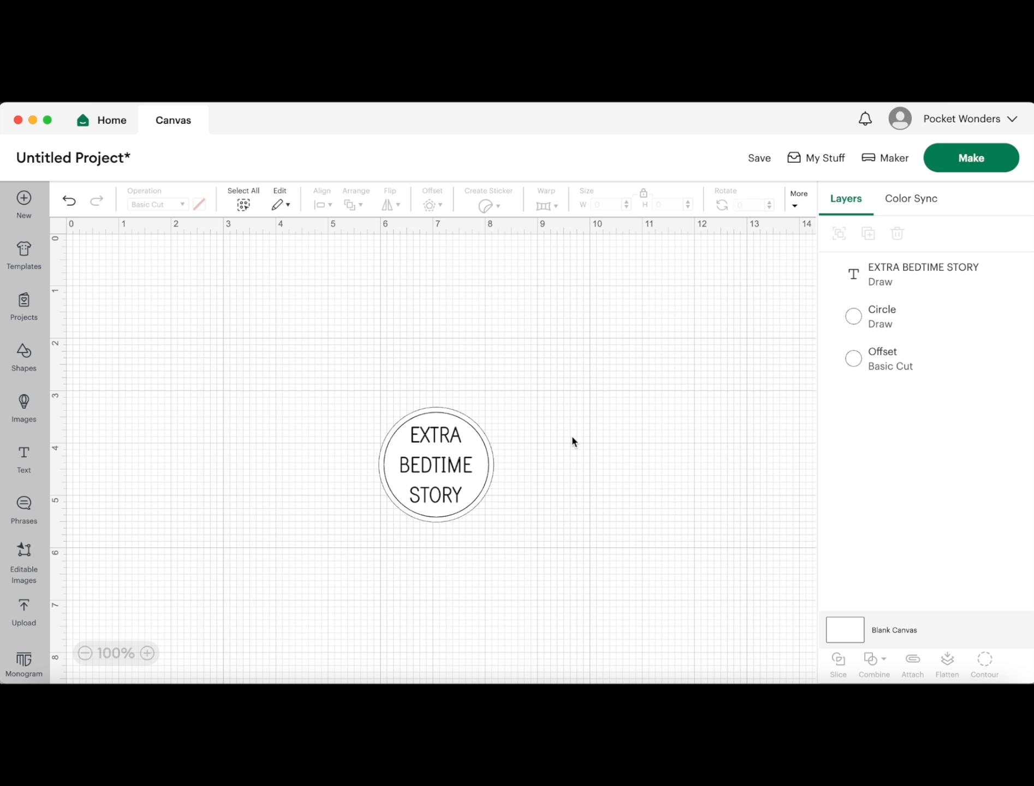
Step: Attach the text, circle and offset into one object and expand the attached group's layers
left_click_drag(513, 543, 359, 396)
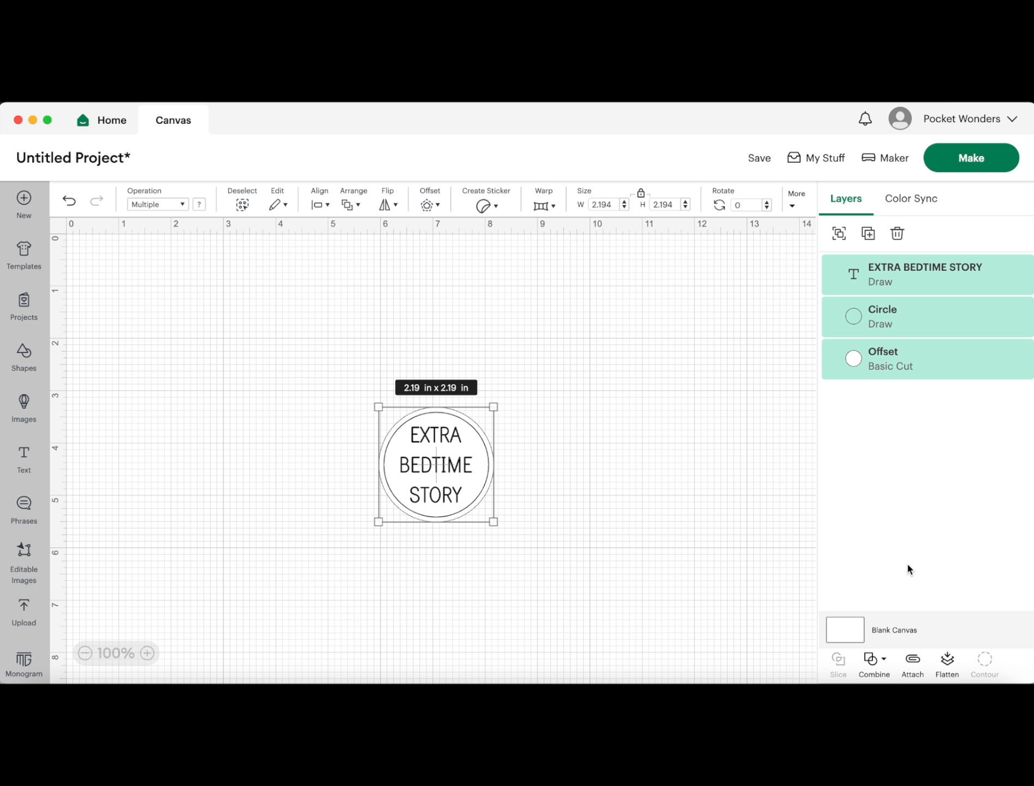
left_click(913, 661)
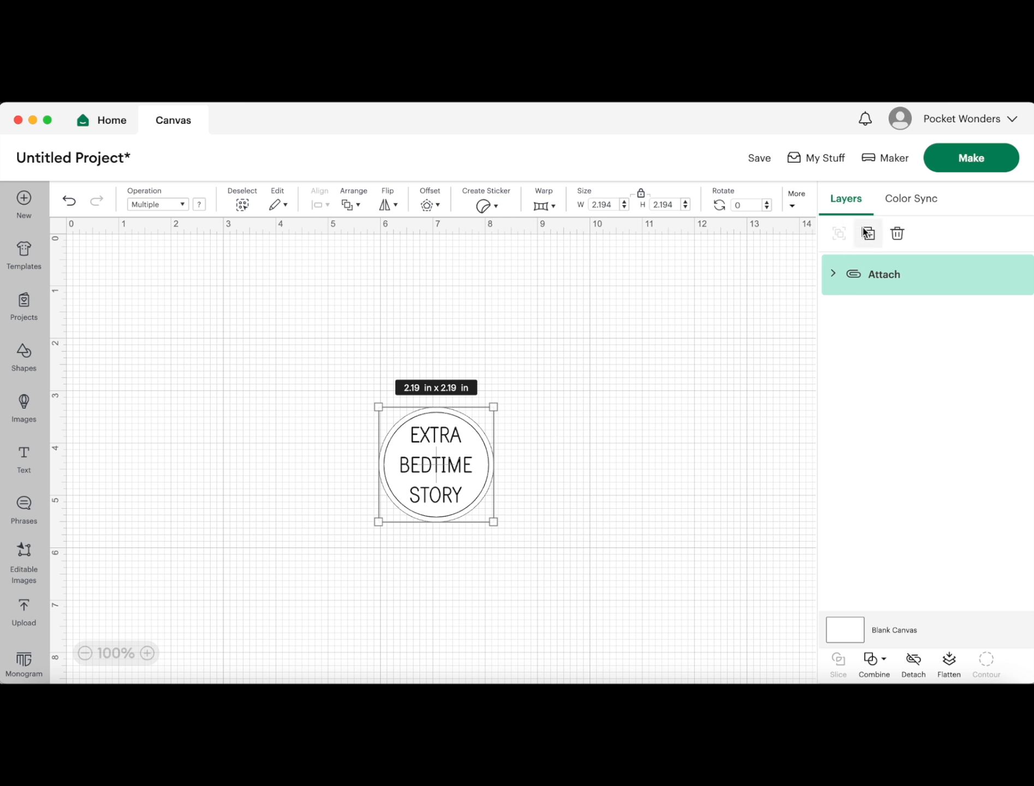
left_click(833, 274)
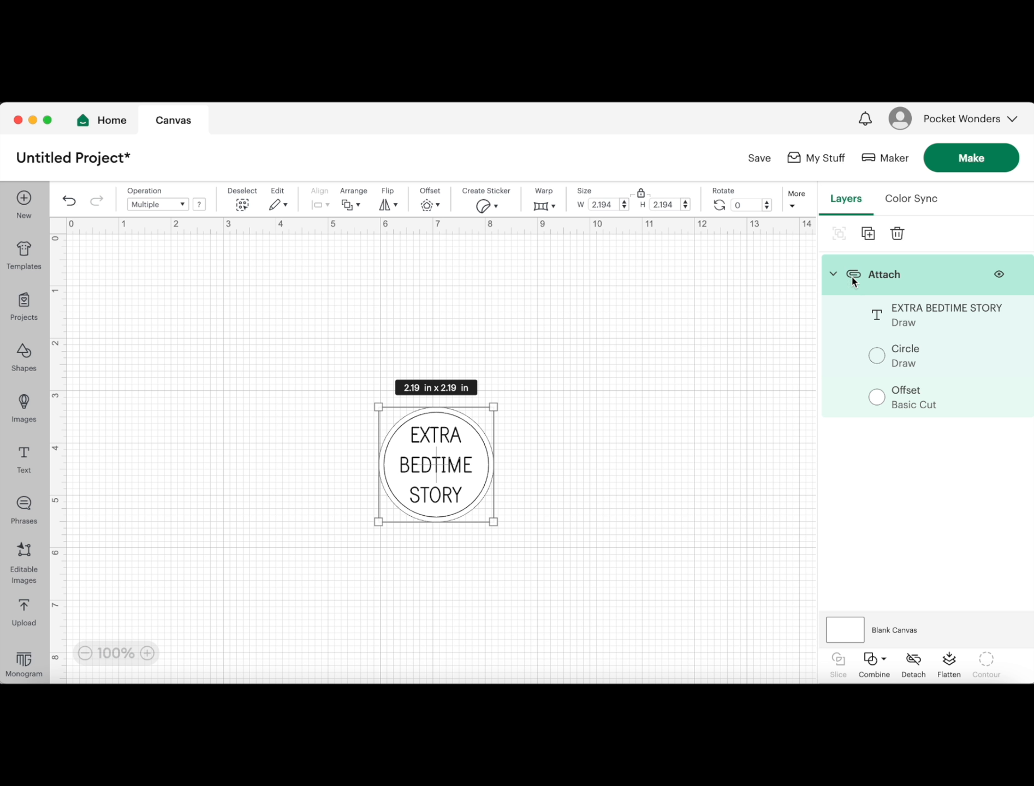
Step: Rename the attached group as EXTRA BEDTIME STORY
double_click(893, 278)
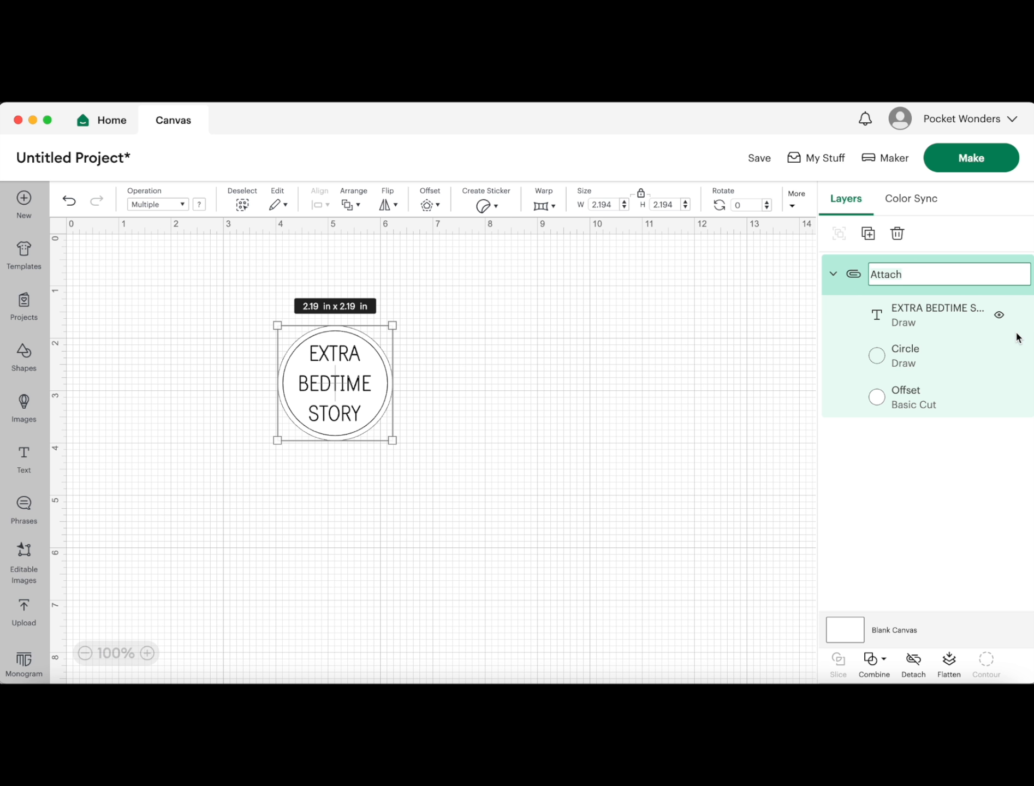
type("EXTRA BEDTIME STORY")
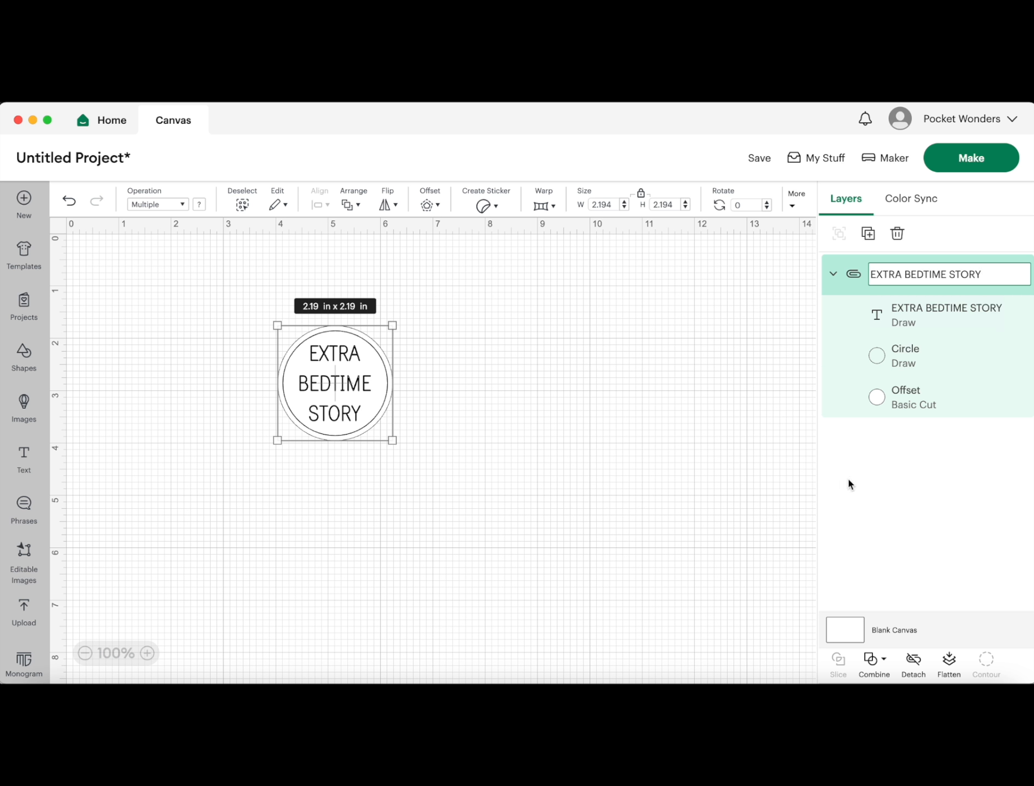
left_click(910, 494)
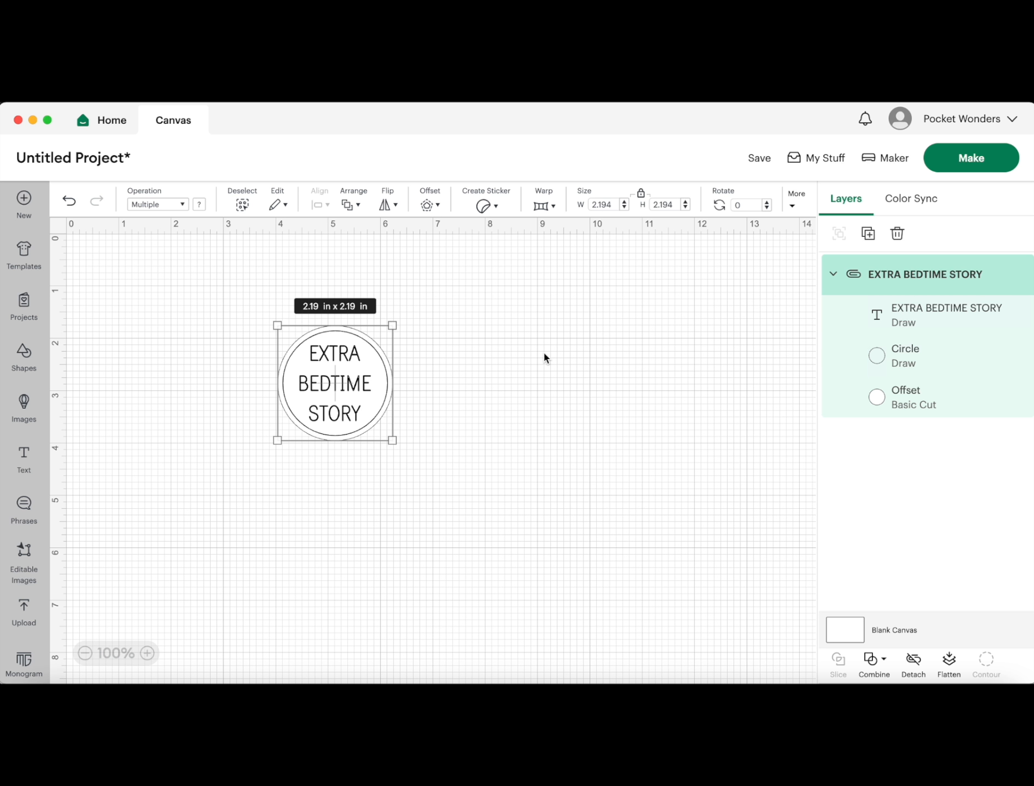
Step: Move the token near the canvas origin and set its width to 1.5 in with proportions locked
left_click_drag(357, 392, 180, 321)
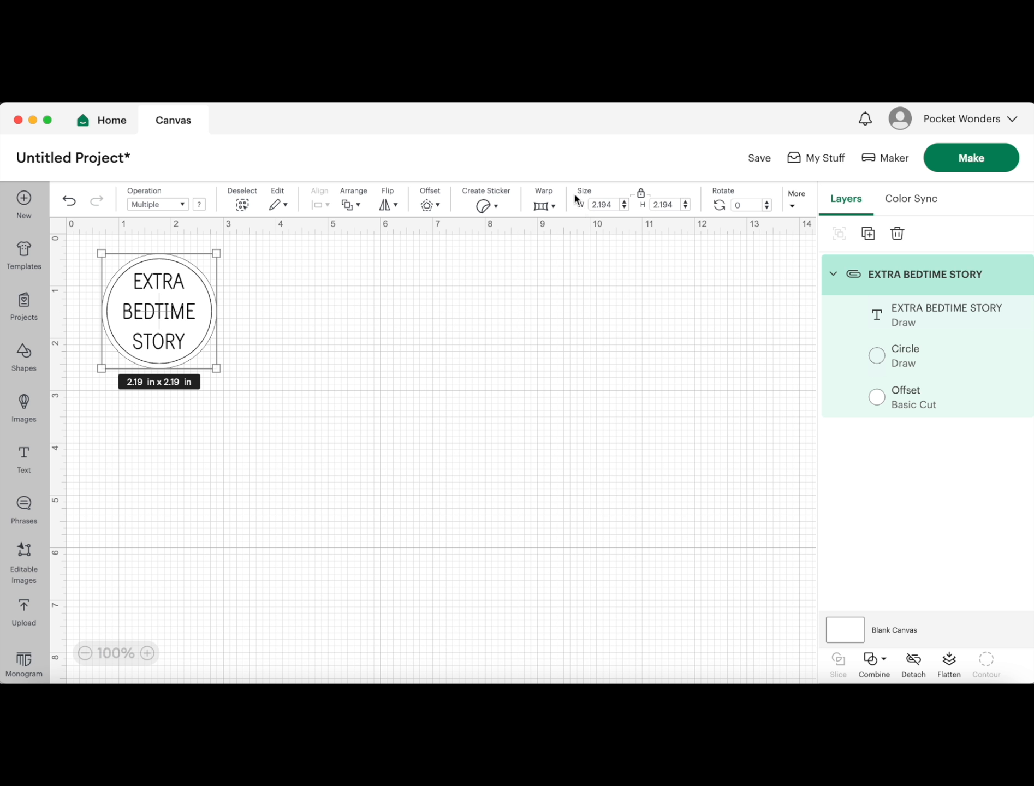
left_click_drag(611, 205, 589, 210)
type("1.5")
left_click(727, 242)
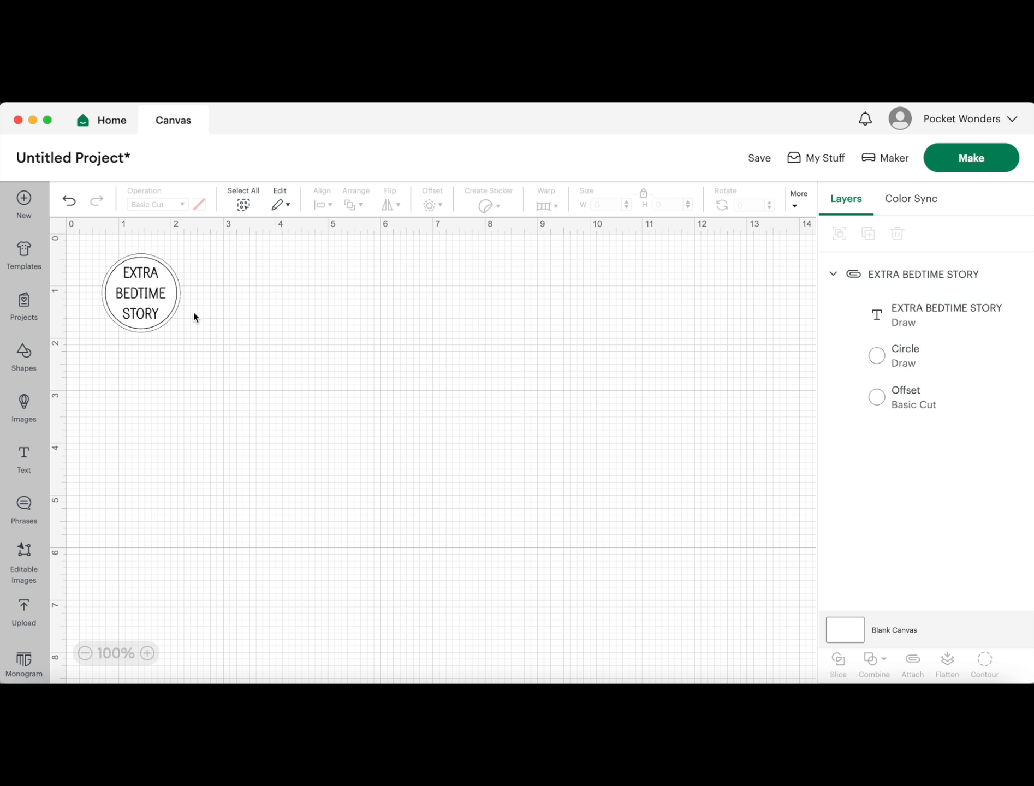
Step: Unlock the token's width-to-height proportions and lock them again without resizing it
left_click(167, 294)
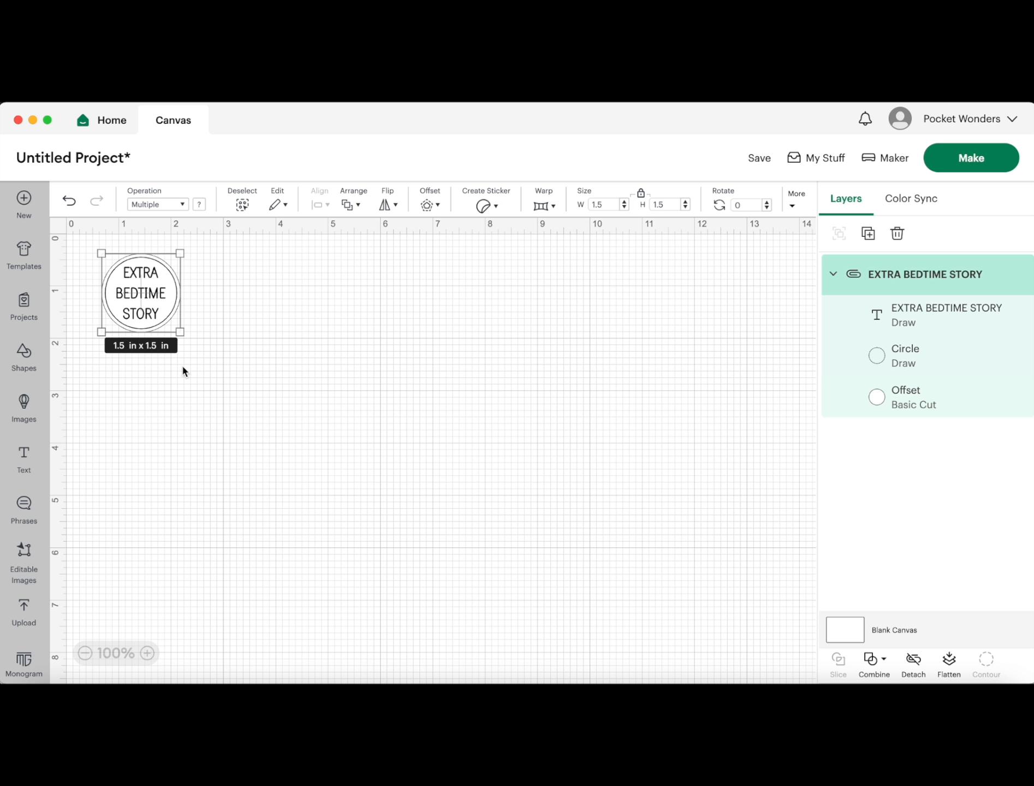
left_click(642, 195)
left_click(671, 207)
left_click(641, 194)
left_click(281, 384)
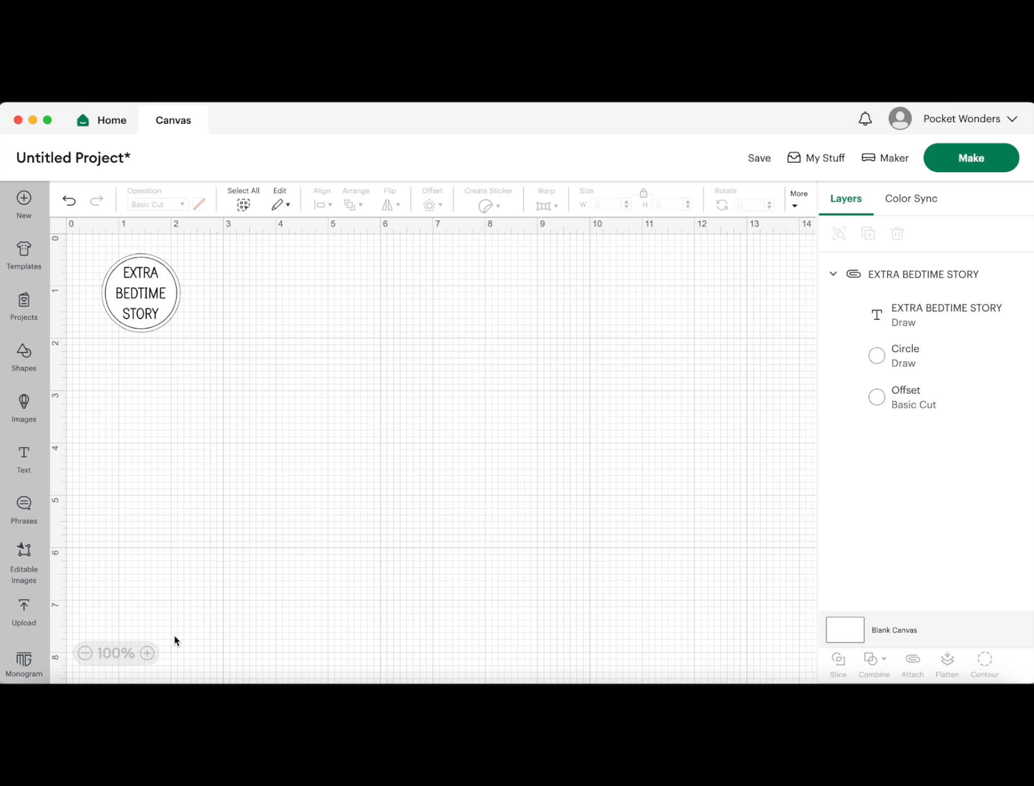
Step: Duplicate the 1.5 in token and place the copy directly beside the original in a row
left_click(154, 653)
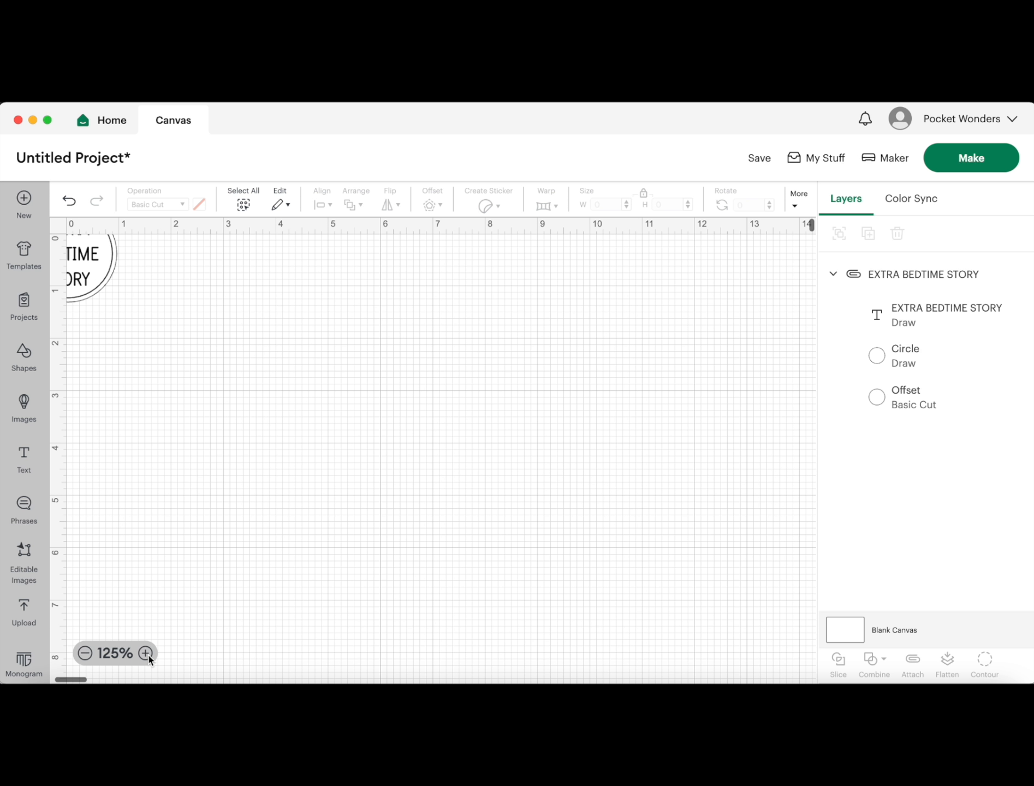
left_click_drag(140, 407, 321, 516)
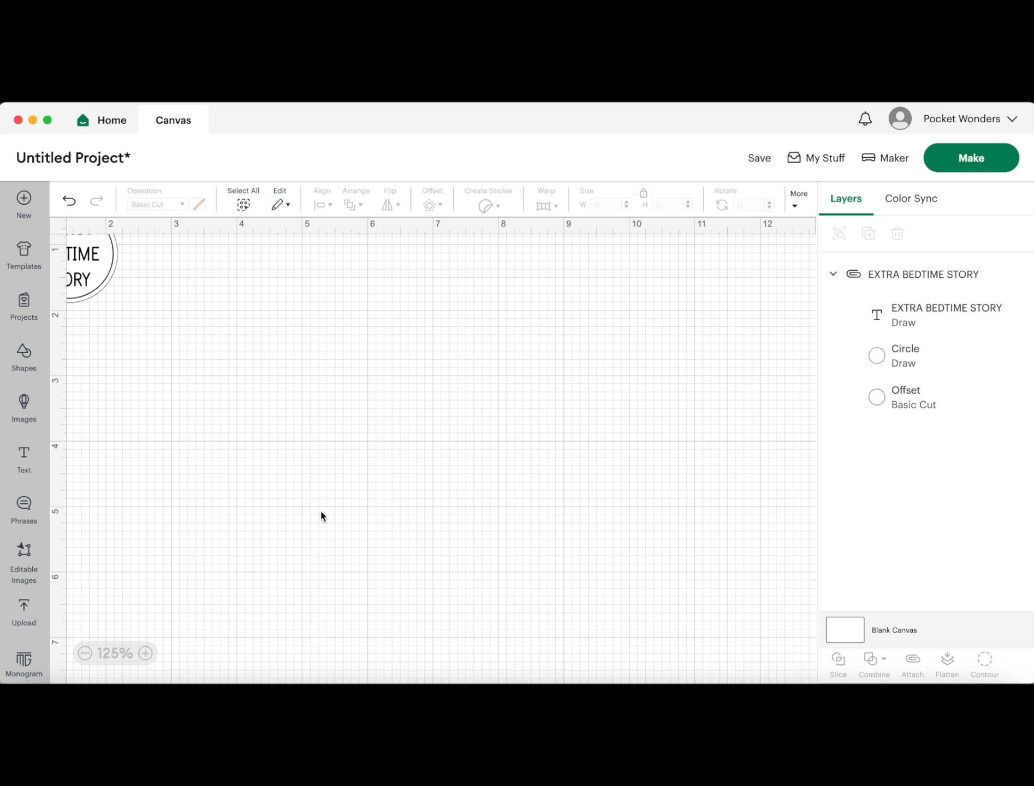
scroll(247, 417, "left", 5)
scroll(247, 417, "up", 2)
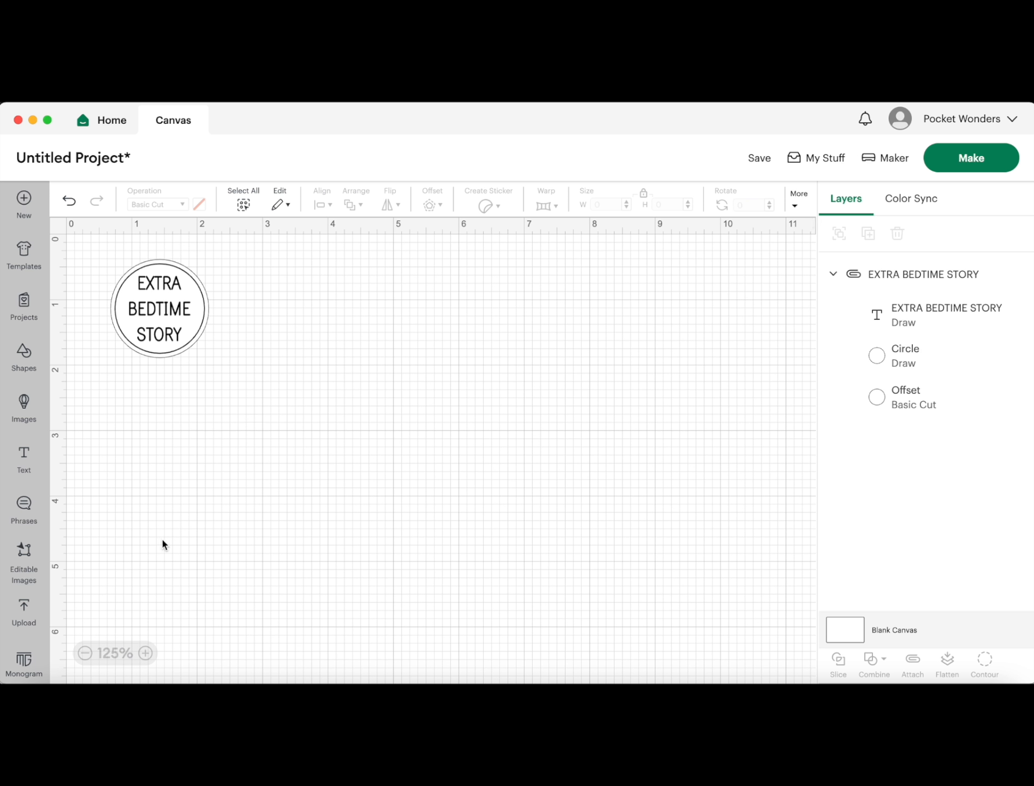
left_click(146, 653)
scroll(267, 528, "up", 2)
scroll(267, 528, "left", 3)
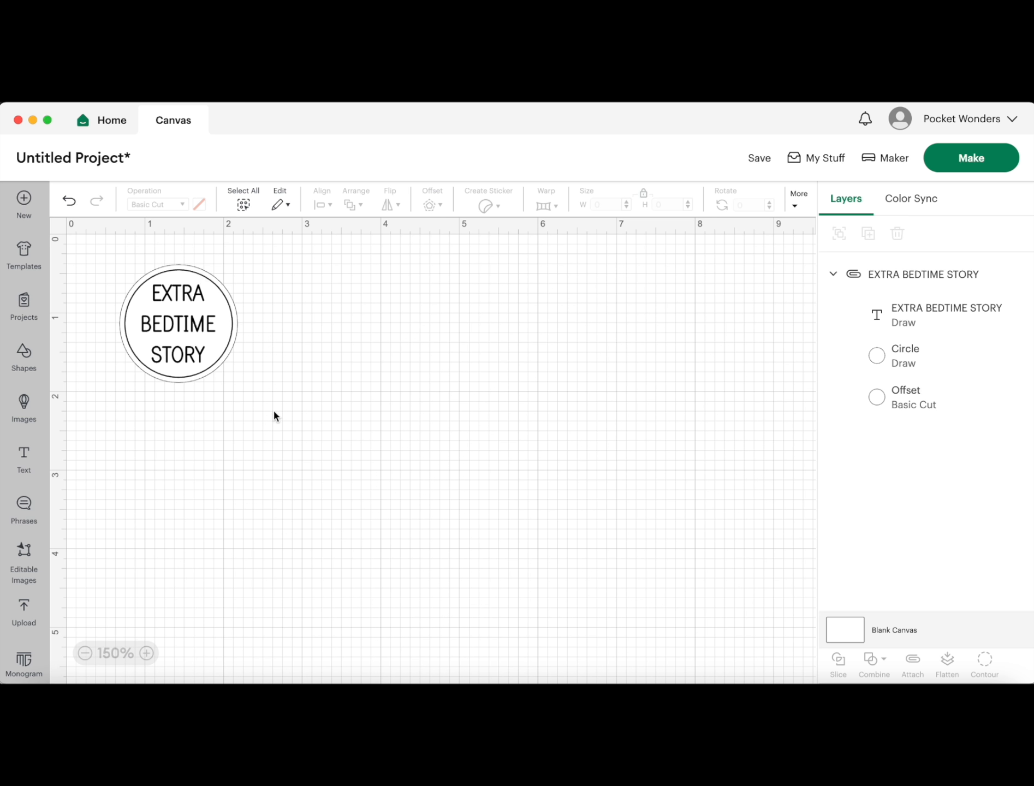
left_click_drag(289, 459, 102, 246)
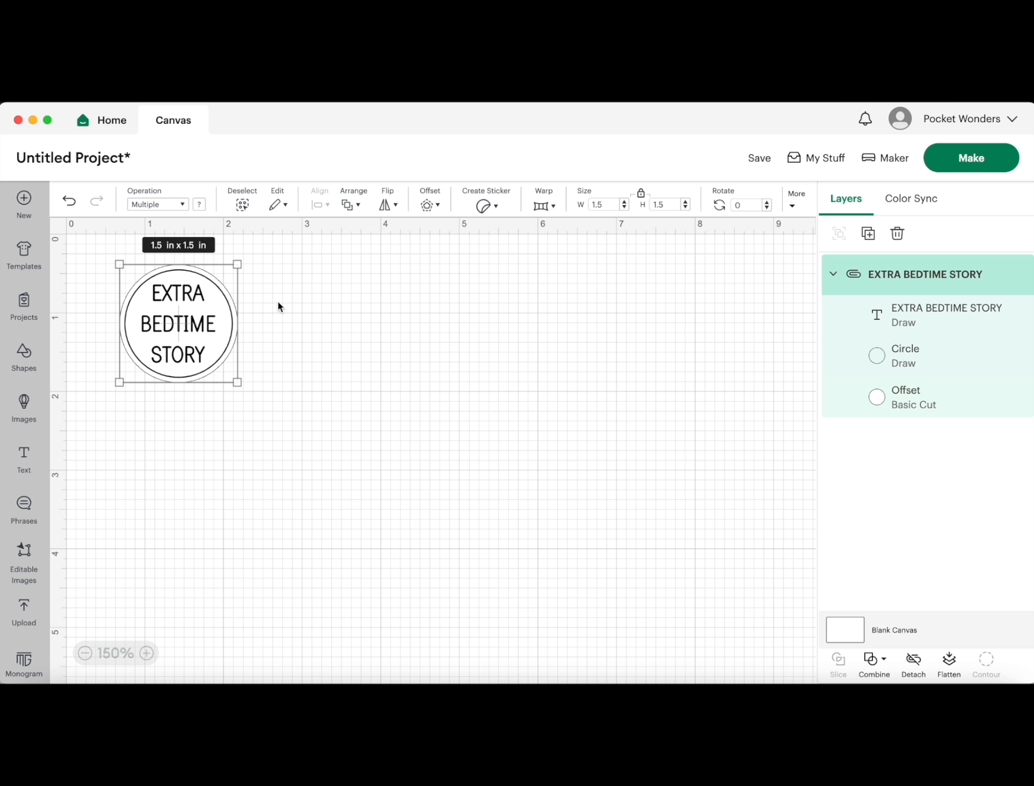
right_click(212, 313)
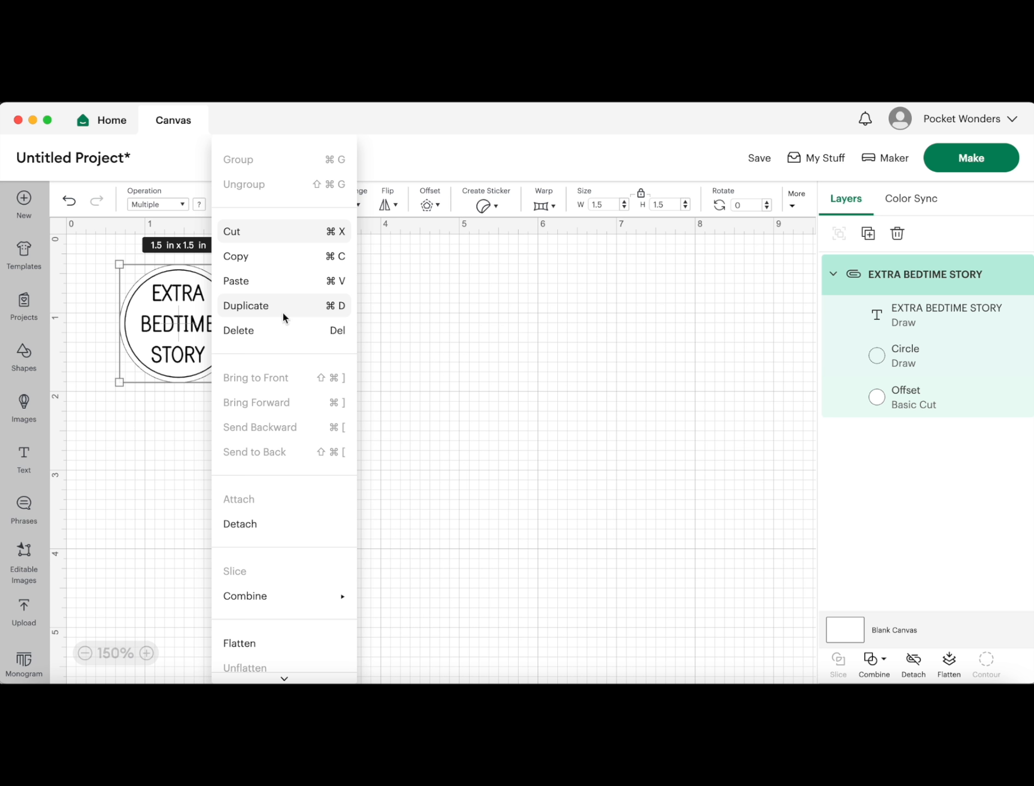
left_click(257, 313)
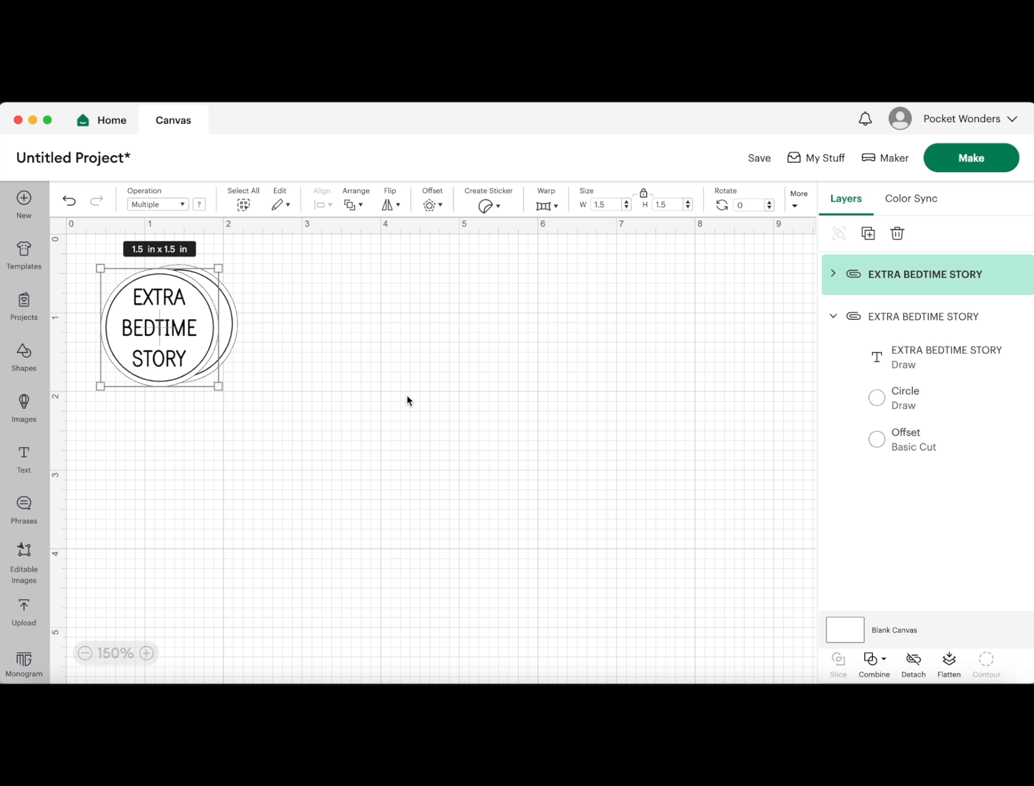
left_click_drag(174, 330, 294, 333)
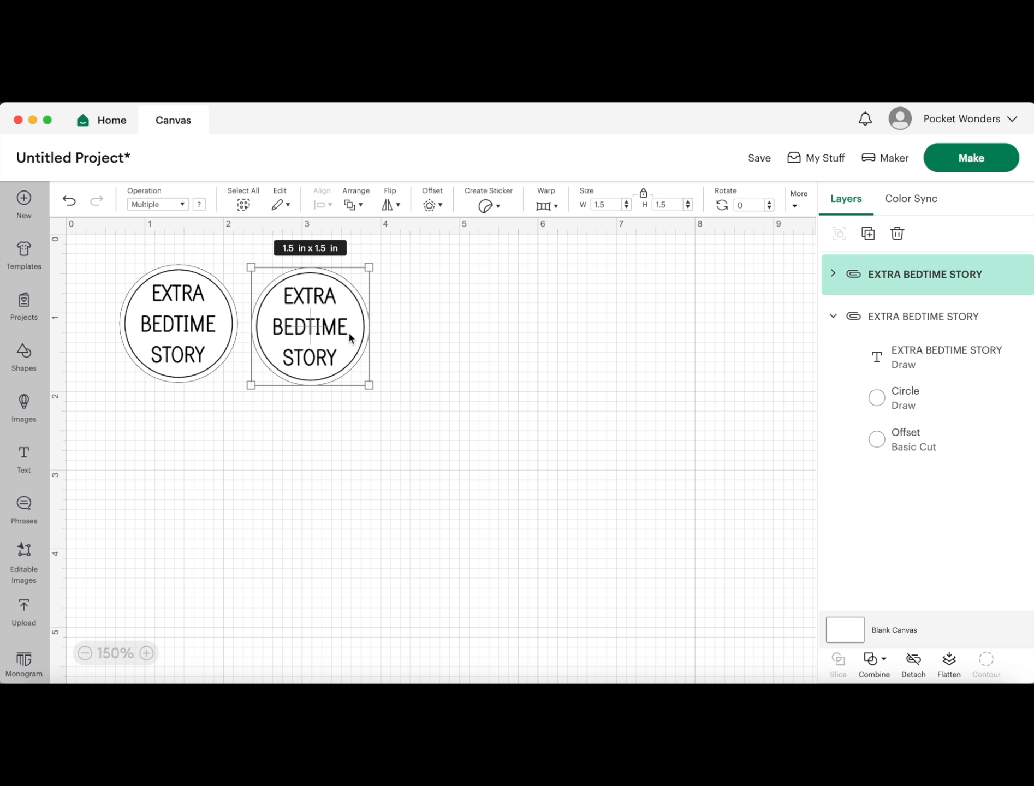
left_click(439, 422)
left_click(406, 463)
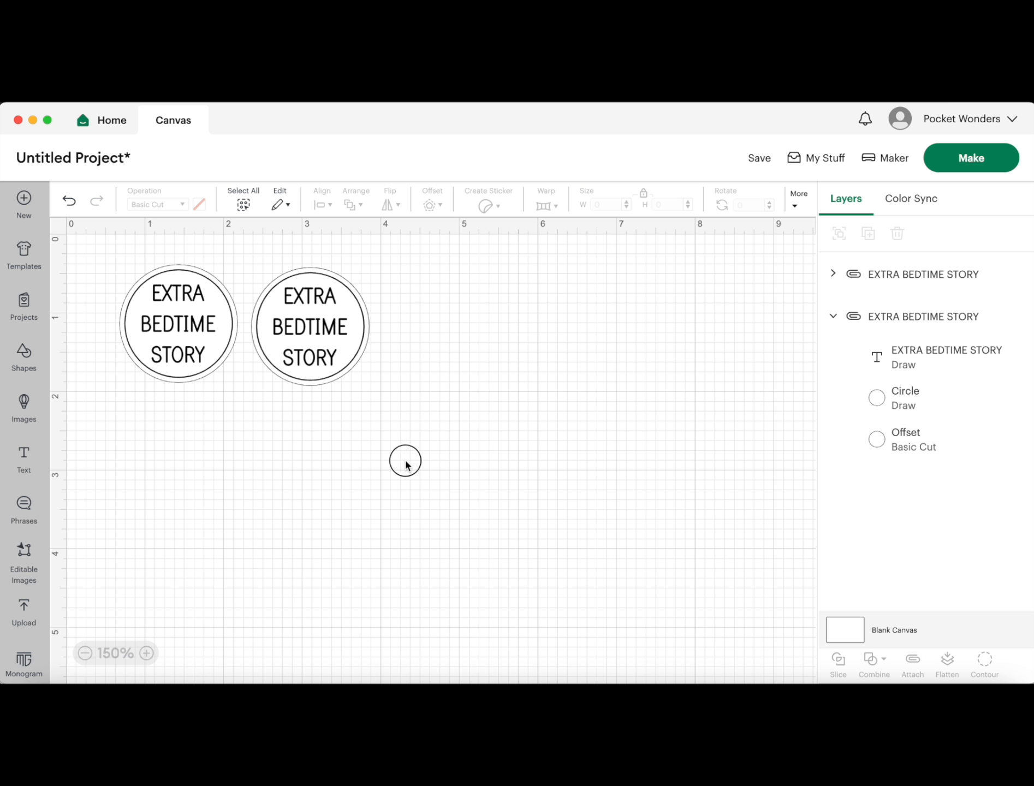
Step: Duplicate the pair of tokens and place the copies beside them to make a row of four
left_click_drag(405, 463, 101, 250)
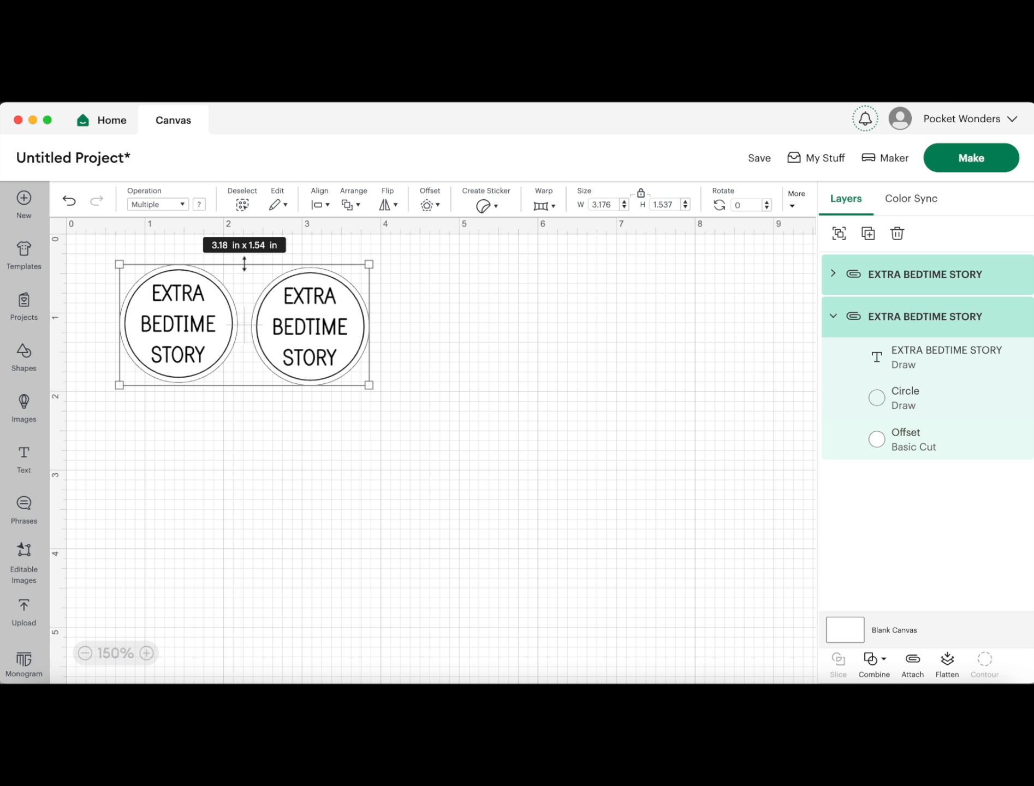
right_click(298, 328)
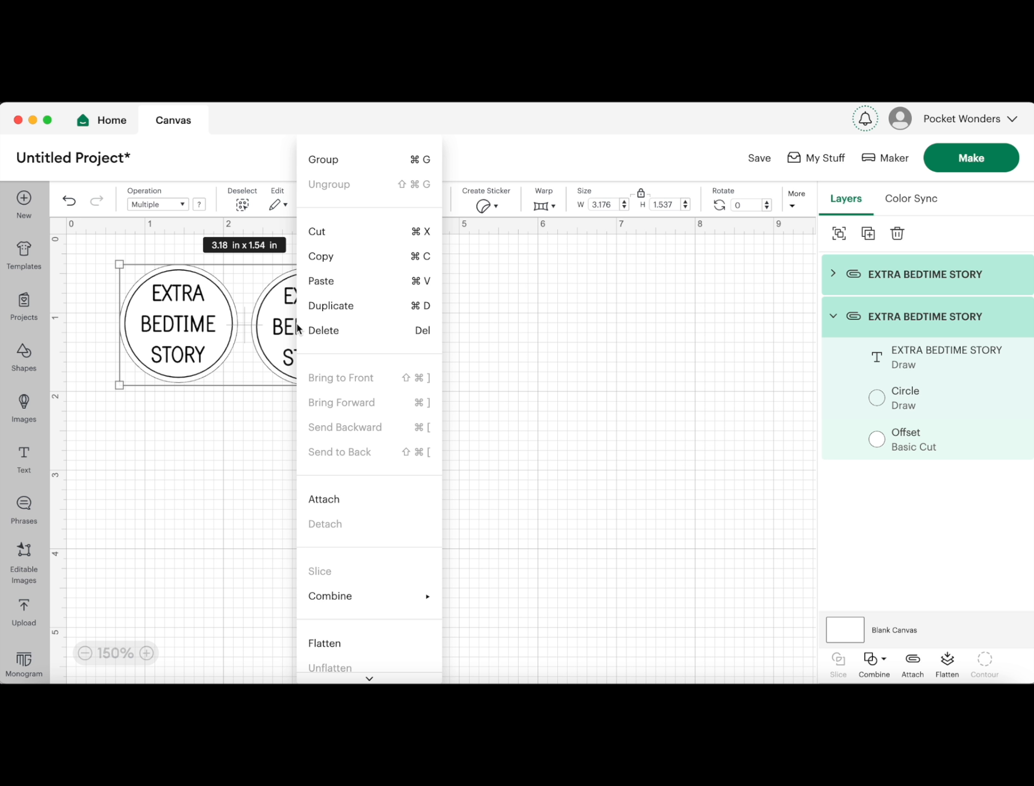
left_click(482, 330)
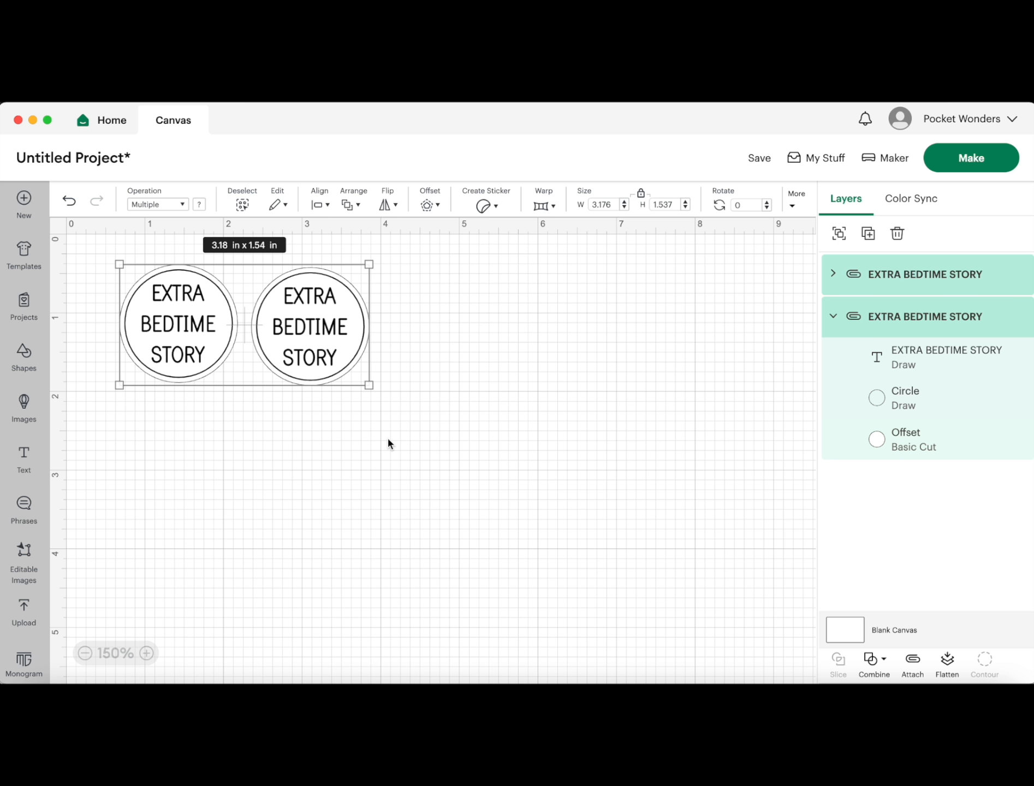
left_click(530, 425)
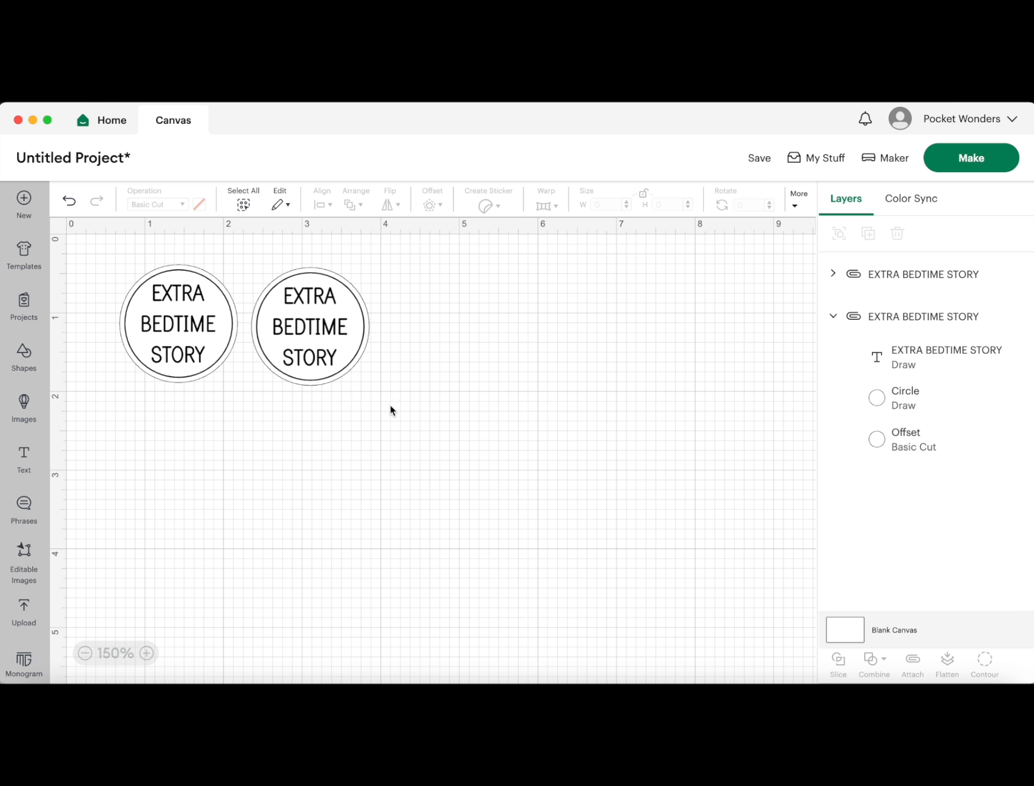
left_click_drag(310, 355, 565, 334)
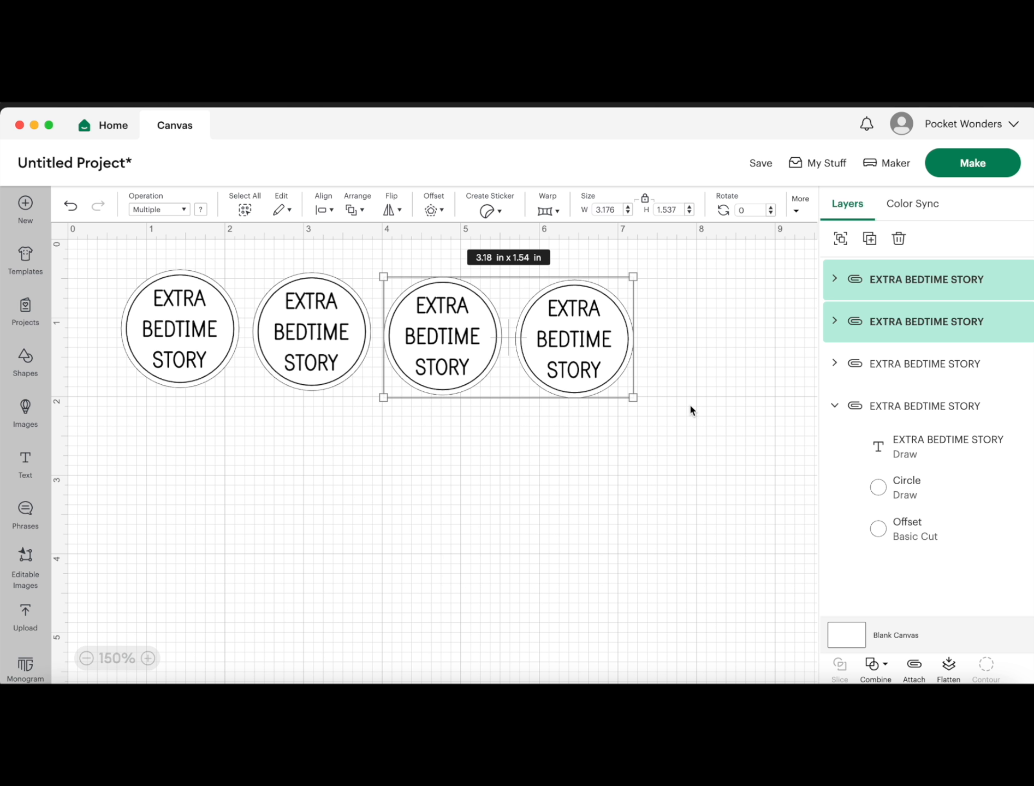
left_click(669, 455)
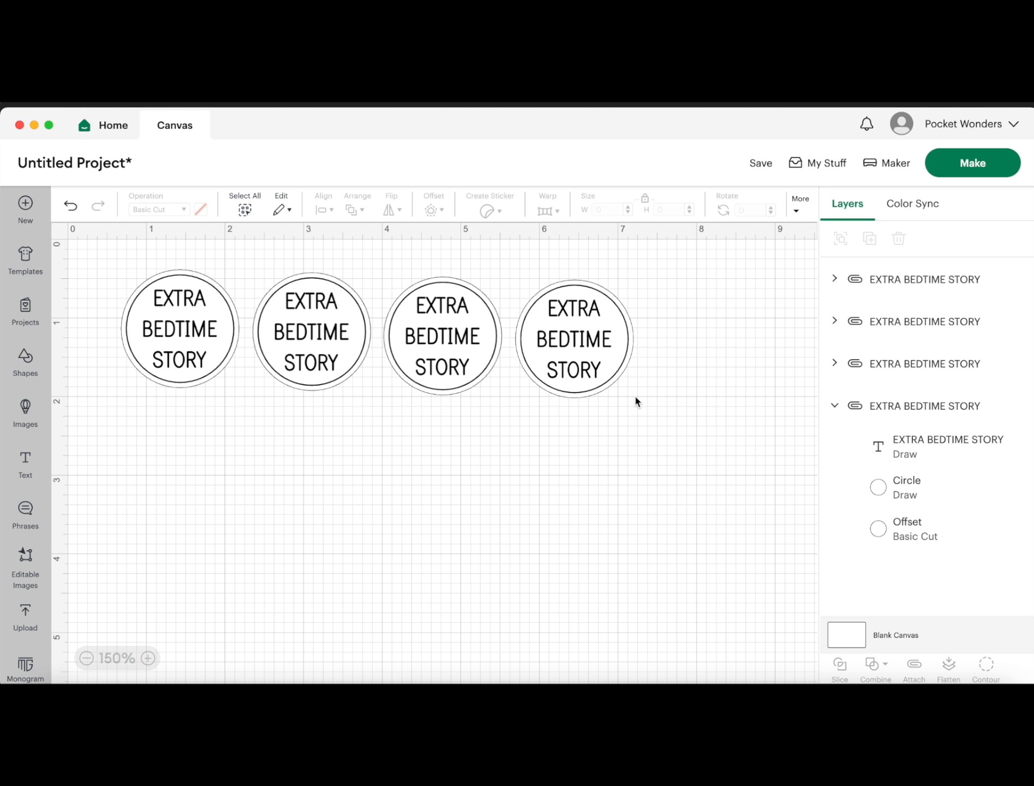
Step: Duplicate the row of four tokens and place the copies directly beneath as a second row
left_click_drag(574, 469, 141, 268)
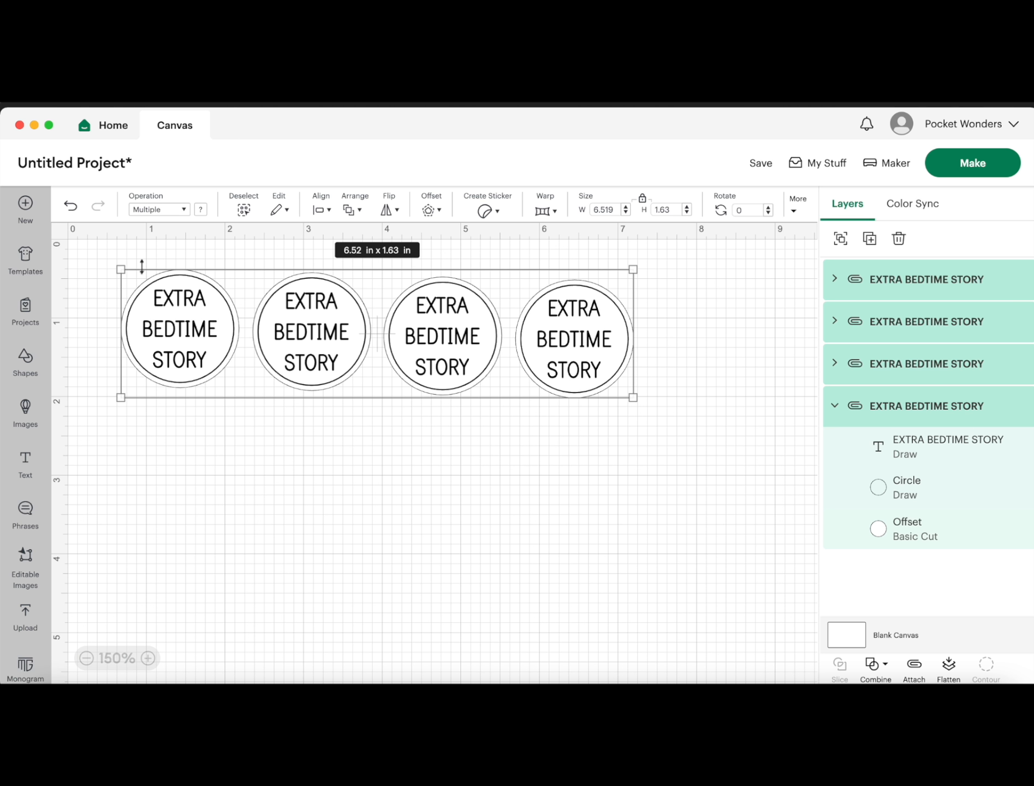
left_click(689, 523)
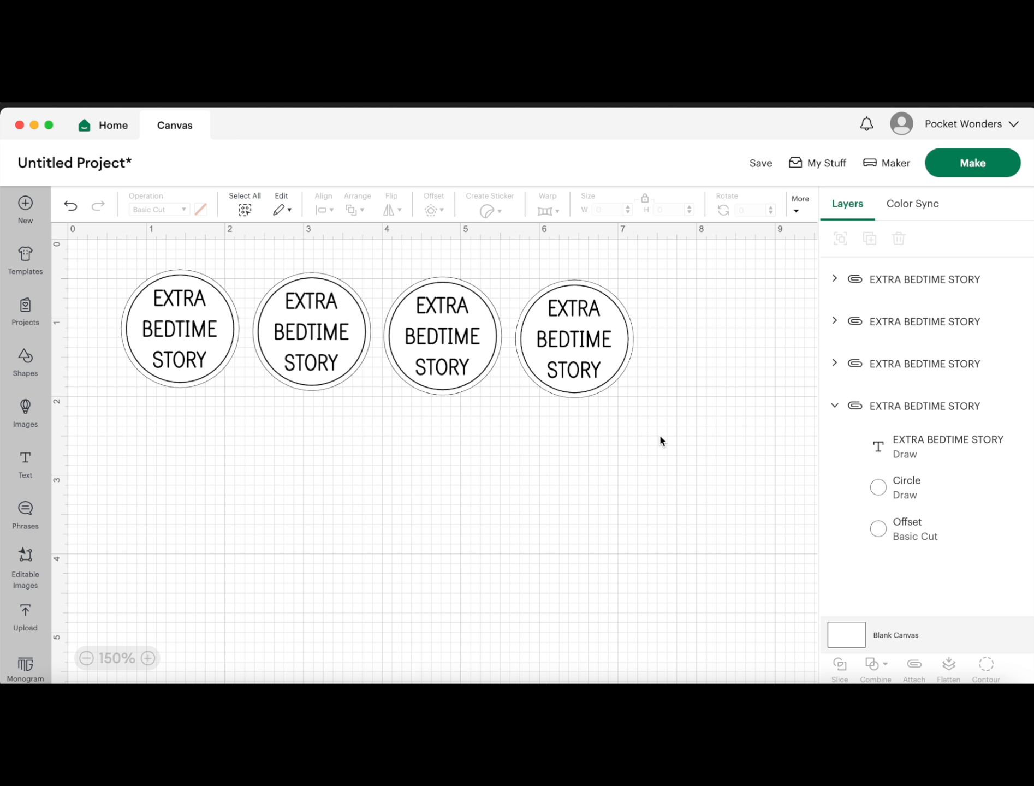
key("ctrl+v")
scroll(610, 312, "down", 3)
left_click_drag(611, 313, 580, 382)
left_click(676, 400)
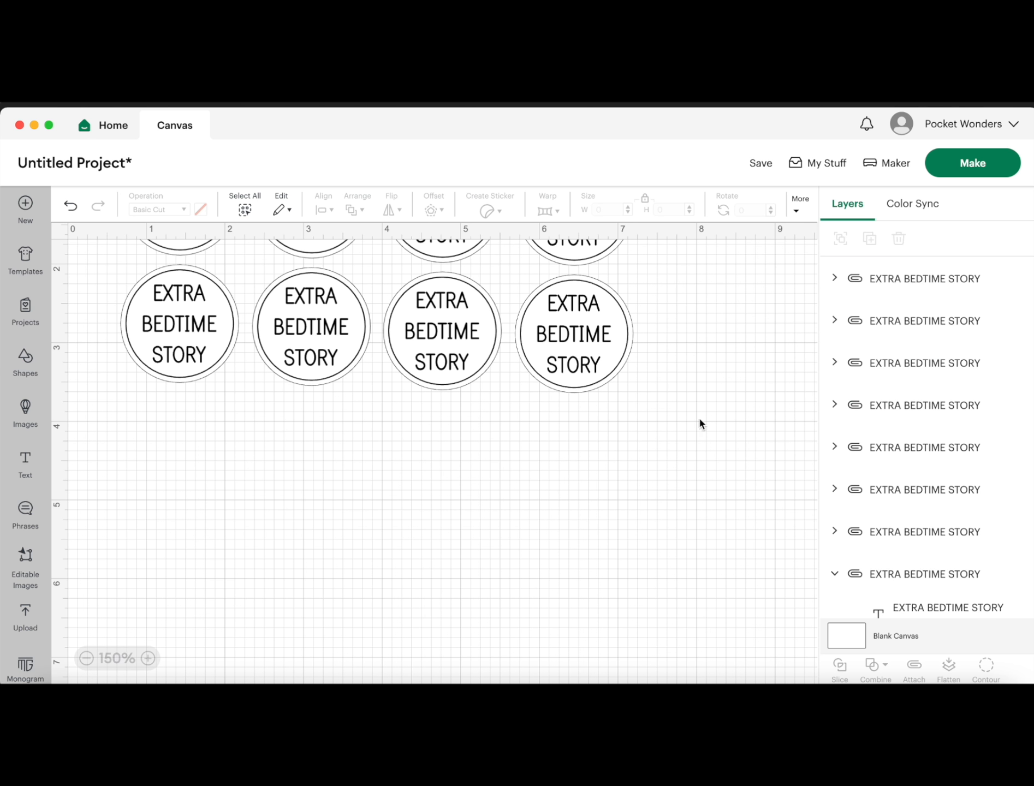
scroll(699, 419, "up", 3)
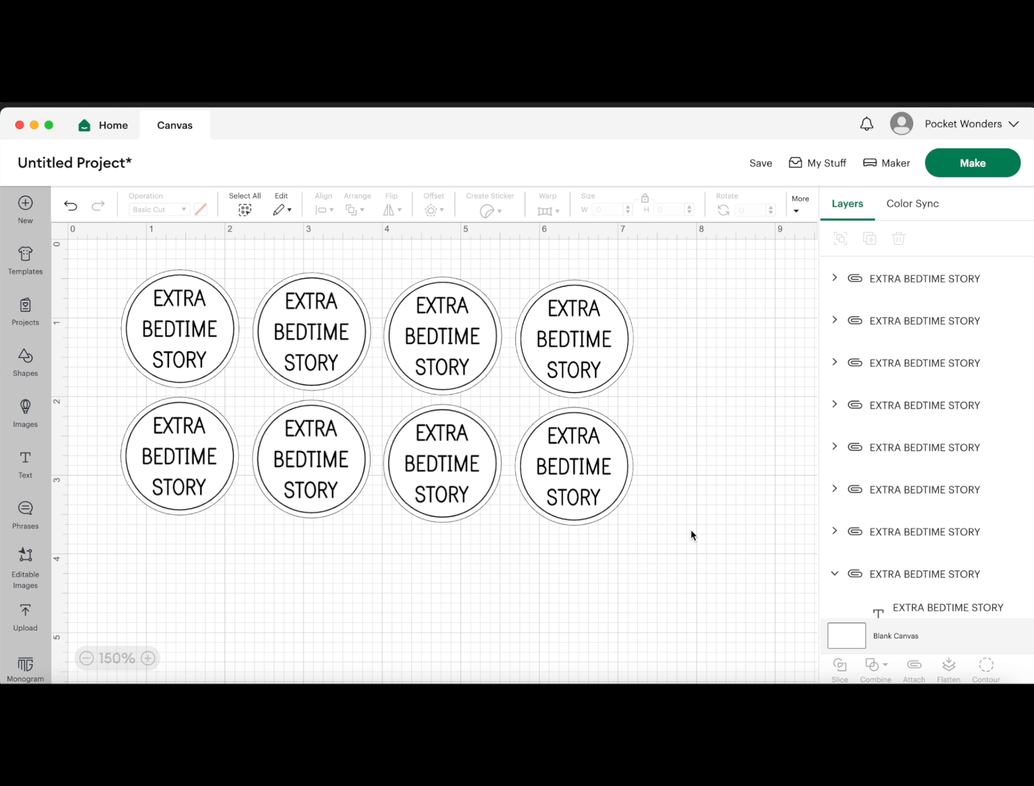
Step: Duplicate all eight tokens and place the copies below the second row to extend the sheet
left_click_drag(692, 559, 95, 266)
left_click(698, 409)
key("super+v")
scroll(670, 479, "down", 2)
left_click_drag(561, 345, 571, 606)
left_click(709, 580)
scroll(709, 581, "up", 3)
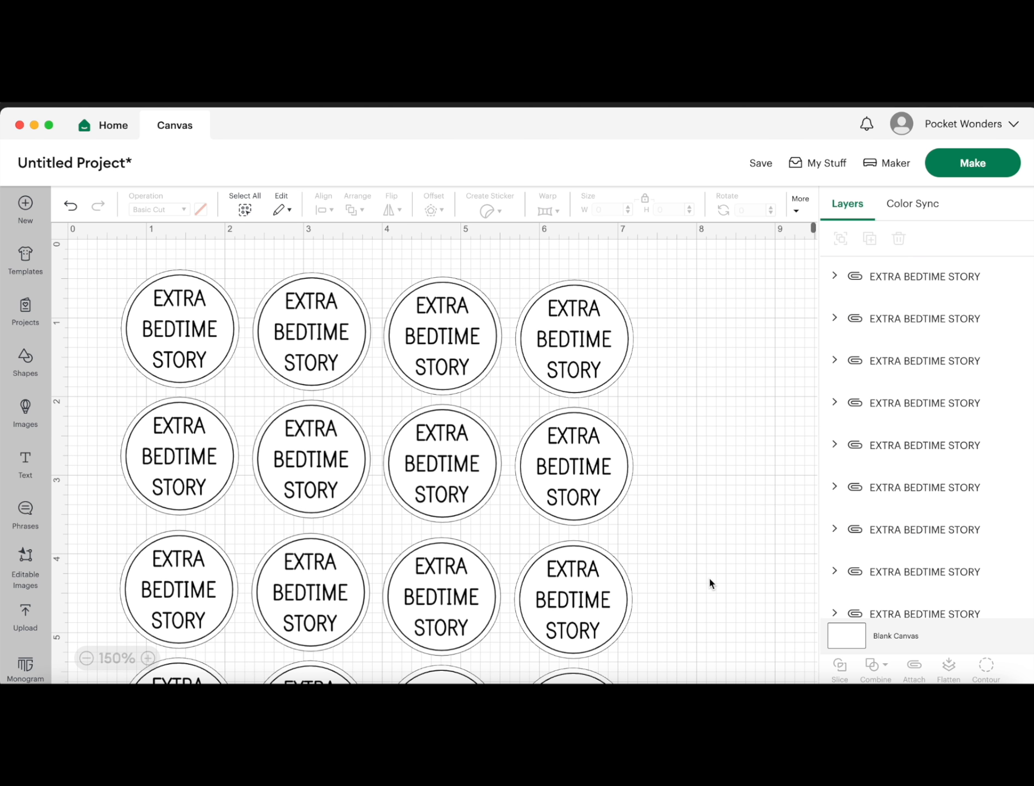
Step: Replace the text of the second token in the first row with "VISIT MUSEUM" on two lines
left_click(201, 323)
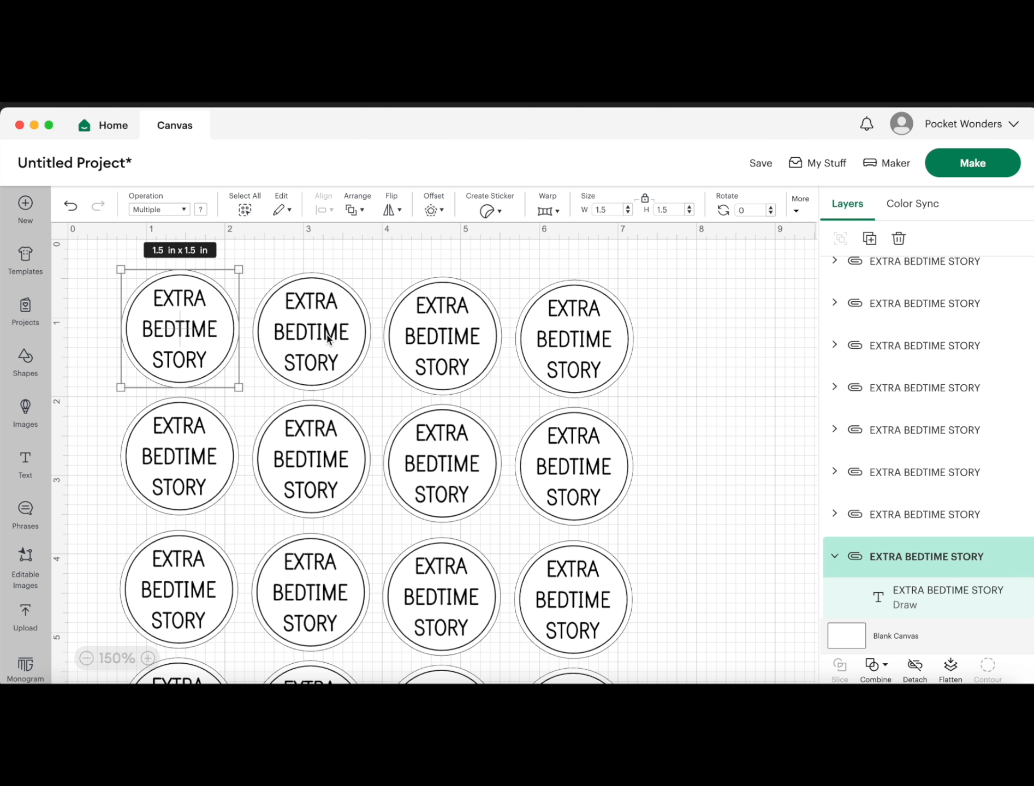
left_click(314, 325)
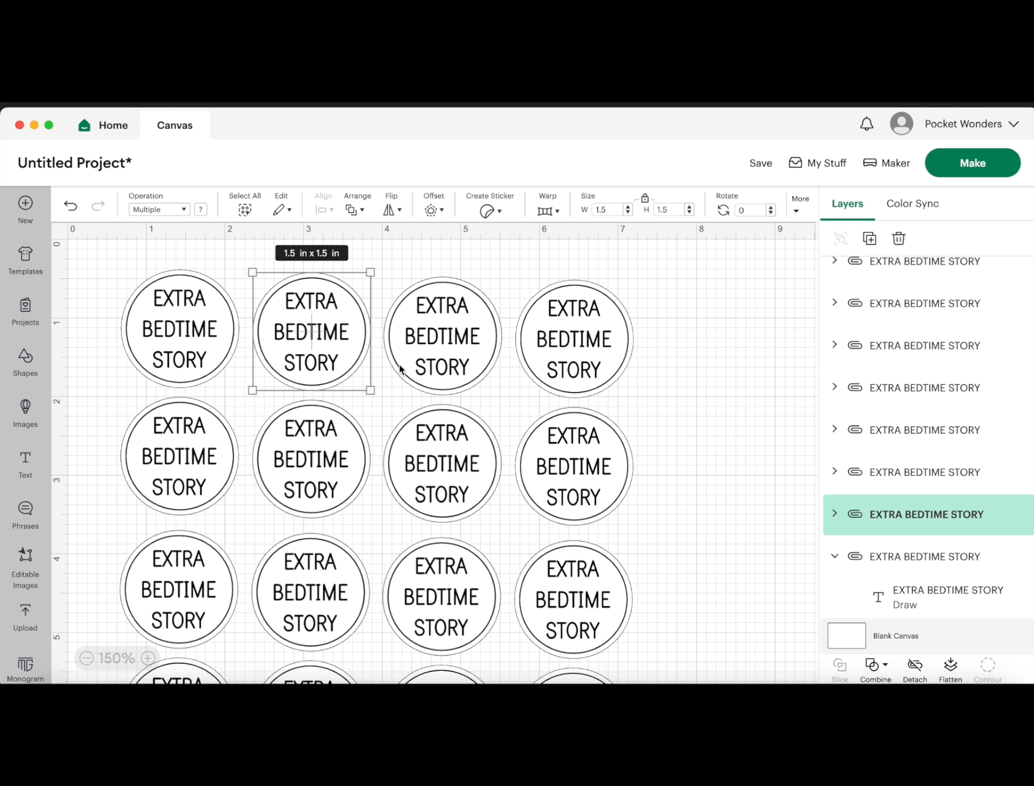
left_click(830, 517)
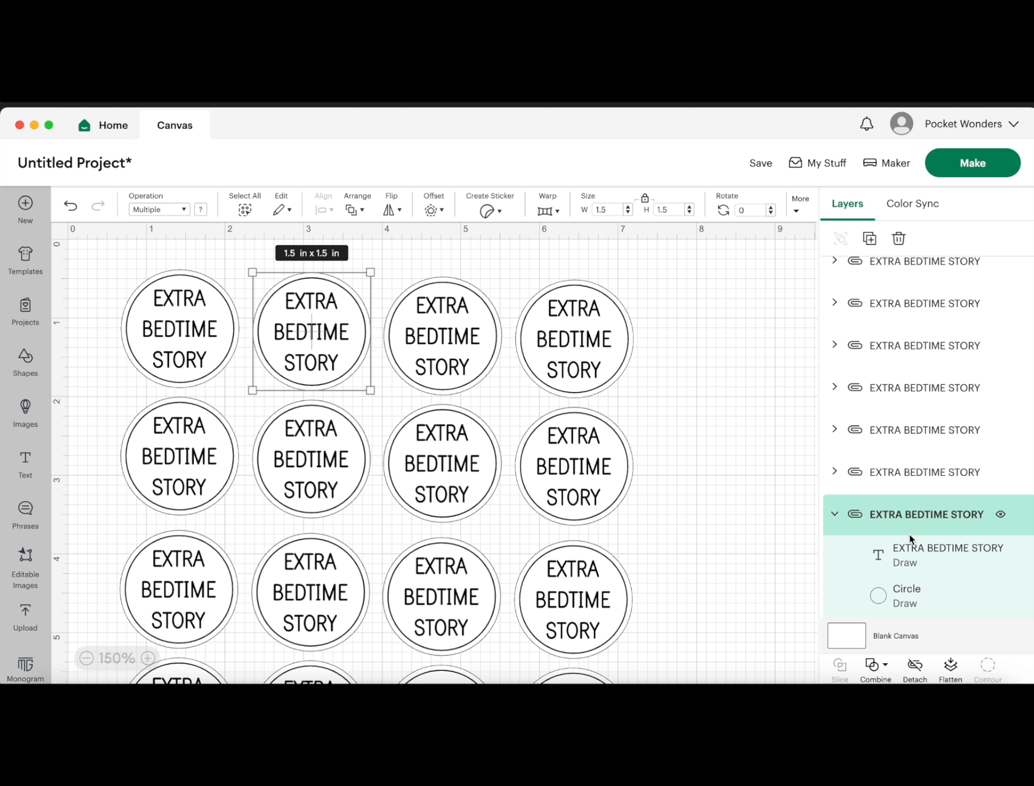
scroll(912, 543, "down", 3)
double_click(311, 332)
type("VISIT")
key("Return")
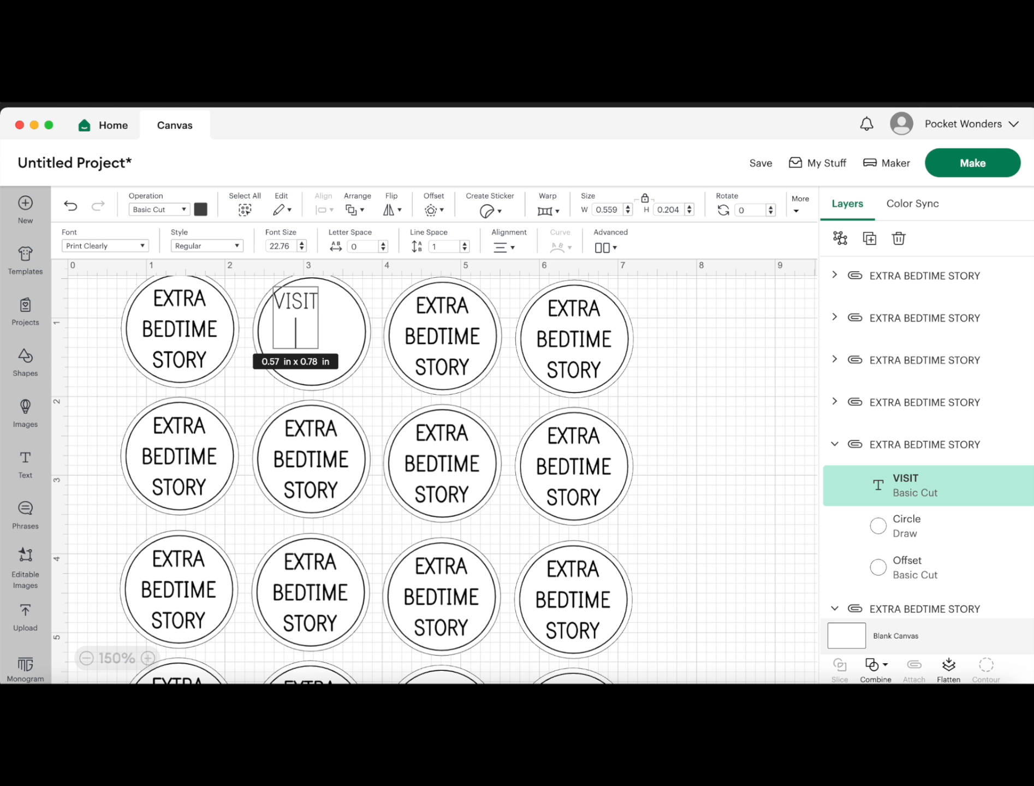
type("MUSEUM")
Step: Change the first row's third token to "TRIP TO THE PARK" on two lines and its fourth token to "ICE CREAM"
left_click(461, 338)
double_click(460, 338)
type("TRIP TO")
key("Return")
type("THE PARK")
double_click(573, 338)
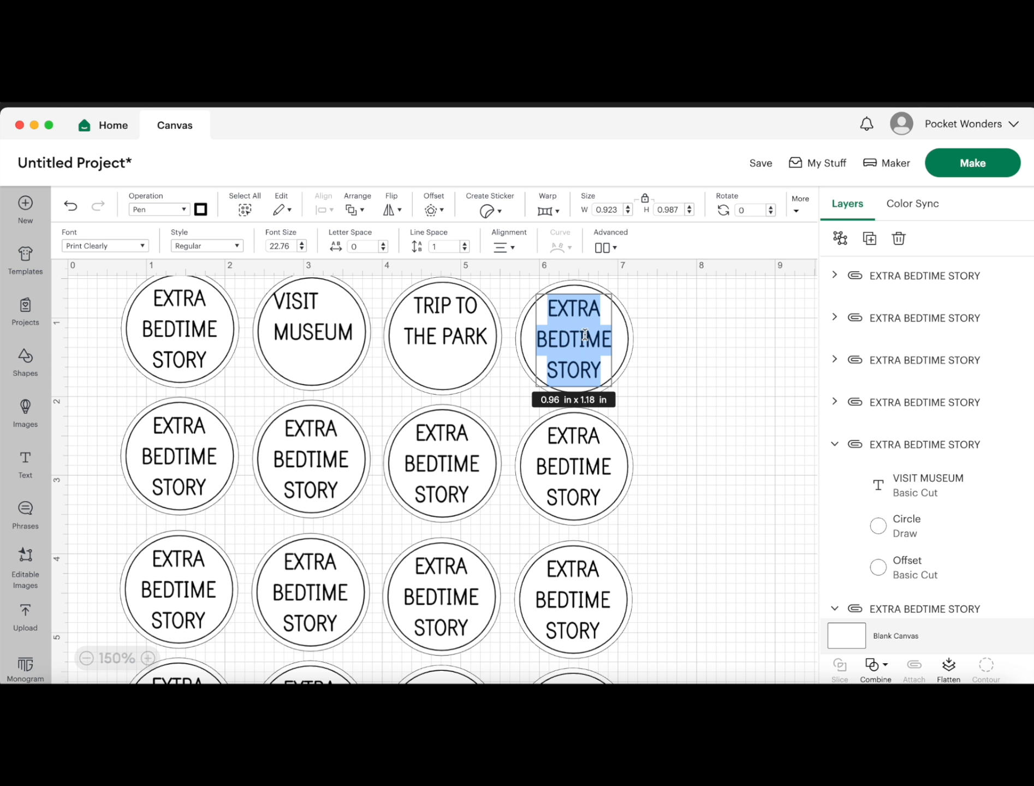
type("ICE CREAM")
Step: Change the second row's first two tokens to "DATE WITH MOM" and "PICK DINNER", each on two lines
double_click(188, 480)
type("DATE WITH")
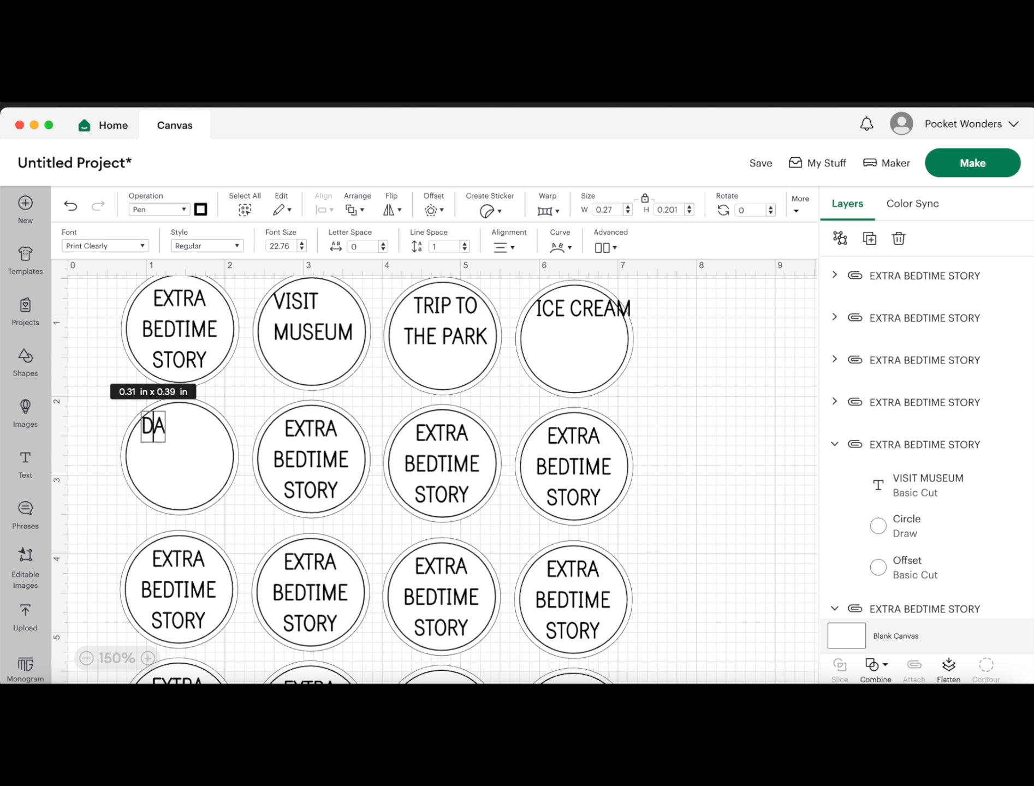
key("Return")
type("MOM")
double_click(311, 459)
type("PICK")
key("Return")
type("DINNER")
Step: Replace the text of the second row's third token with "HOT CHOCOLATE" on two lines
left_click(445, 453)
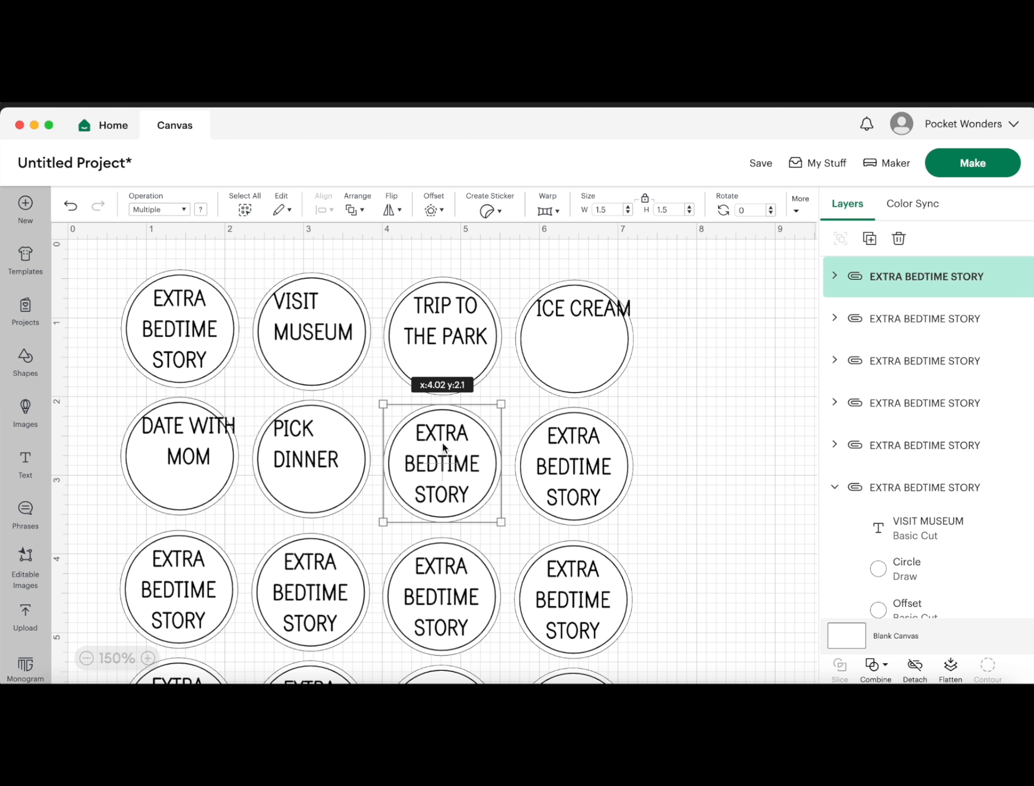
double_click(445, 458)
type("HOT")
key("Return")
type("CHOCOLATE")
Step: Replace the text of the second row's fourth token with "FAMILY WALK" in capitals on two lines
double_click(575, 457)
type("family w")
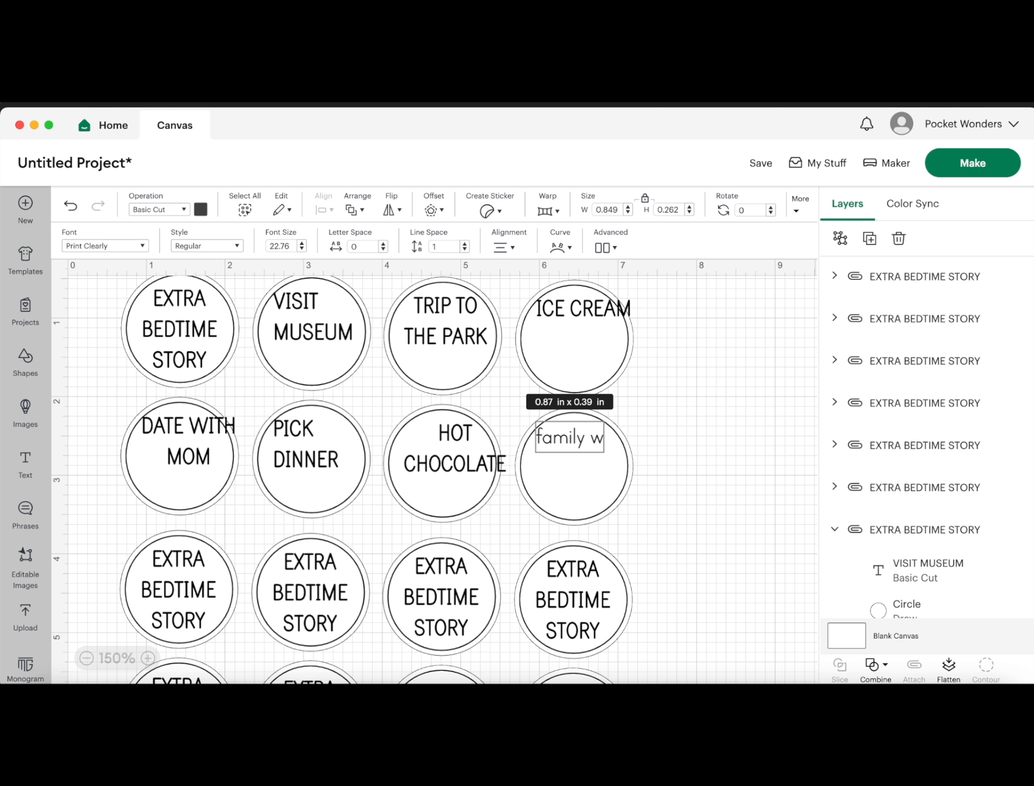
key("BackSpace")
key("BackSpace")
key("BackSpace")
key("BackSpace")
double_click(566, 441)
type("FAMILY")
key("Return")
type("WALK")
Step: Change the third row's first two tokens to "STAY UP LATE" and "GET A NEW BOOK", each on two lines
double_click(179, 589)
type("STAY UP")
key("Return")
type("LATE")
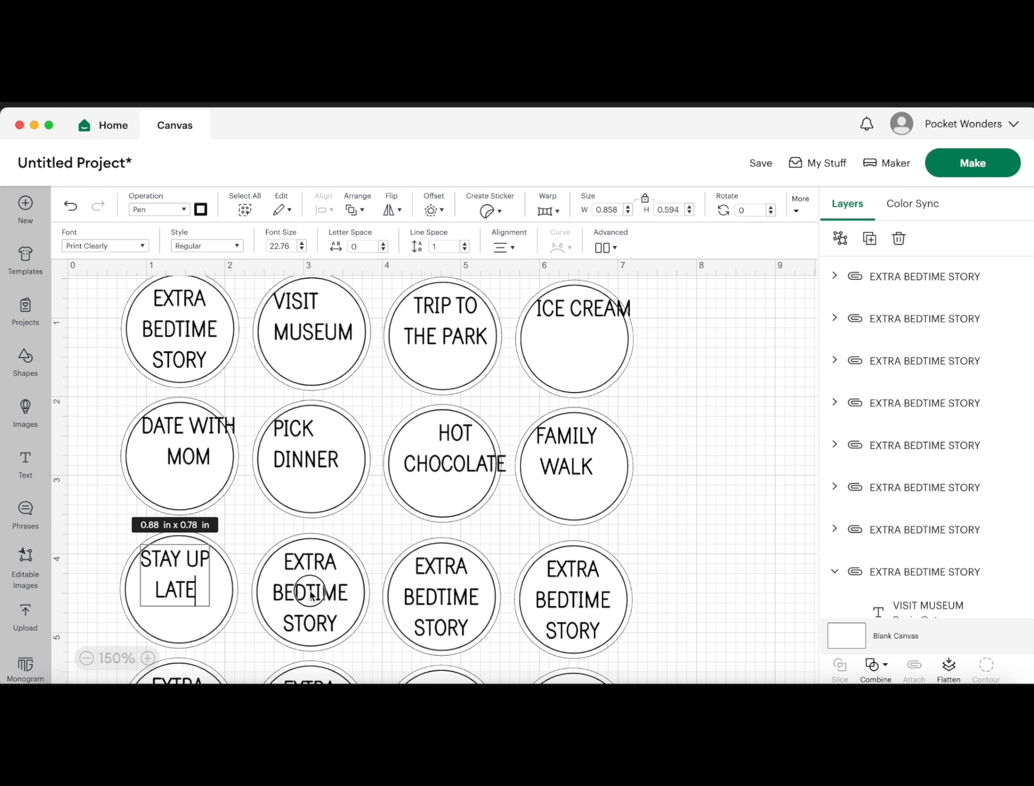
double_click(310, 592)
type("GET A")
key("Return")
type("NEW BOOK")
Step: Change the third row's last two tokens to "MOVIE NIGHT" and "SPA DAY", each on two lines
double_click(441, 597)
type("MOVIE")
key("Return")
type("NIGHT")
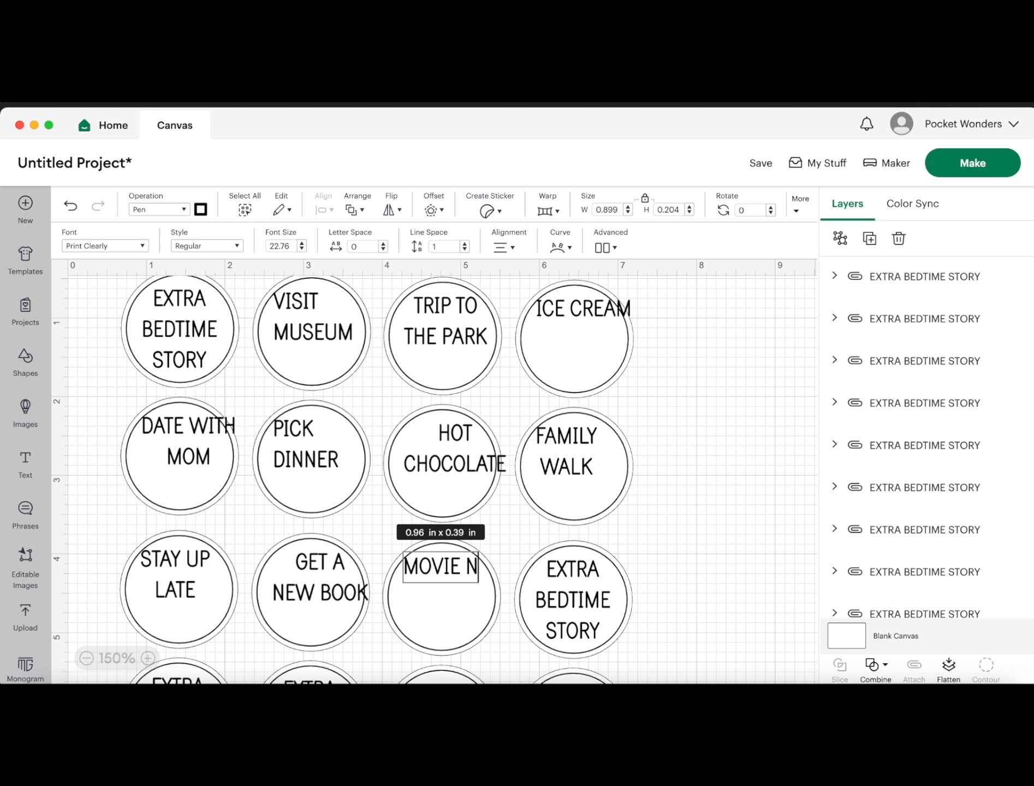
double_click(587, 593)
type("SPA")
key("Return")
type("DAY")
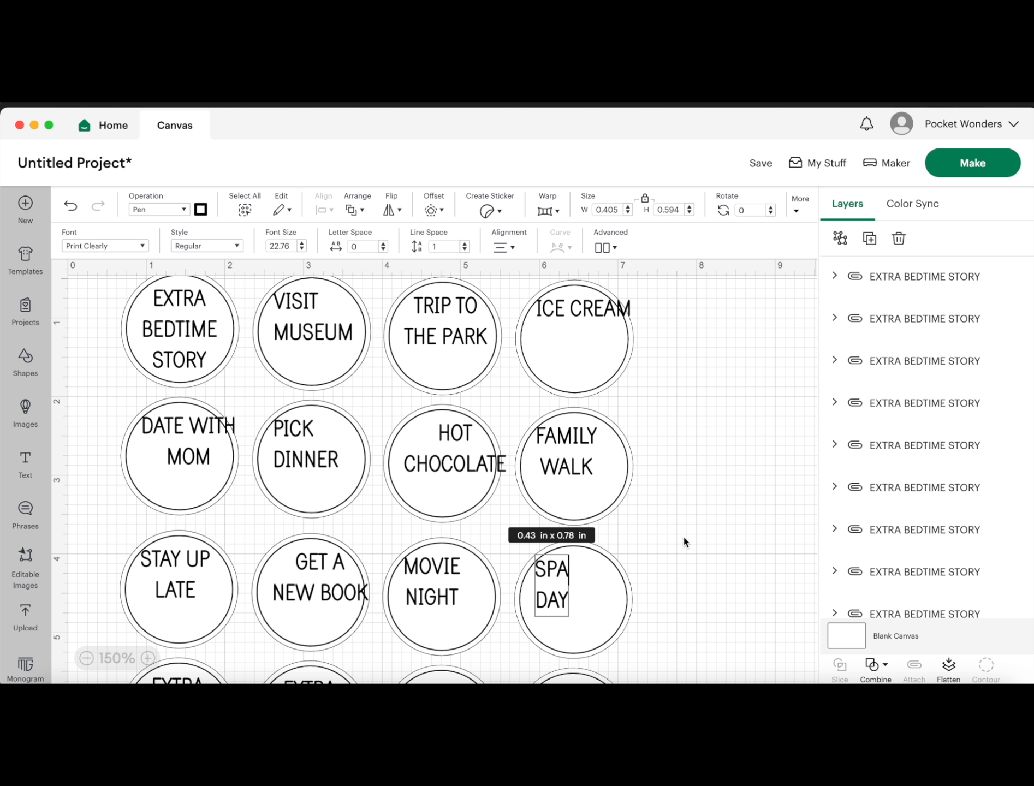
left_click(683, 535)
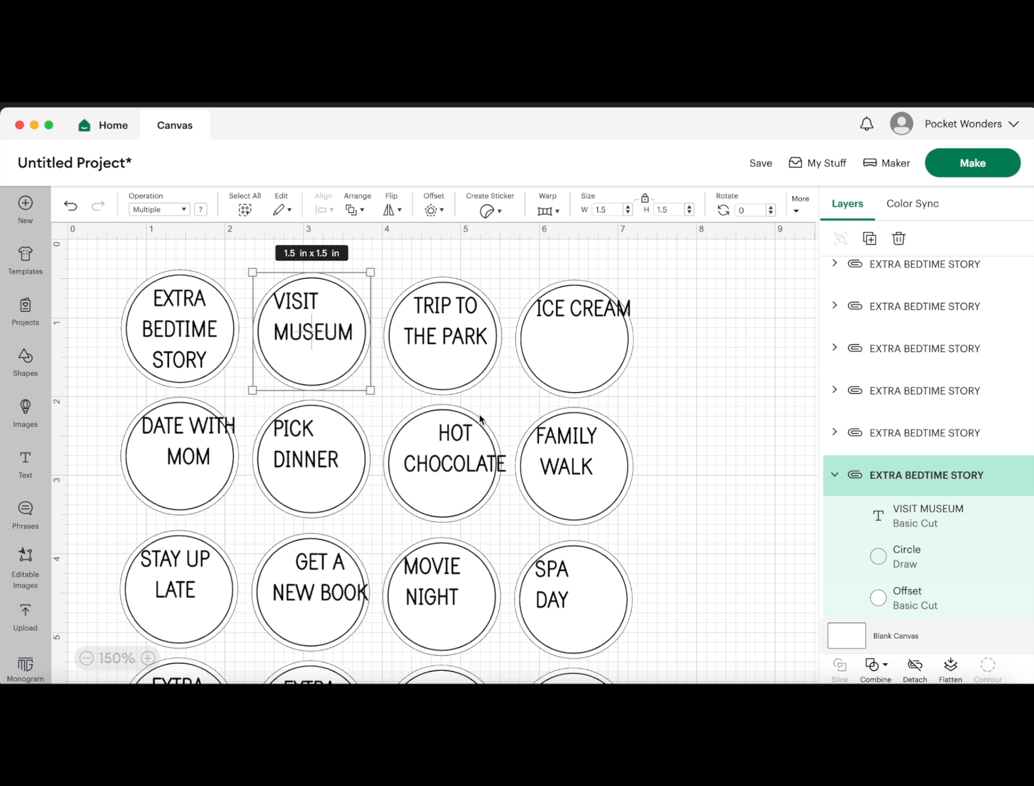
Step: Rename the museum token's attached layer group "VISIT MUSEUM" and collapse the expanded layer groups
double_click(921, 478)
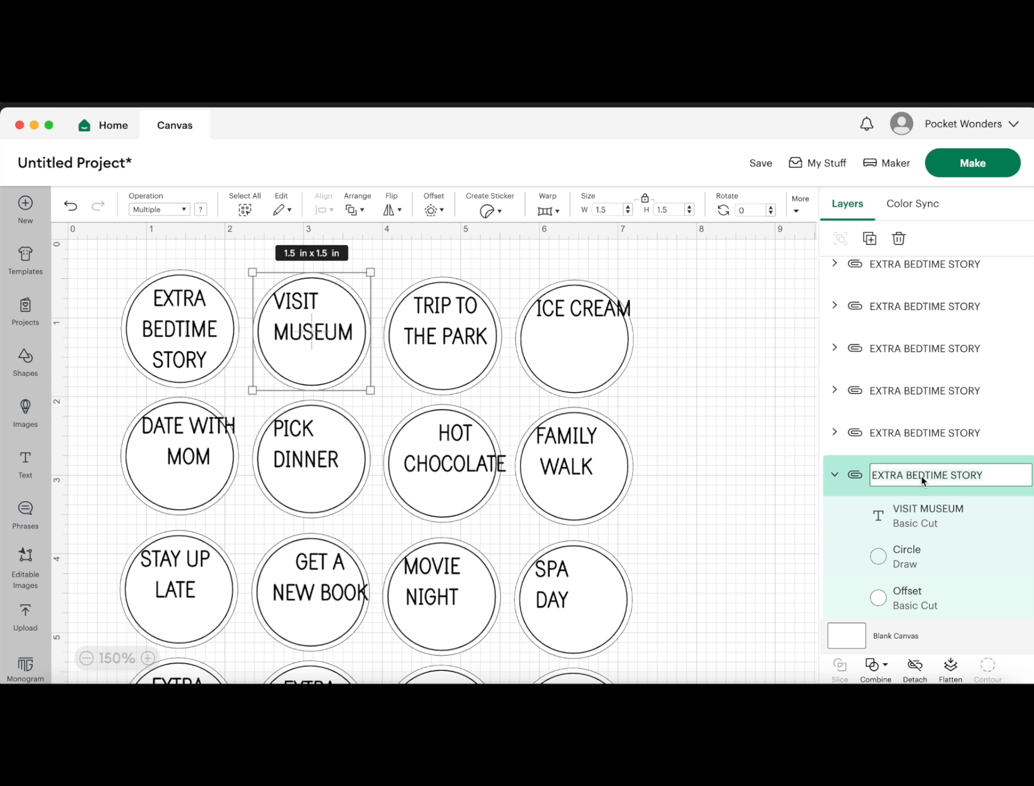
type("VISIT MUSEUM")
left_click(769, 507)
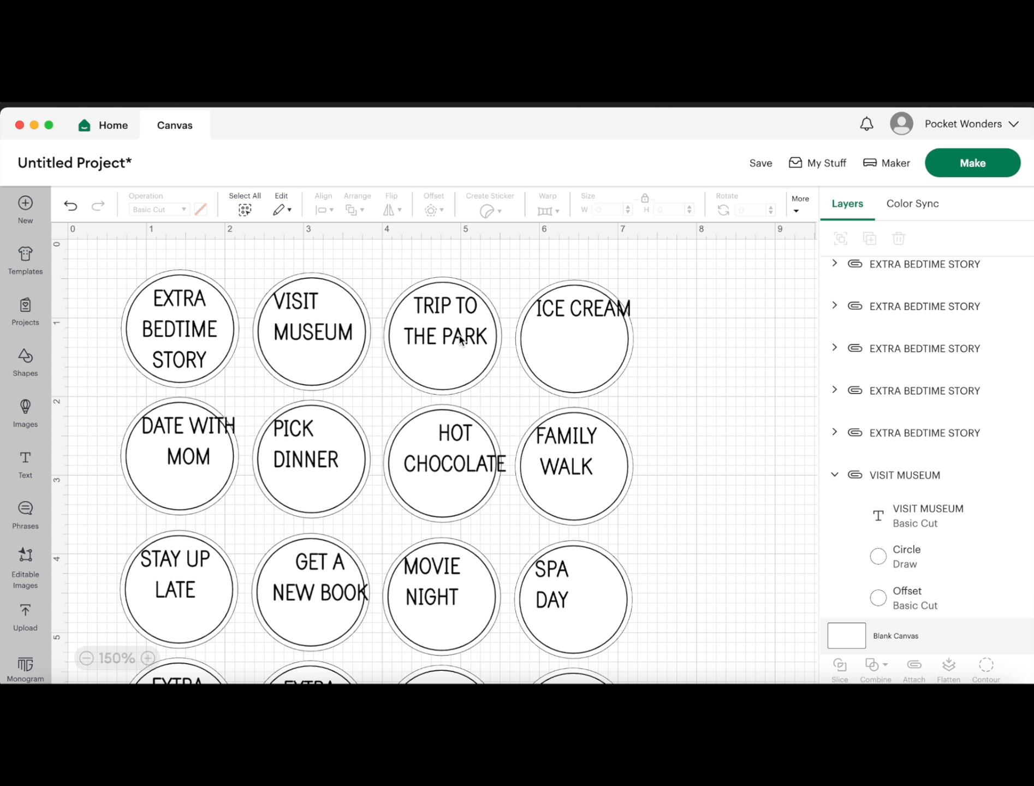
left_click(834, 474)
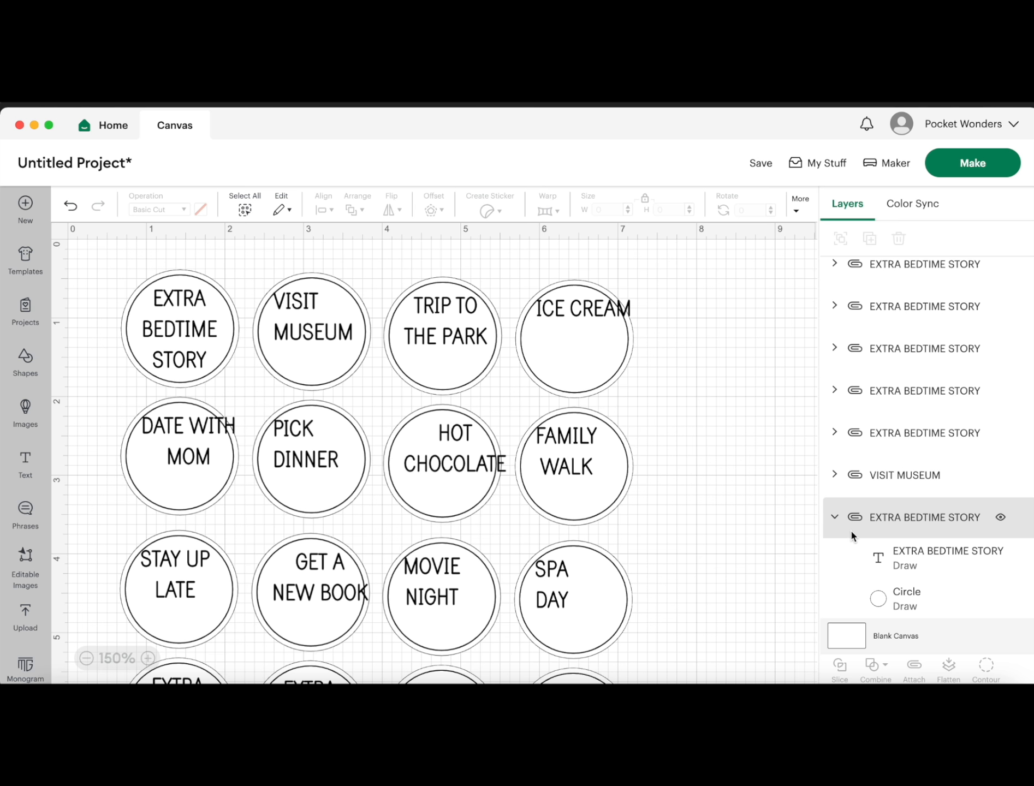
left_click(834, 517)
Step: Rename the layer groups of the first row's last two tokens "TRIP TO THE PARK" and "ICE CREAM"
left_click(404, 355)
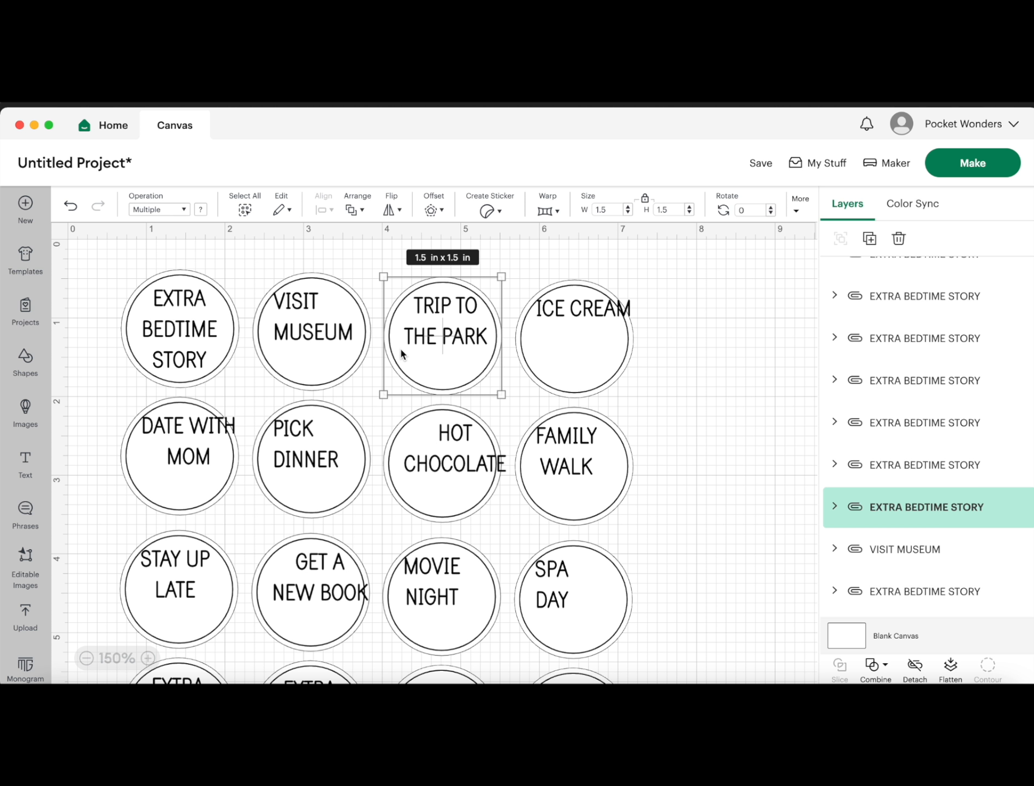
double_click(906, 506)
type("TRIP TO THE PARK")
double_click(890, 465)
type("ICE CREAM")
Step: Rename the layer groups of the second row's first two tokens "DATE WITH MOM" and "PICK DINNER"
double_click(188, 439)
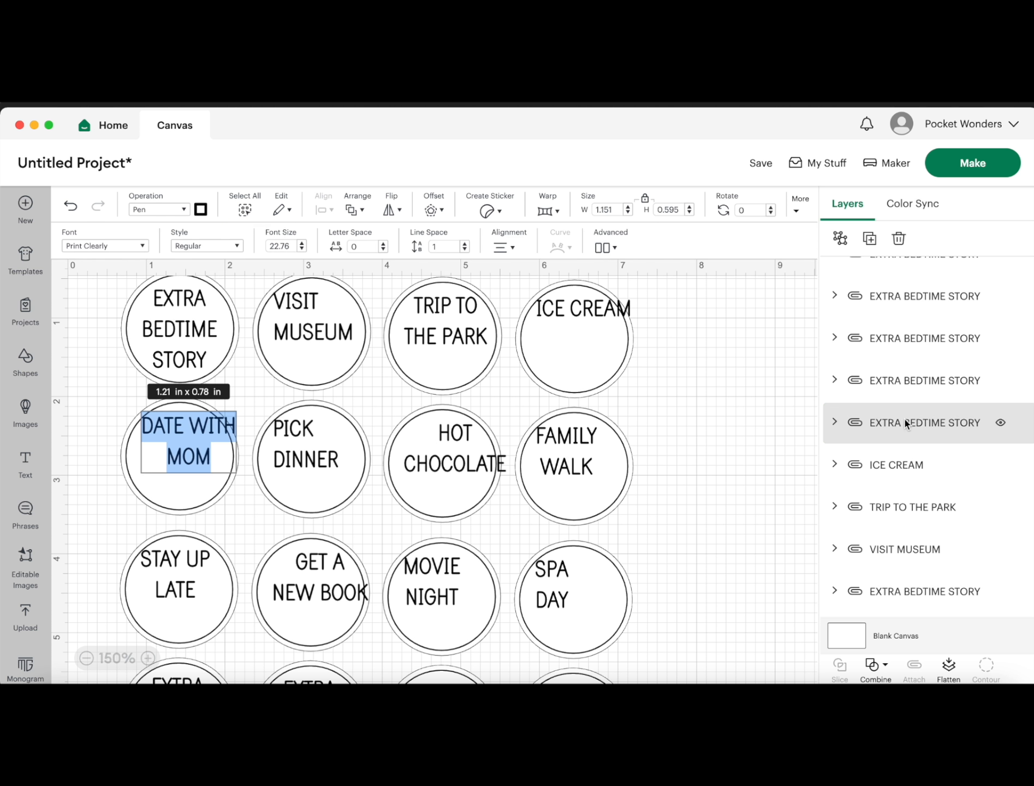
left_click(195, 501)
double_click(901, 422)
type("DATE WITH MOM")
left_click(328, 493)
double_click(904, 383)
type("PICK DINNER")
left_click(703, 424)
Step: Rename the layer groups of the second row's last two tokens "HOT CHOCOLATE" and "FAMILY WALK"
left_click(450, 480)
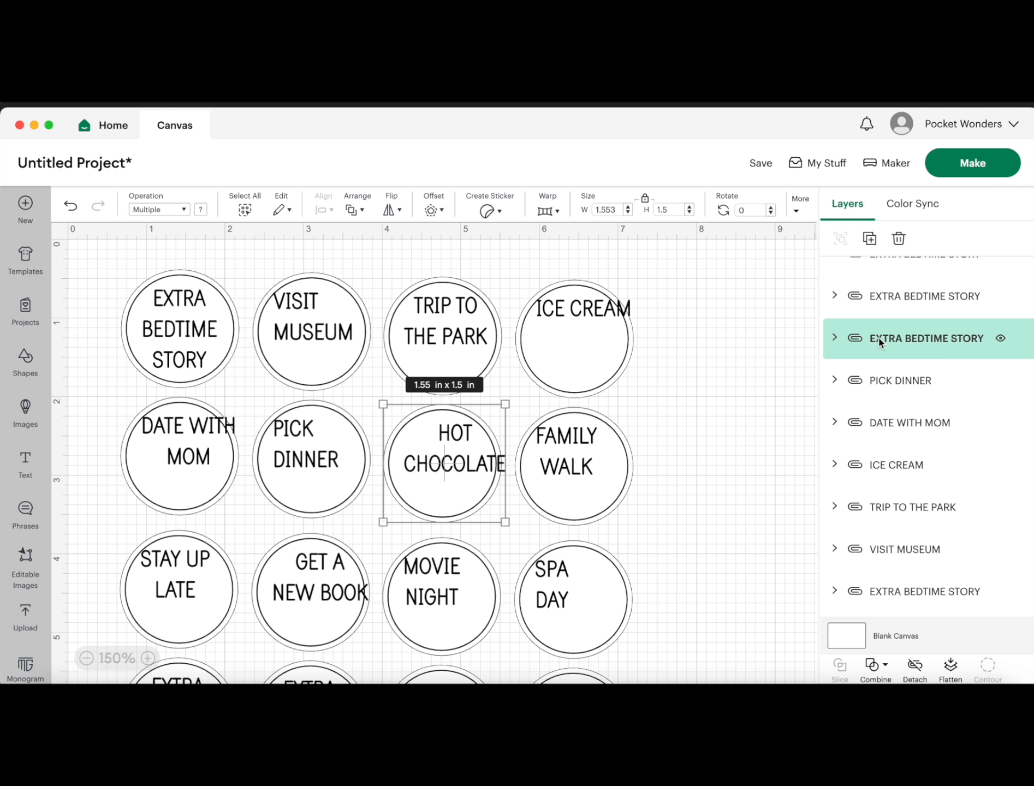
double_click(880, 342)
type("HOT CHOCOLATE")
left_click(558, 469)
double_click(892, 298)
type("FAMILY WALK")
Step: Rename the third-row tokens' layer groups "STAY UP LATE", "GET A NEW BOOK", "MOVIE NIGHT" and "SPA DAY"
left_click(311, 592)
double_click(895, 276)
type("GET A NEW BOOK")
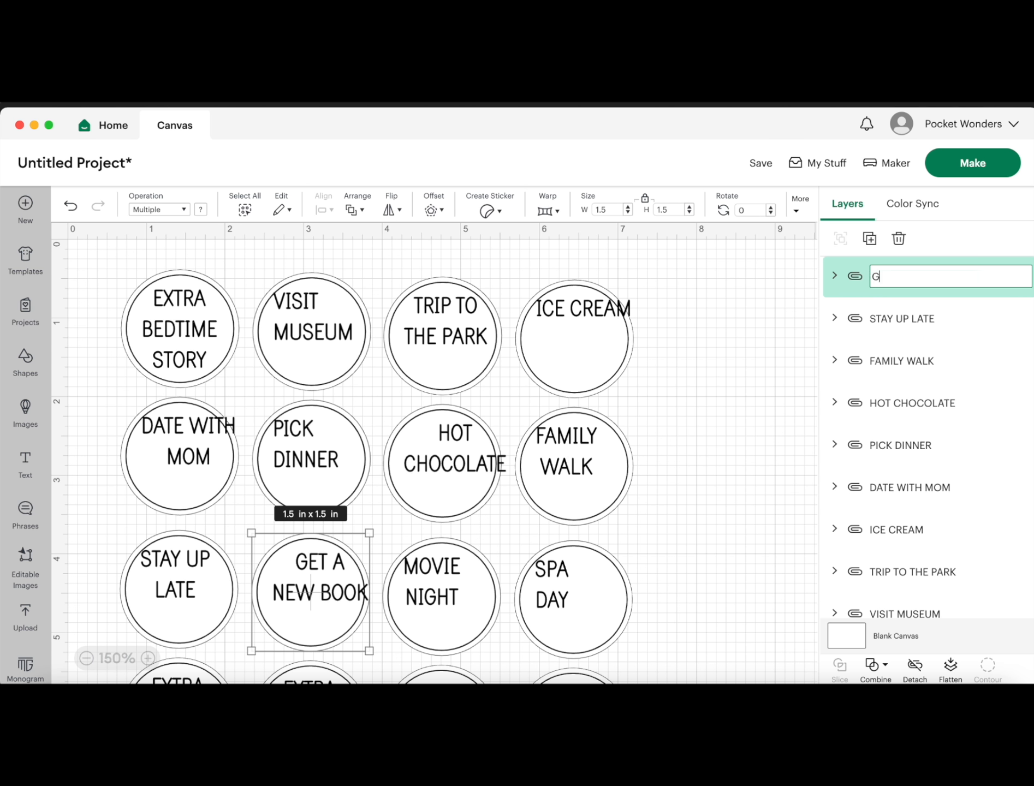
left_click(442, 597)
double_click(891, 274)
type("MOVIE NIGHT")
left_click(573, 599)
double_click(902, 279)
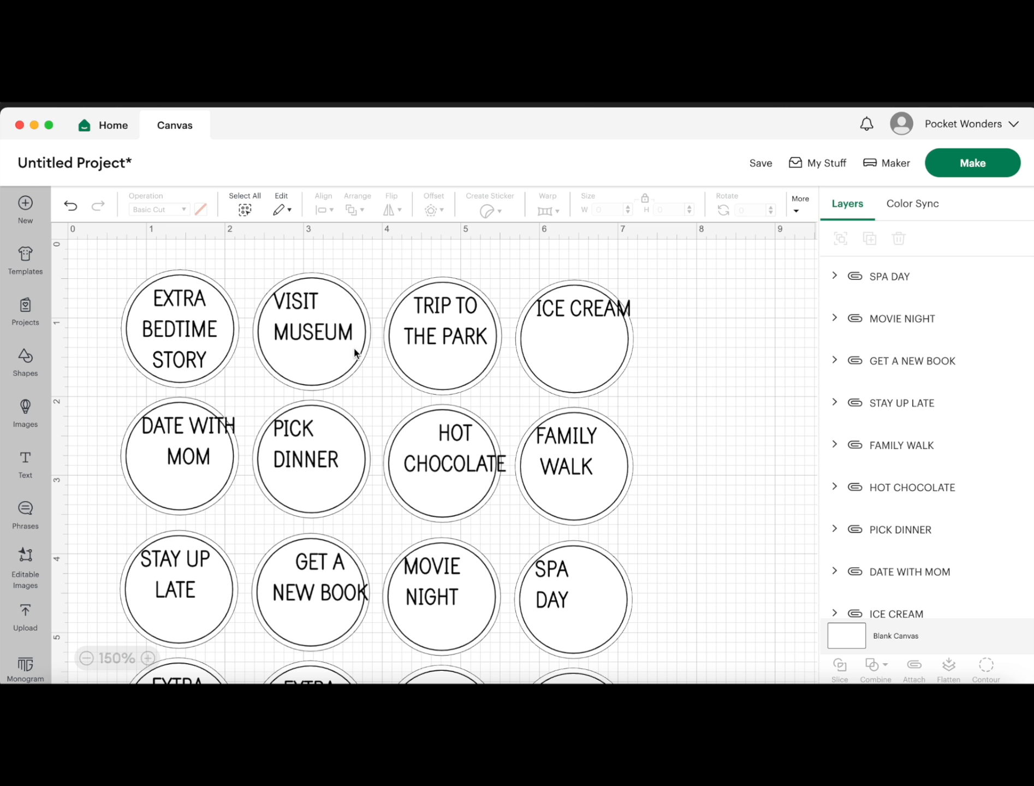
Step: Center the VISIT MUSEUM token's text, circle and offset on each other horizontally and vertically
left_click(323, 353)
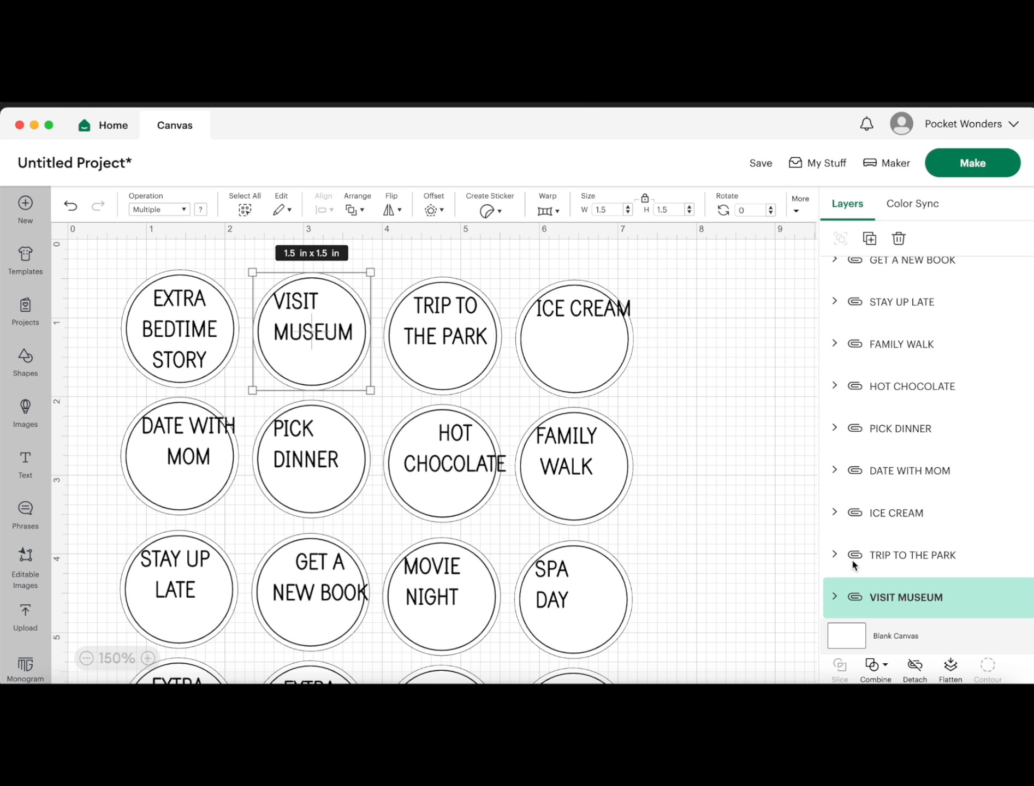
left_click(834, 597)
scroll(926, 565, "down", 3)
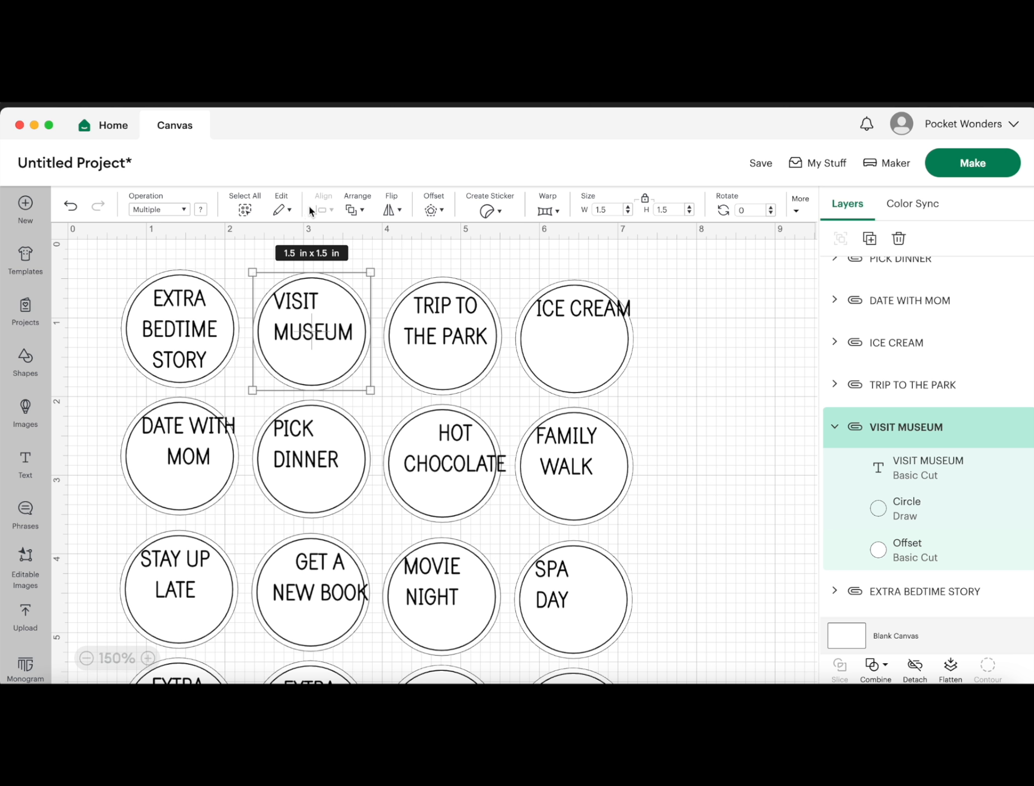
left_click(696, 427)
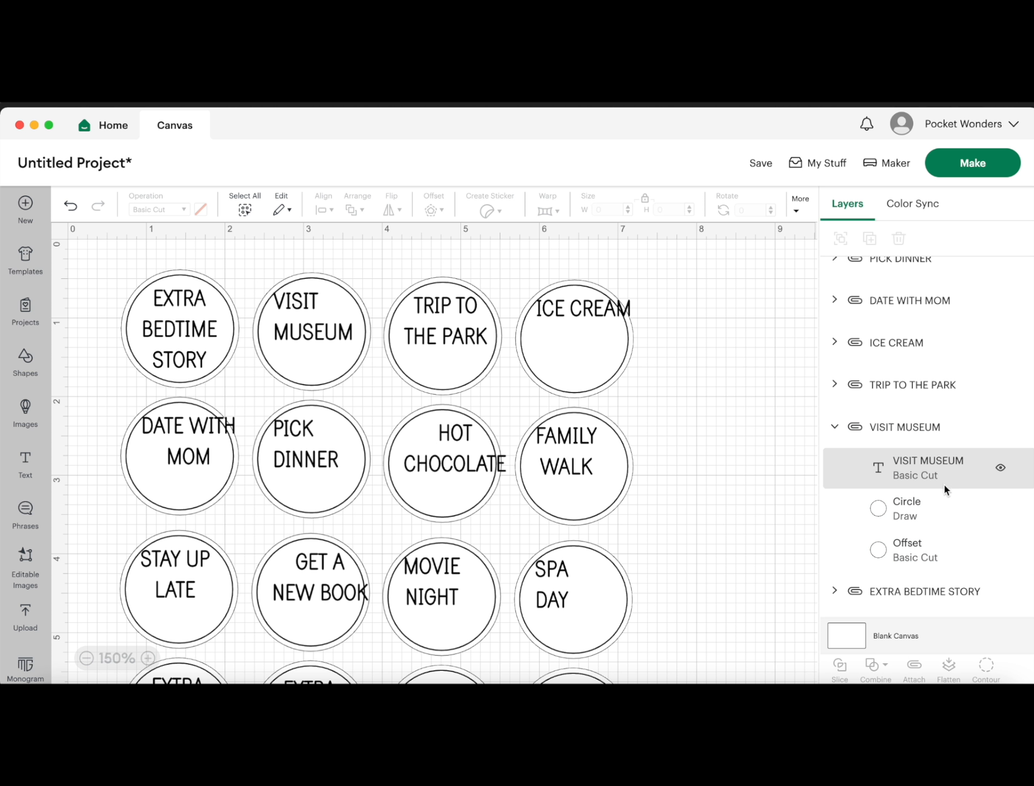
left_click(930, 476)
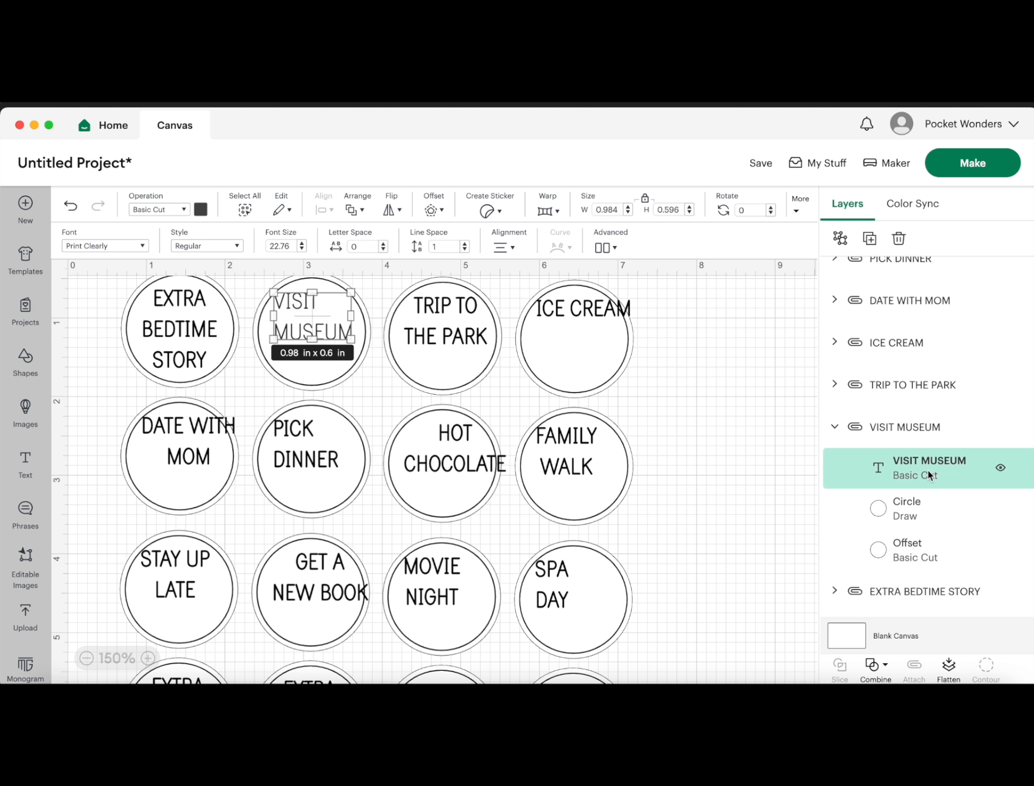
left_click(918, 513, "shift")
left_click(904, 546, "shift")
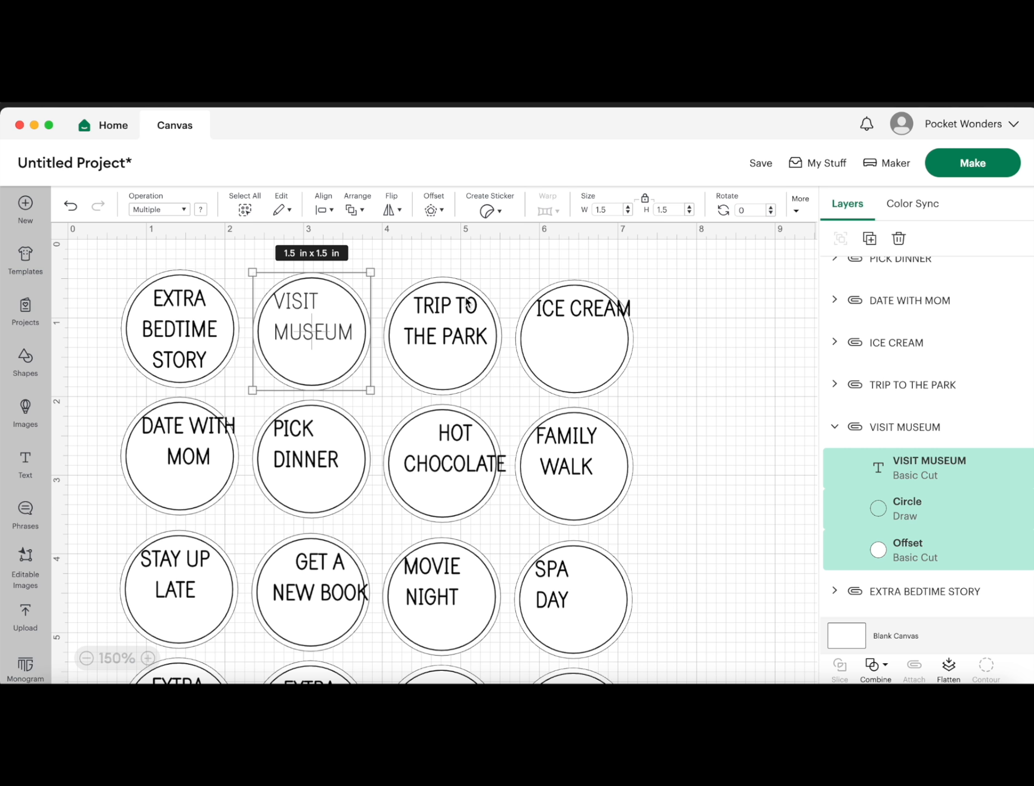
left_click(329, 212)
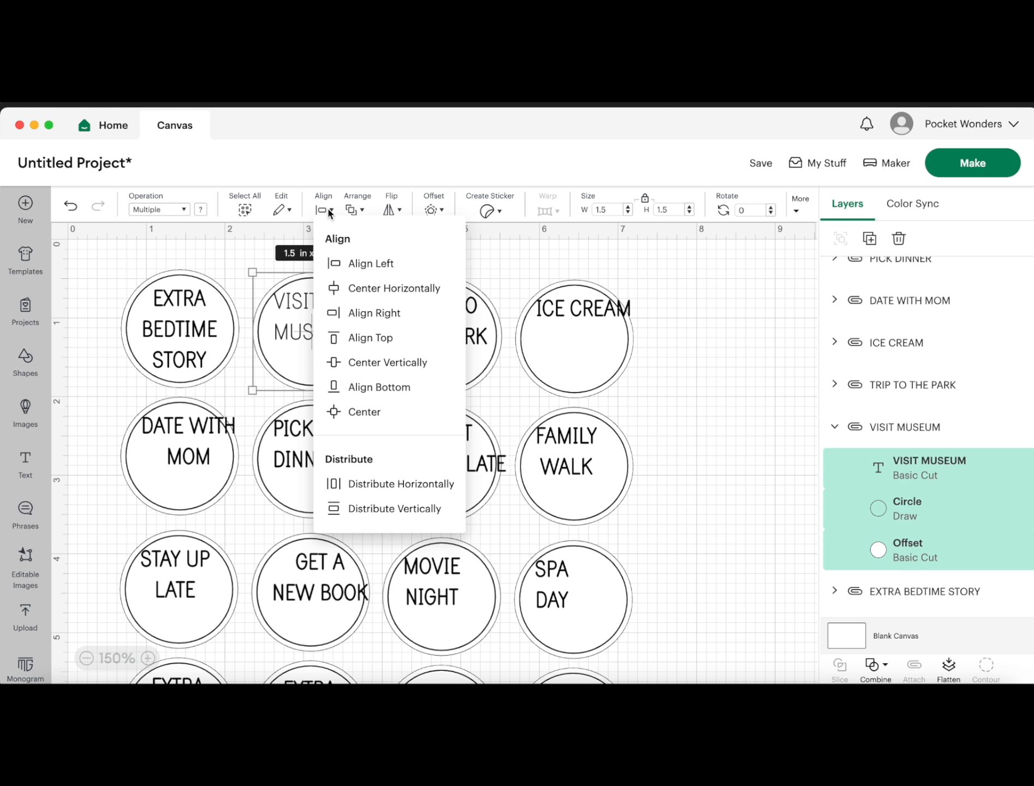
left_click(326, 209)
left_click(326, 209)
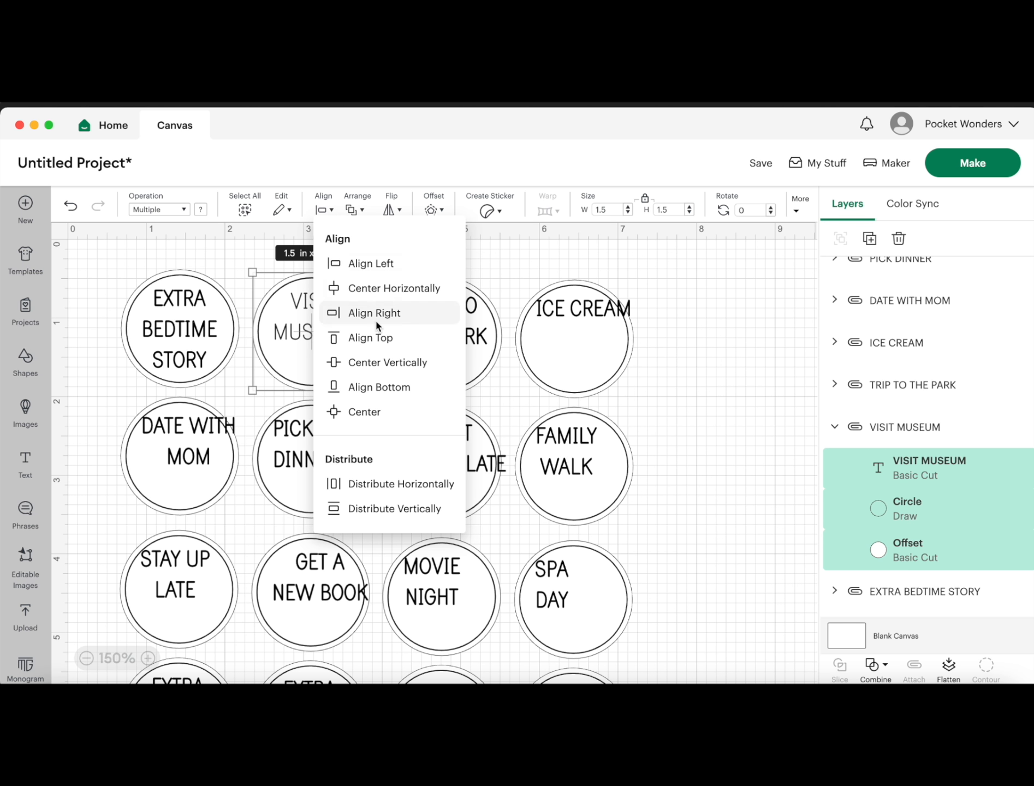
left_click(370, 364)
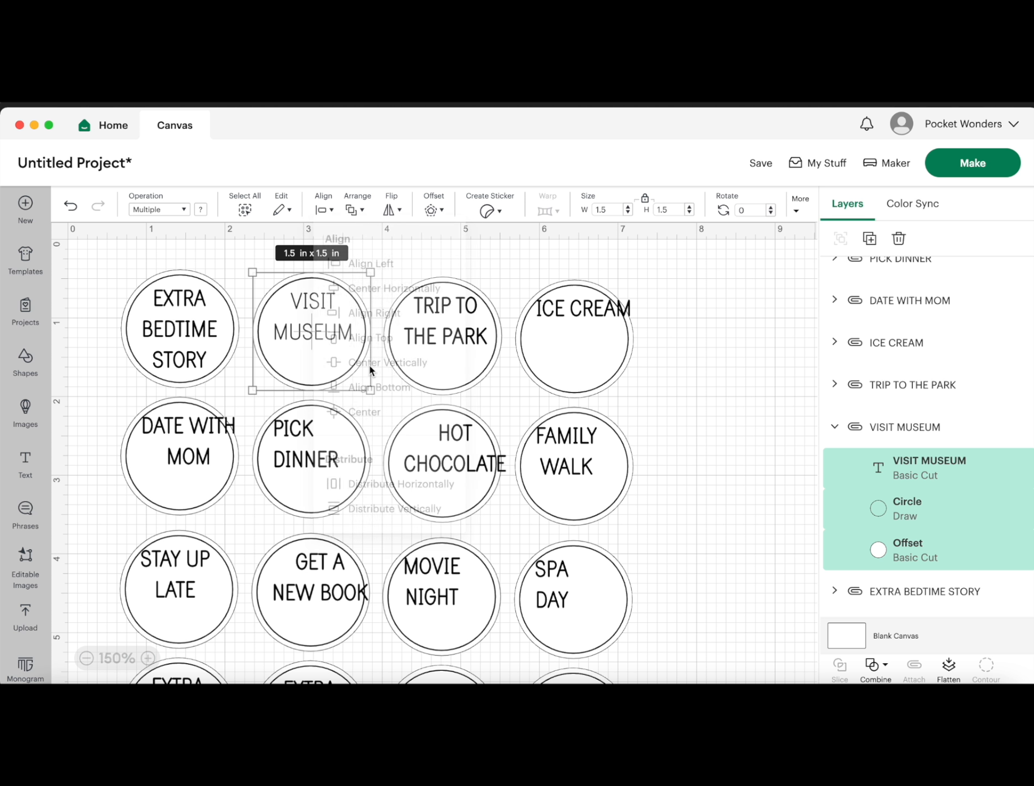
left_click(716, 422)
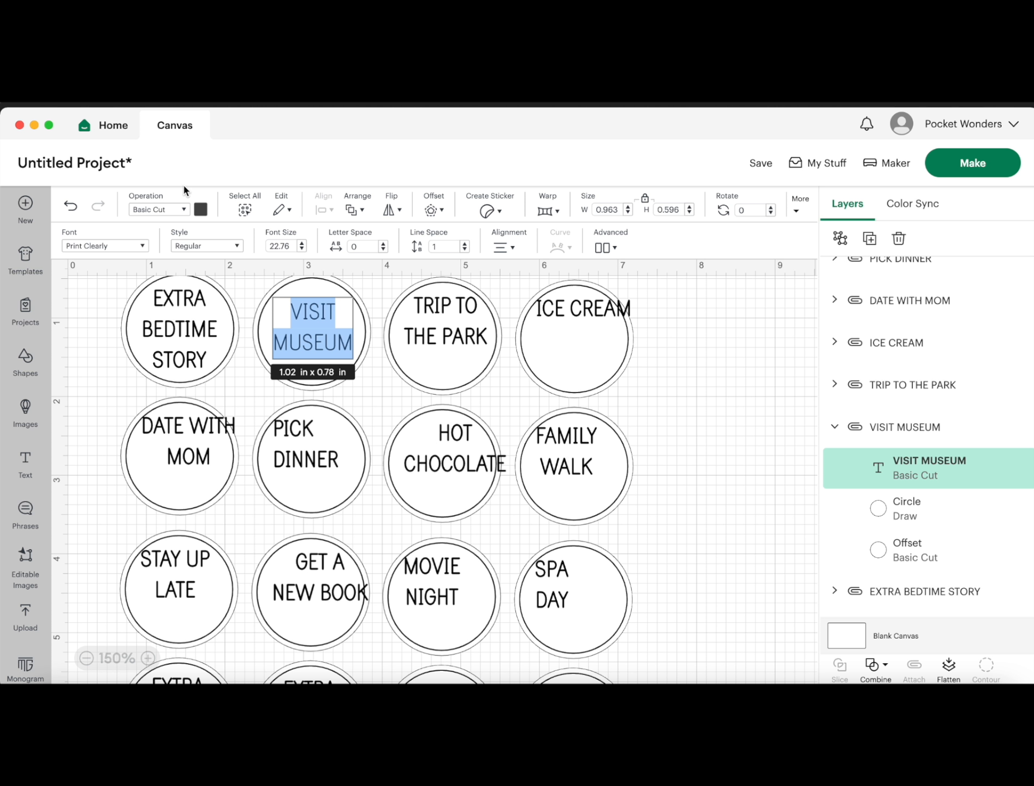
Step: Set the VISIT MUSEUM text's operation to Pen
left_click(183, 210)
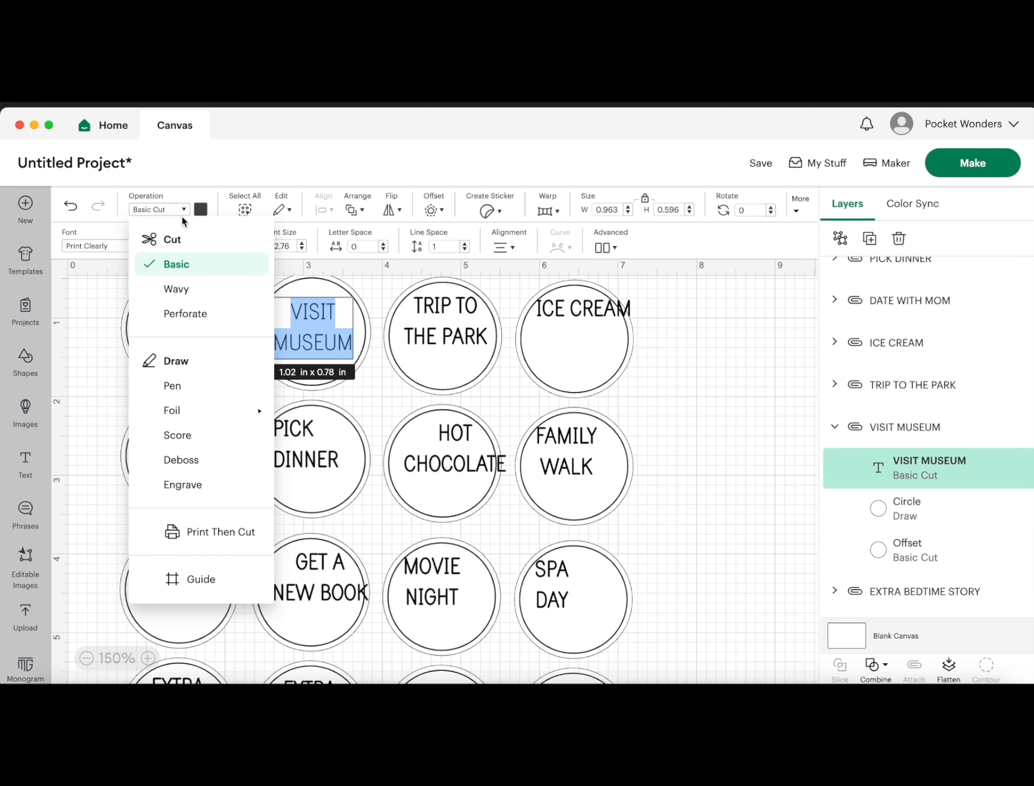
left_click(186, 391)
left_click(769, 449)
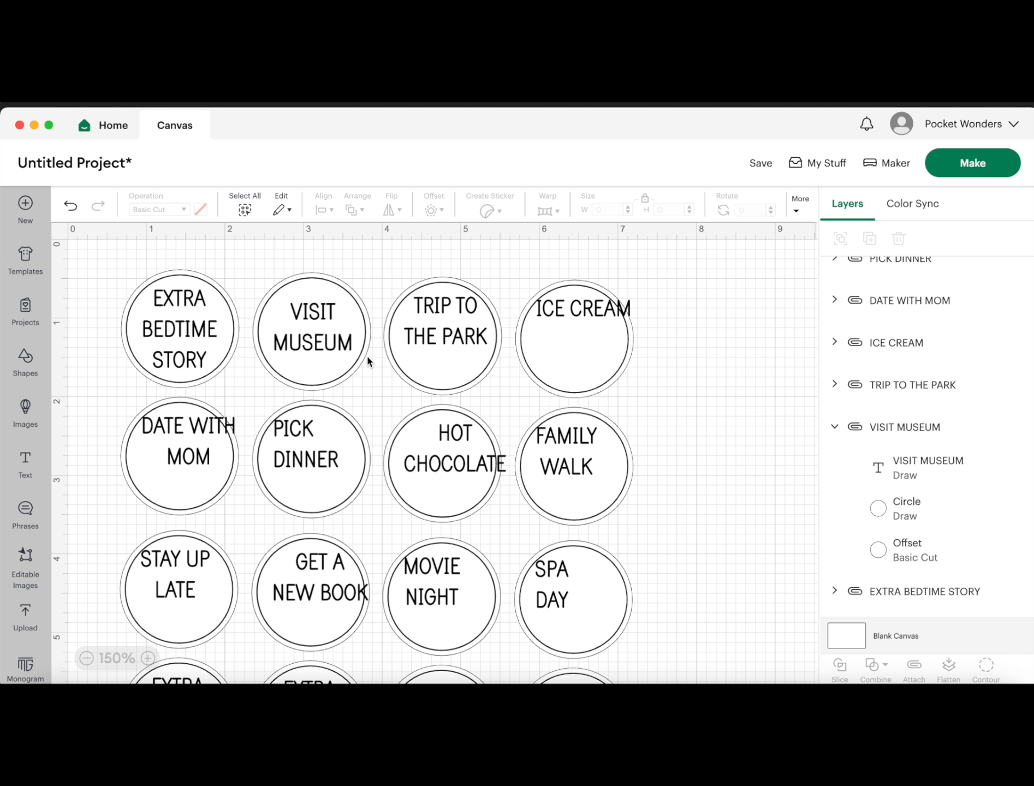
Step: Check the operations of the EXTRA BEDTIME STORY token's layers and collapse the open layer groups
left_click(180, 332)
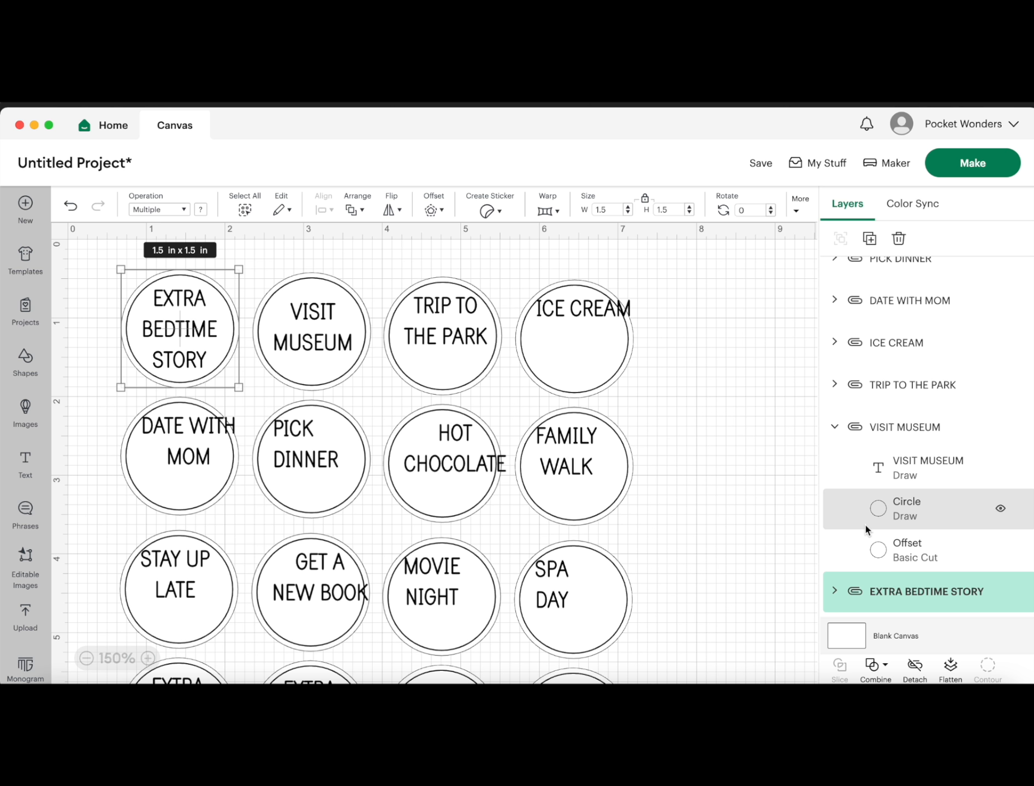
left_click(834, 591)
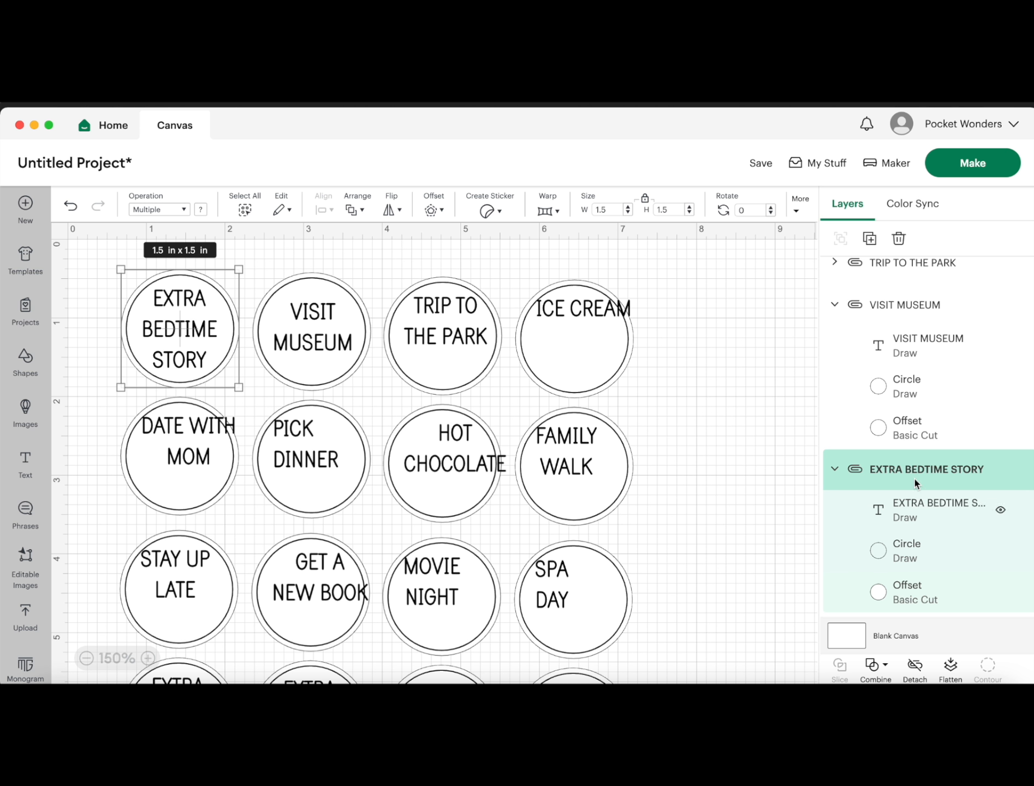
left_click(838, 468)
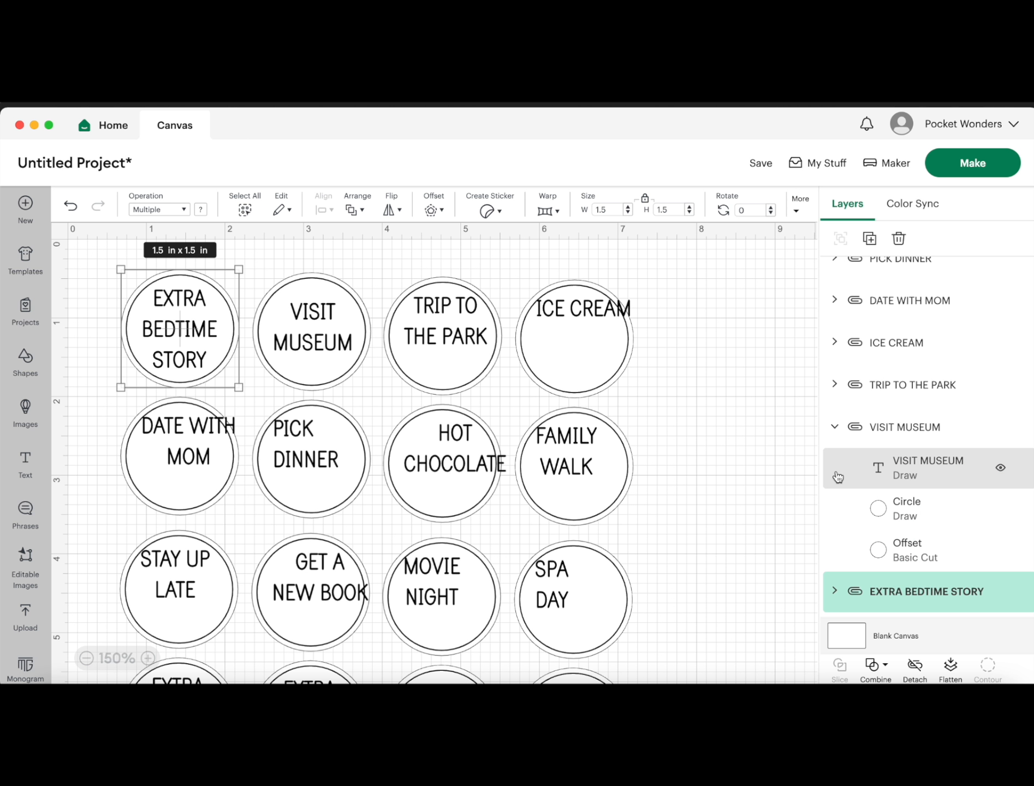
left_click(833, 428)
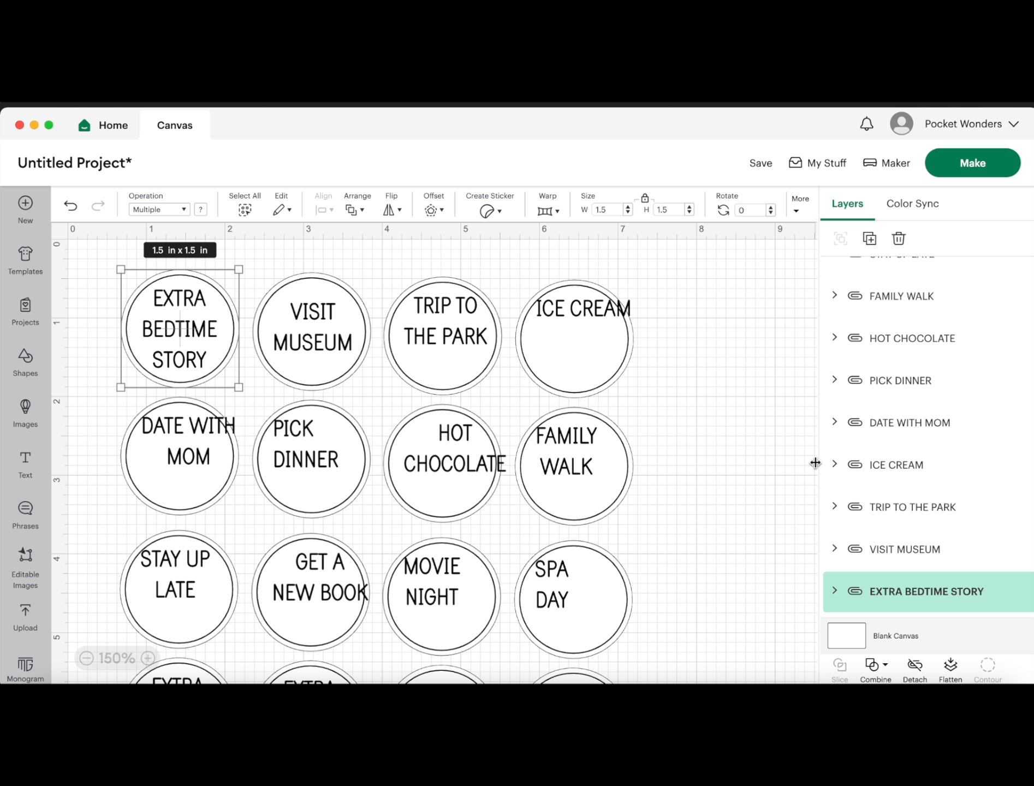
left_click(742, 485)
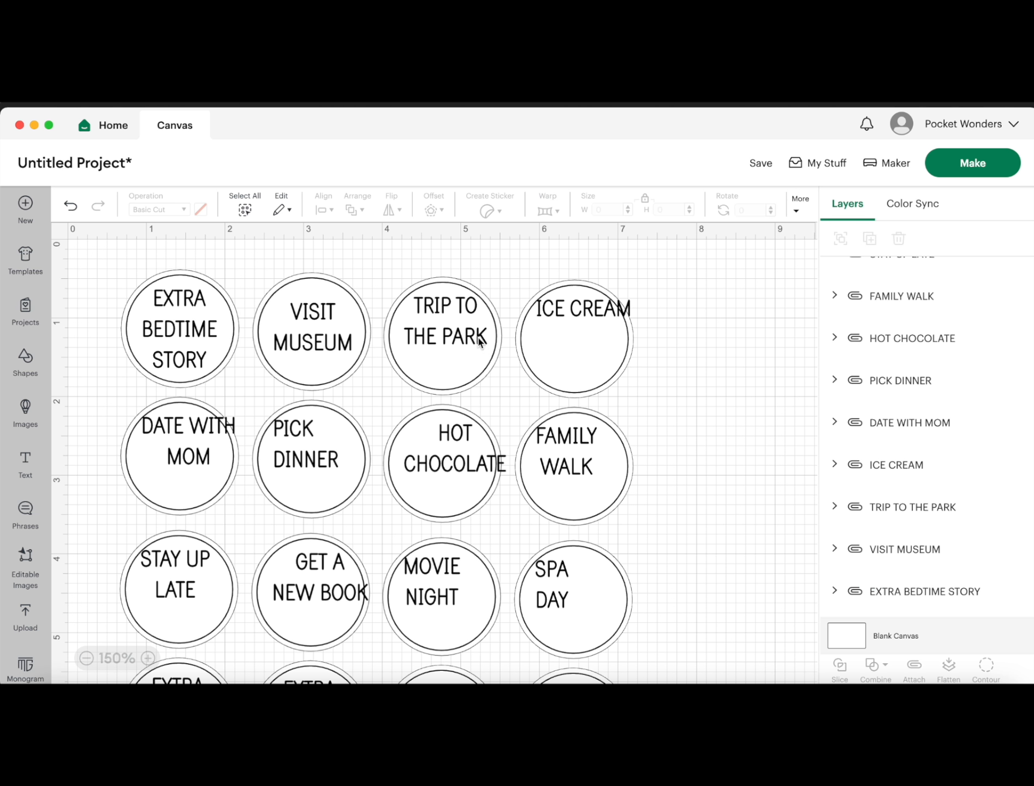
Step: Center the TRIP TO THE PARK token's text, circle and offset on each other
left_click(446, 342)
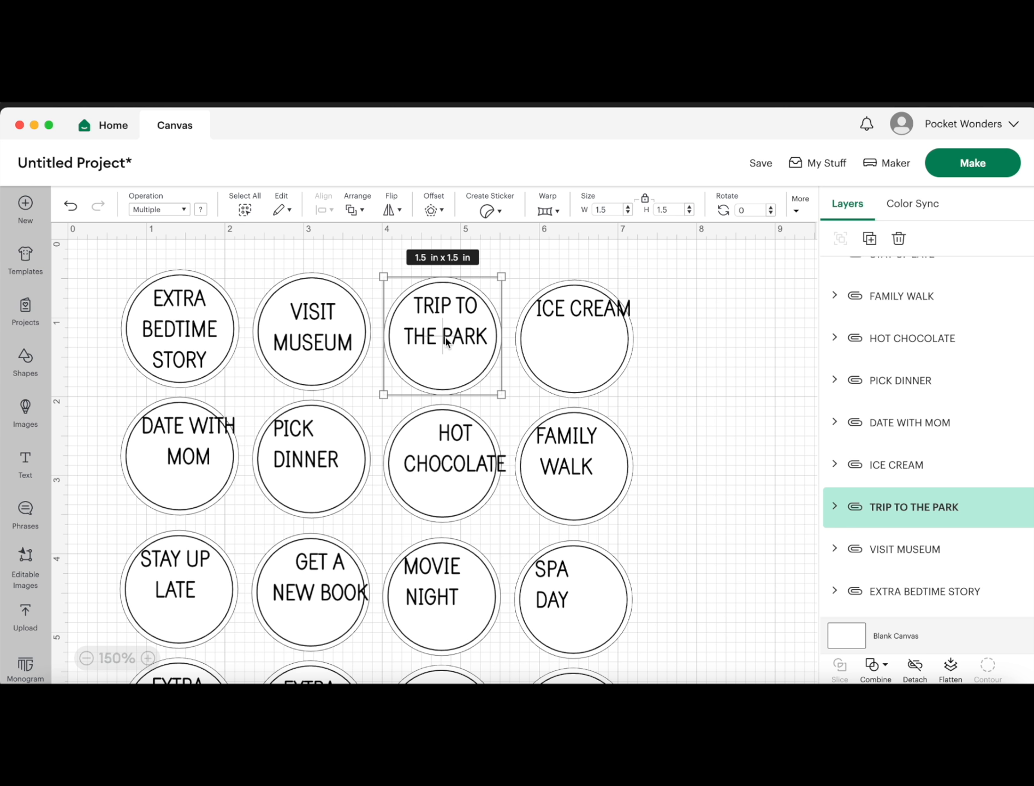
left_click(835, 508)
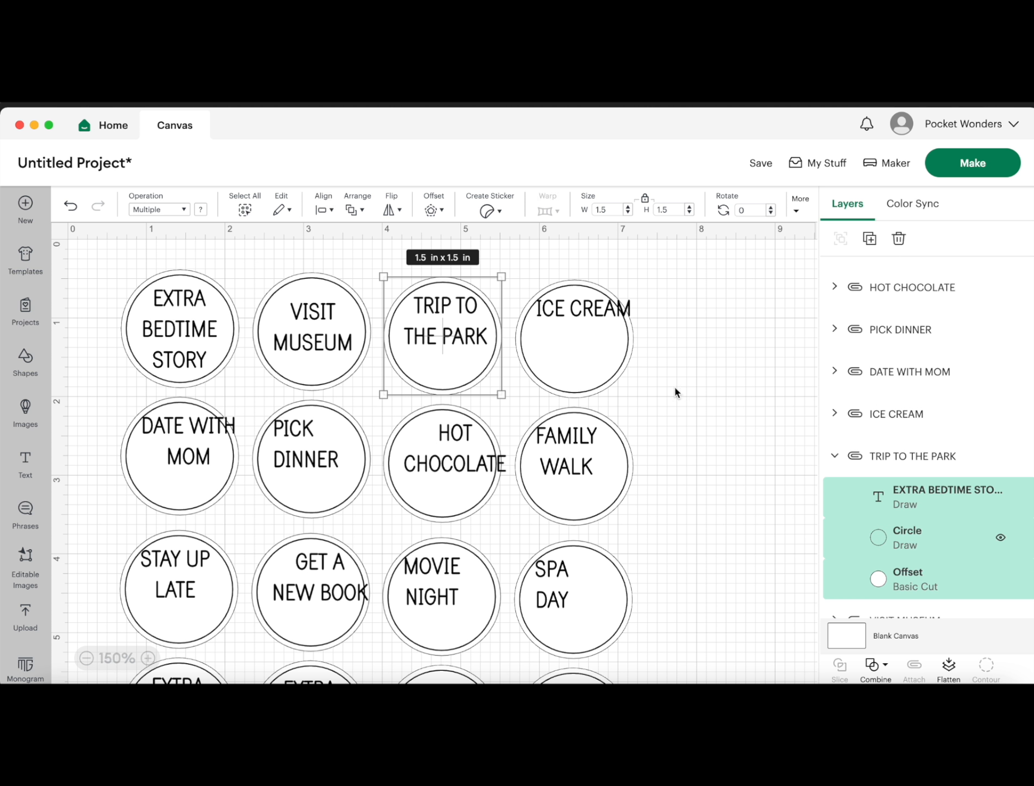
left_click(325, 210)
left_click(356, 363)
Step: Vertically center the ICE CREAM token's text within its offset
left_click(834, 414)
left_click(918, 454)
left_click(915, 536, "shift")
left_click(326, 210)
left_click(356, 362)
left_click(687, 402)
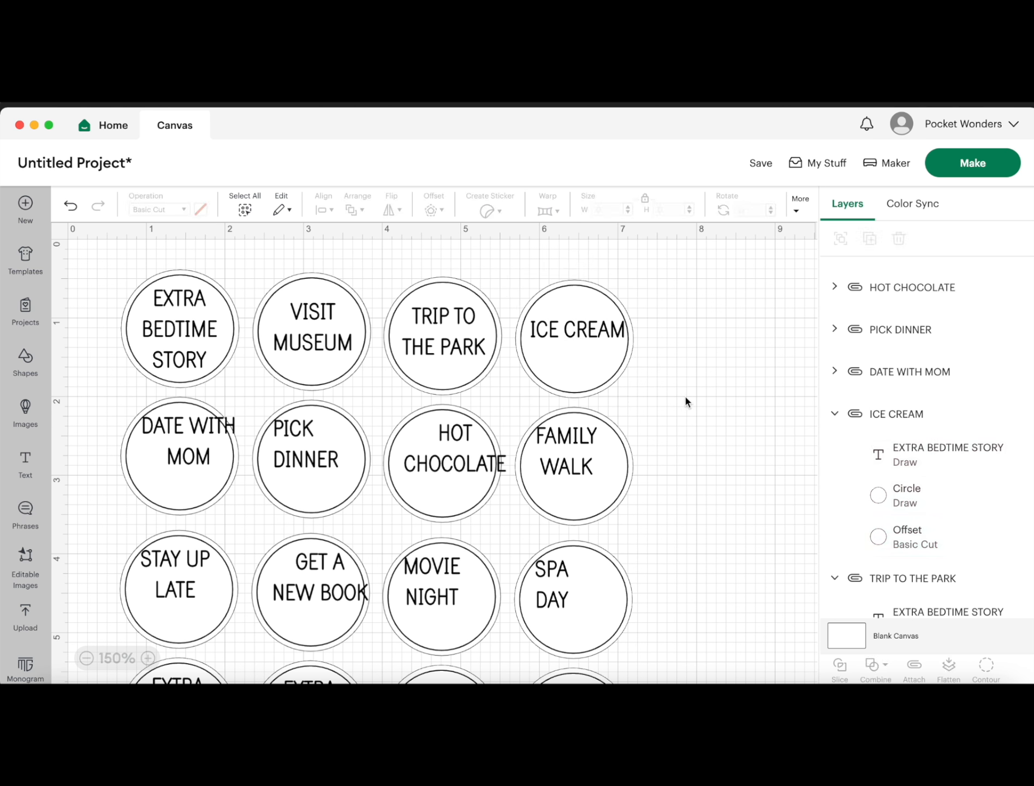
left_click(918, 454)
left_click(915, 536, "shift")
left_click(326, 210)
left_click(355, 363)
Step: Center the ICE CREAM token's text, circle and offset on each other
left_click(918, 454)
left_click(906, 495, "shift")
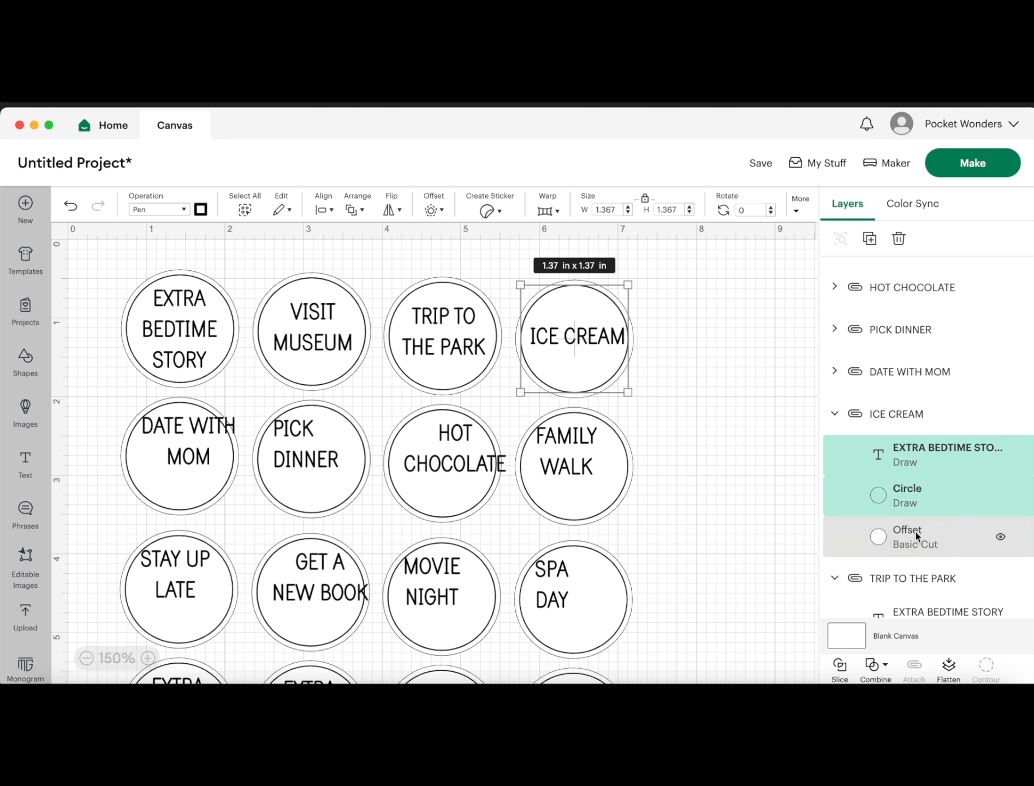
left_click(916, 537, "shift")
left_click(325, 210)
left_click(356, 363)
Step: Center the DATE WITH MOM token's text, circle and offset on each other
left_click(834, 372)
left_click(918, 412)
left_click(906, 453, "shift")
left_click(908, 494, "shift")
left_click(326, 210)
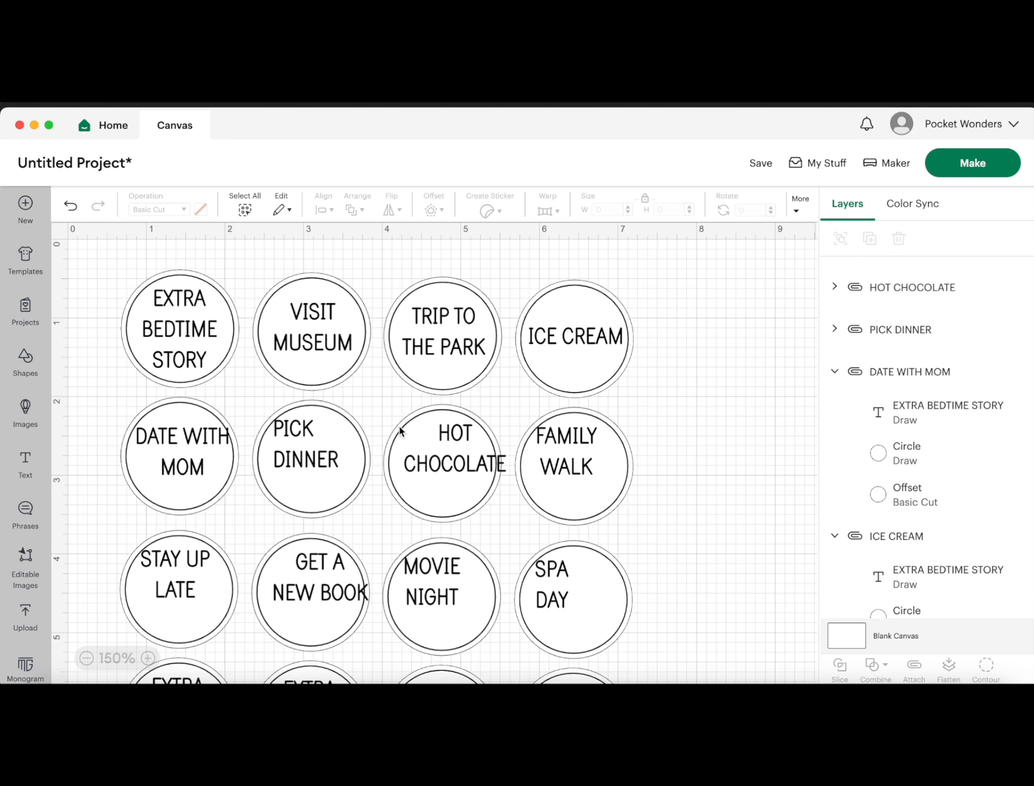
left_click(918, 412)
left_click(906, 453, "shift")
left_click(911, 496, "shift")
left_click(325, 210)
left_click(356, 413)
left_click(670, 397)
Step: Vertically center the DATE WITH MOM text in its drawn circle
left_click(918, 413)
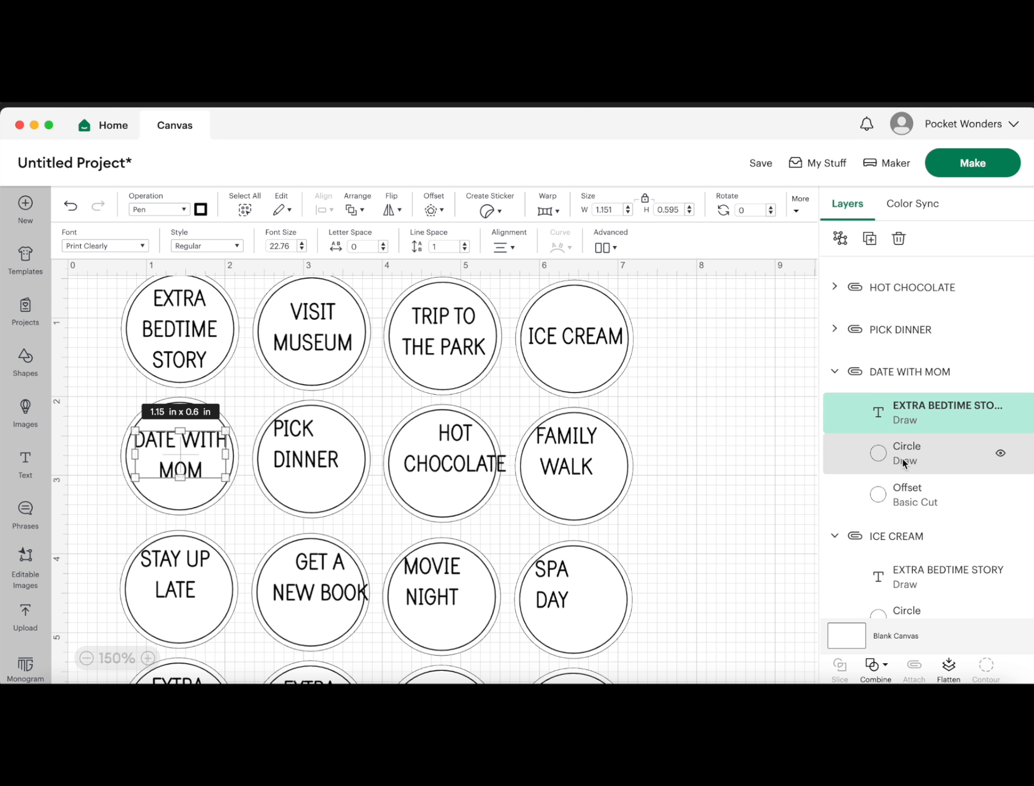
left_click(903, 459, "shift")
left_click(325, 211)
left_click(355, 362)
Step: Center the PICK DINNER token's text, circle and offset on each other
left_click(834, 330)
left_click(918, 370)
left_click(906, 411, "shift")
left_click(908, 453, "shift")
left_click(325, 210)
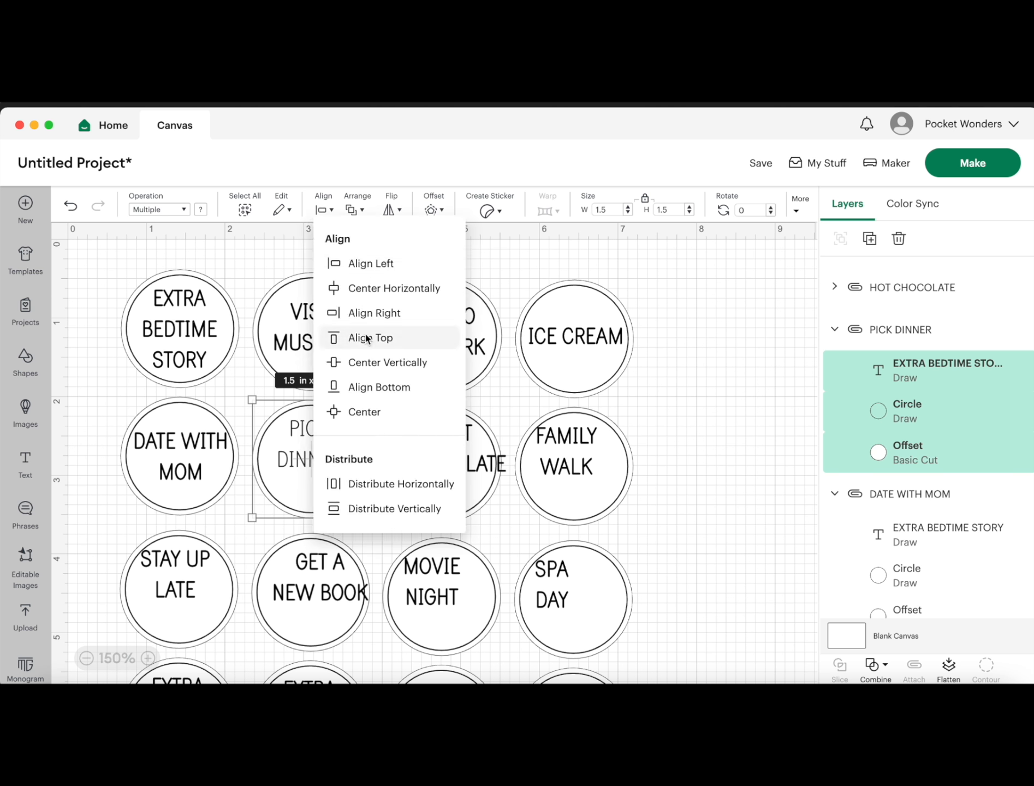
left_click(367, 362)
Step: Reapply the Pen operation to the PICK DINNER and DATE WITH MOM texts, switching PICK DINNER to Basic Cut first
left_click(918, 370)
left_click(159, 209)
left_click(176, 264)
left_click(160, 209)
left_click(172, 386)
left_click(910, 452)
left_click(159, 209)
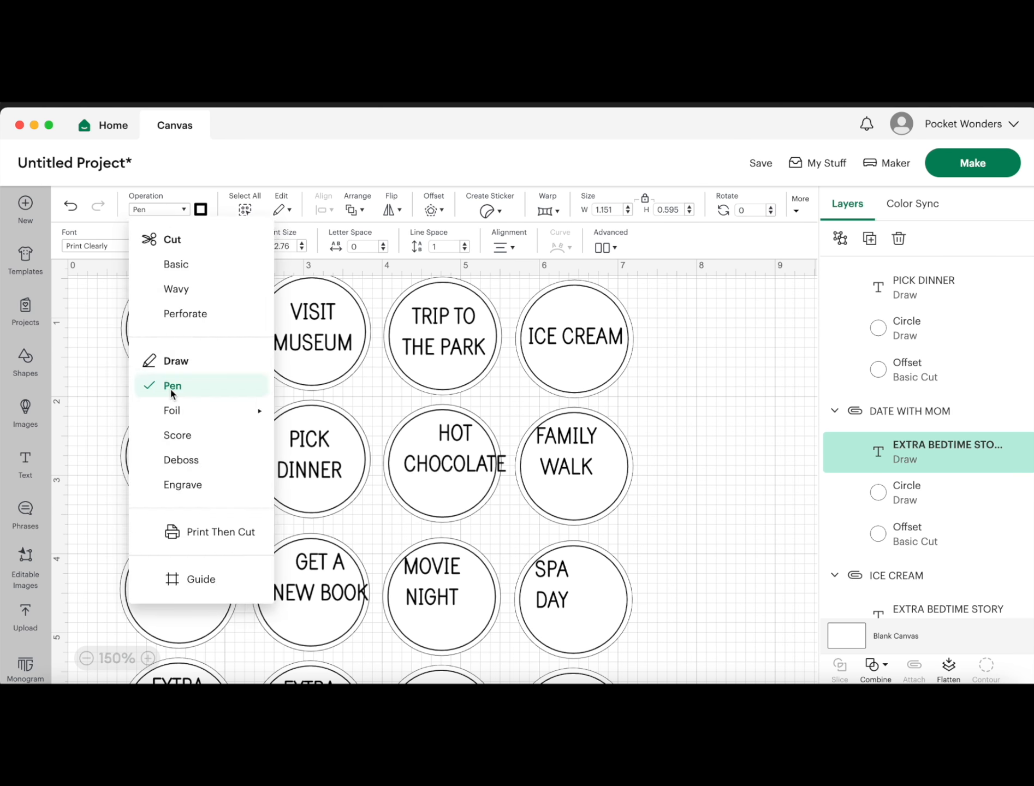
left_click(172, 391)
Step: Reapply the Pen operation to the ICE CREAM and TRIP TO THE PARK texts
double_click(584, 328)
left_click(160, 210)
left_click(172, 386)
double_click(443, 321)
left_click(159, 210)
left_click(173, 386)
Step: Collapse the finished layer groups and center the HOT CHOCOLATE token's text, circle and offset on each other
left_click(833, 390)
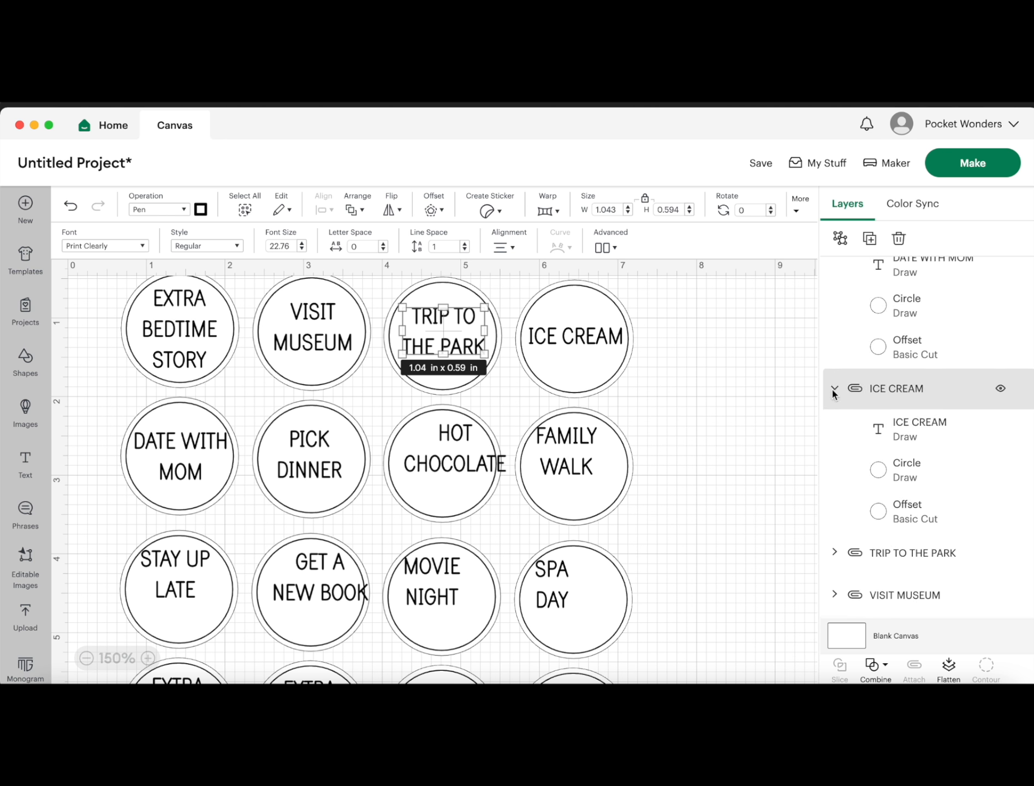
left_click(834, 390)
left_click(834, 378)
left_click(834, 337)
left_click(914, 379)
left_click(908, 420, "shift")
left_click(908, 461, "shift")
left_click(325, 210)
left_click(355, 411)
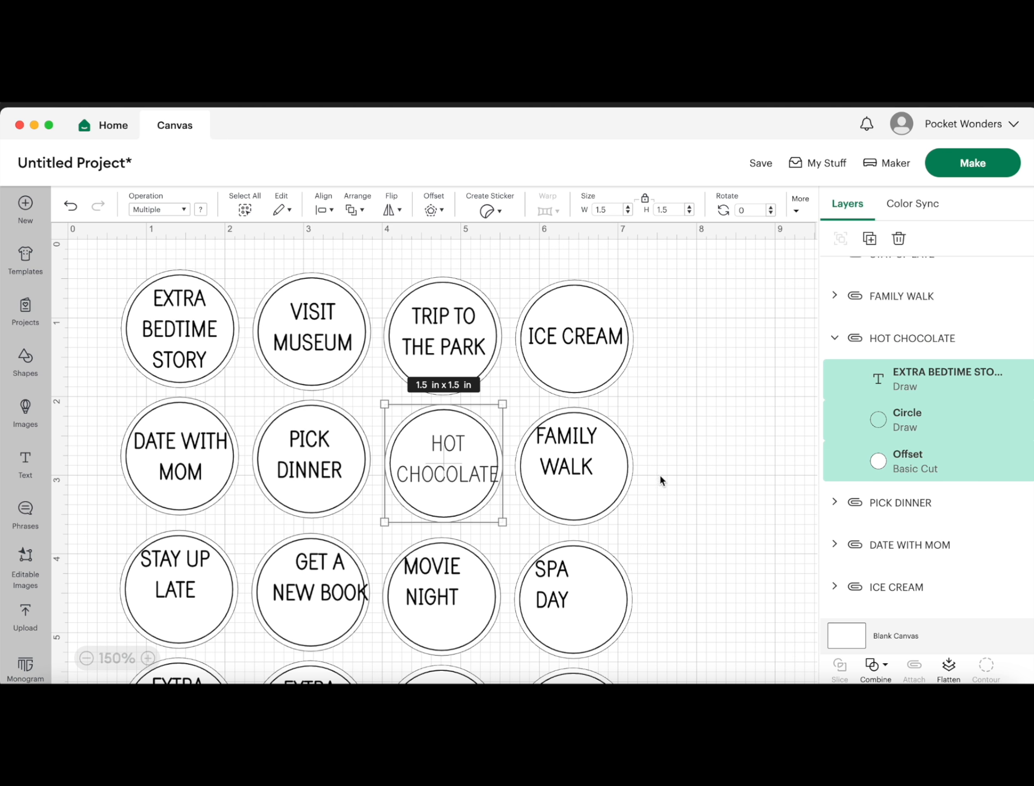
Step: Set the HOT CHOCOLATE text's operation to Pen
left_click(914, 378)
left_click(159, 209)
left_click(172, 386)
Step: Center the HOT CHOCOLATE text on its offset again, including the drawn circle in the alignment
left_click(908, 461, "shift")
left_click(325, 210)
left_click(355, 411)
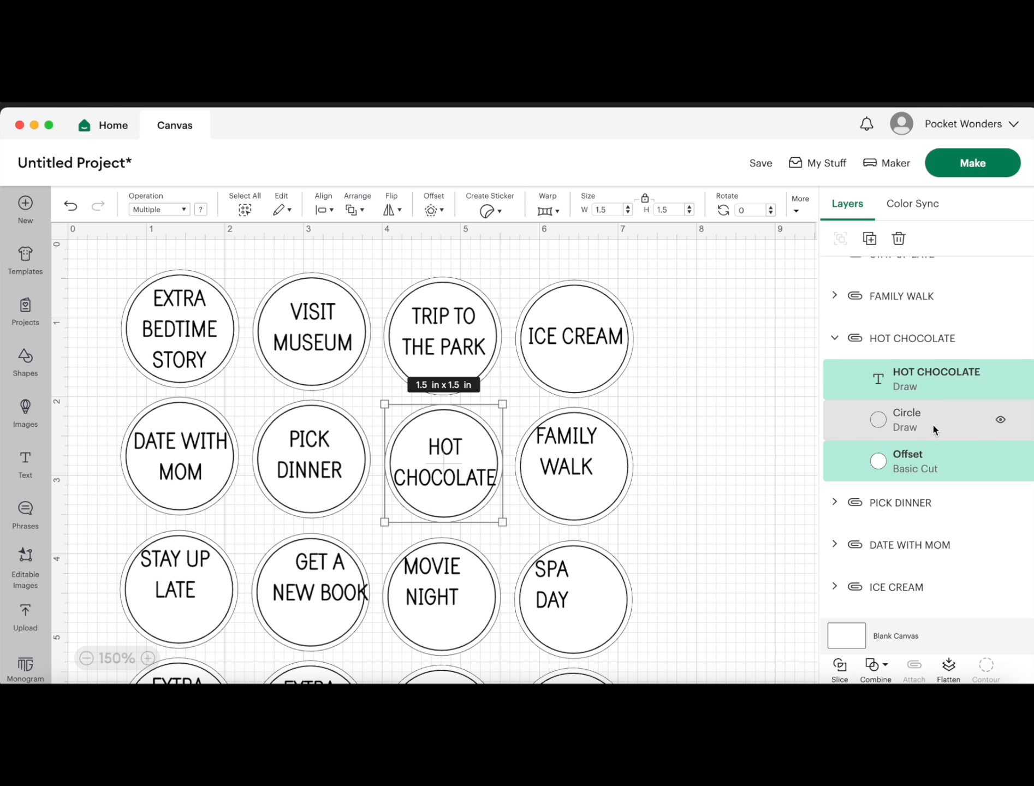
left_click(922, 423, "shift")
left_click(325, 210)
left_click(354, 412)
left_click(687, 464)
left_click(467, 484)
left_click(928, 384)
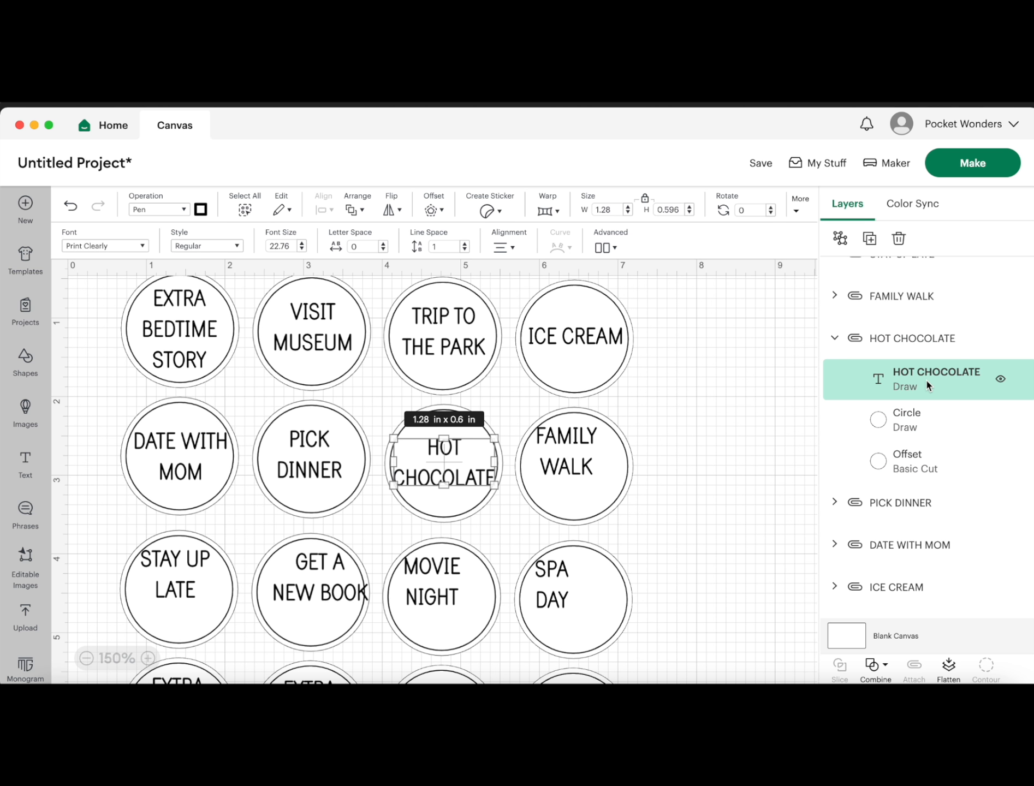
left_click(727, 512)
Step: Center the FAMILY WALK token's text, circle and offset on each other
left_click(834, 338)
left_click(834, 295)
left_click(914, 337)
left_click(908, 378, "shift")
left_click(908, 419, "shift")
left_click(325, 210)
left_click(358, 411)
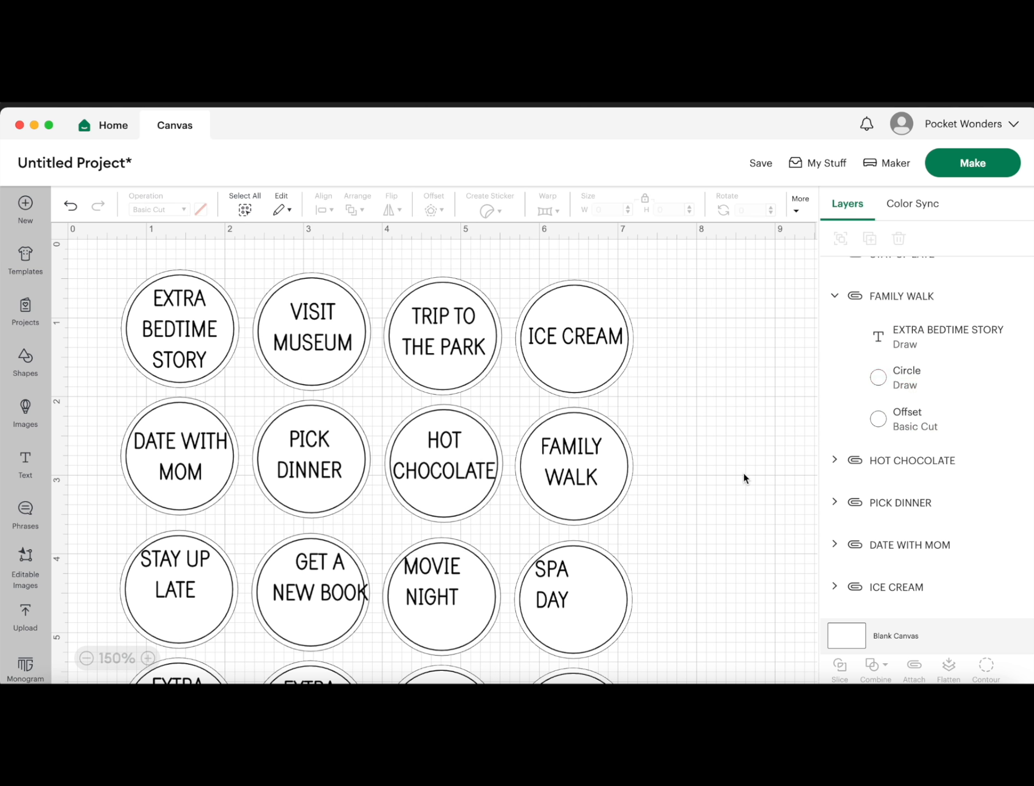
left_click(922, 336)
left_click(921, 425, "shift")
left_click(326, 210)
left_click(358, 411)
left_click(731, 480)
Step: Center the STAY UP LATE token's text, circle and offset on each other horizontally and vertically
left_click(179, 589)
left_click(834, 276)
left_click(914, 317)
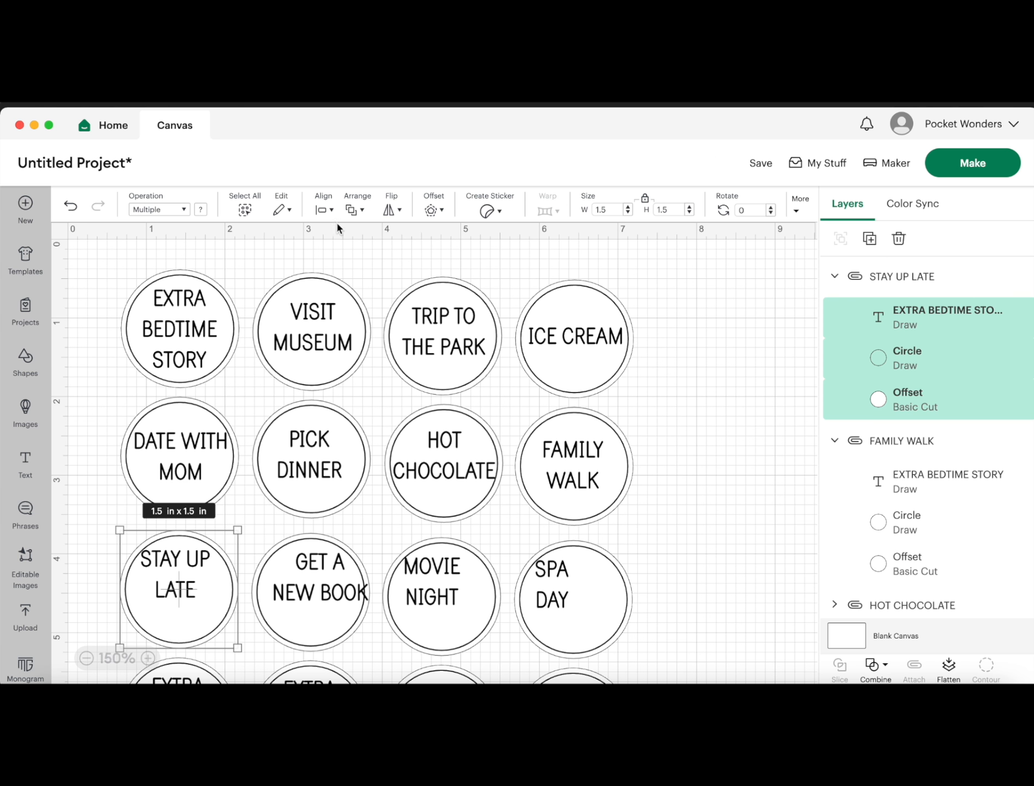
left_click(325, 210)
left_click(343, 289)
left_click(324, 210)
left_click(374, 363)
Step: Center the STAY UP LATE text within its offset alone
left_click(923, 317)
left_click(922, 399, "shift")
left_click(315, 209)
left_click(361, 364)
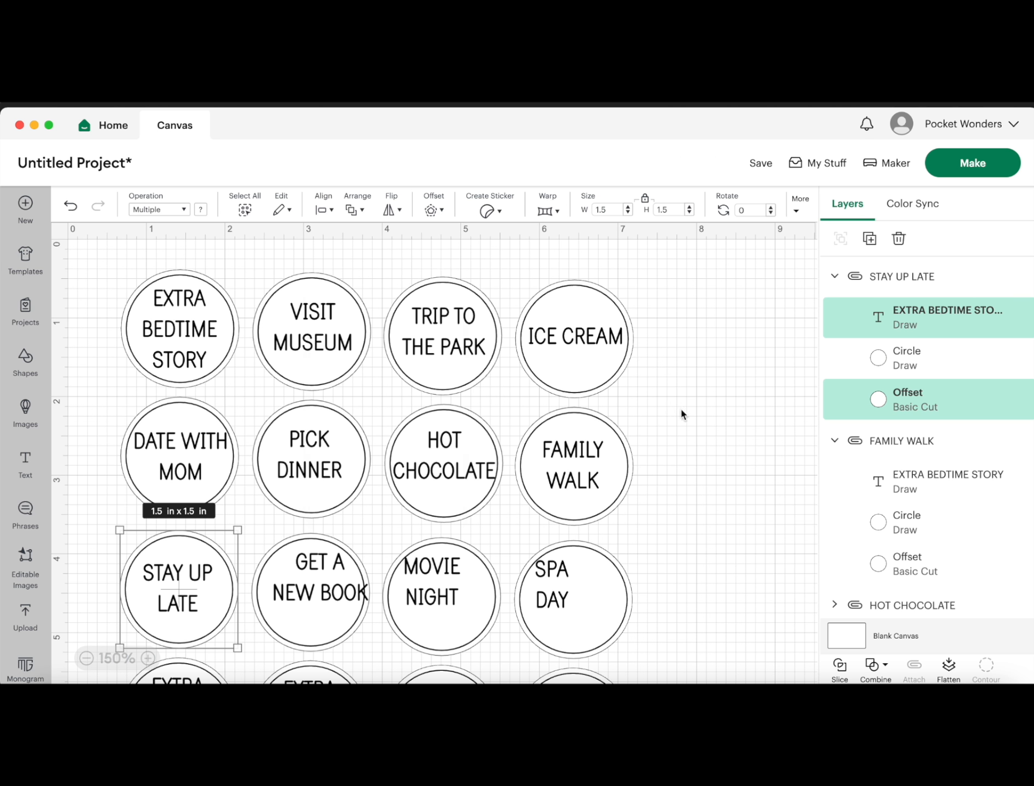
left_click(325, 210)
left_click(361, 412)
left_click(184, 573)
Step: Center the GET A NEW BOOK text vertically on its circle and horizontally with its offset
left_click(310, 589)
left_click(834, 277)
left_click(906, 322)
left_click(908, 358, "shift")
left_click(325, 210)
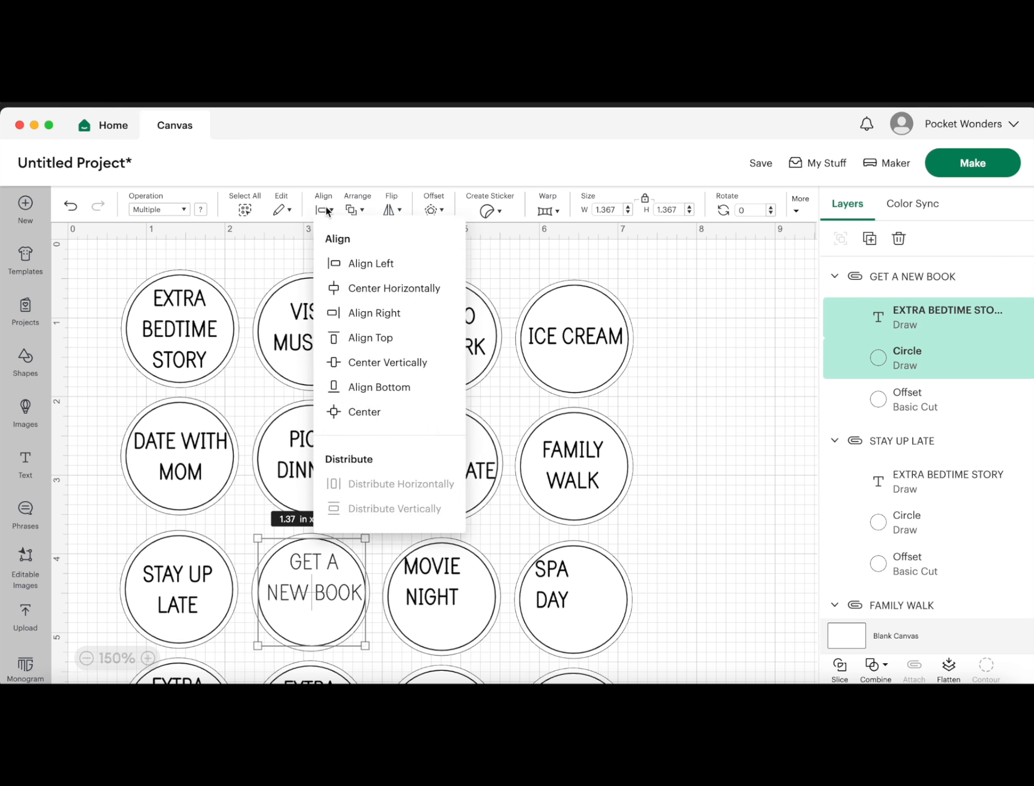
left_click(388, 363)
left_click(922, 399, "shift")
left_click(906, 357, "shift")
left_click(325, 211)
left_click(382, 288)
left_click(446, 595)
Step: Realign the GET A NEW BOOK text and offset to a common horizontal center
left_click(335, 553)
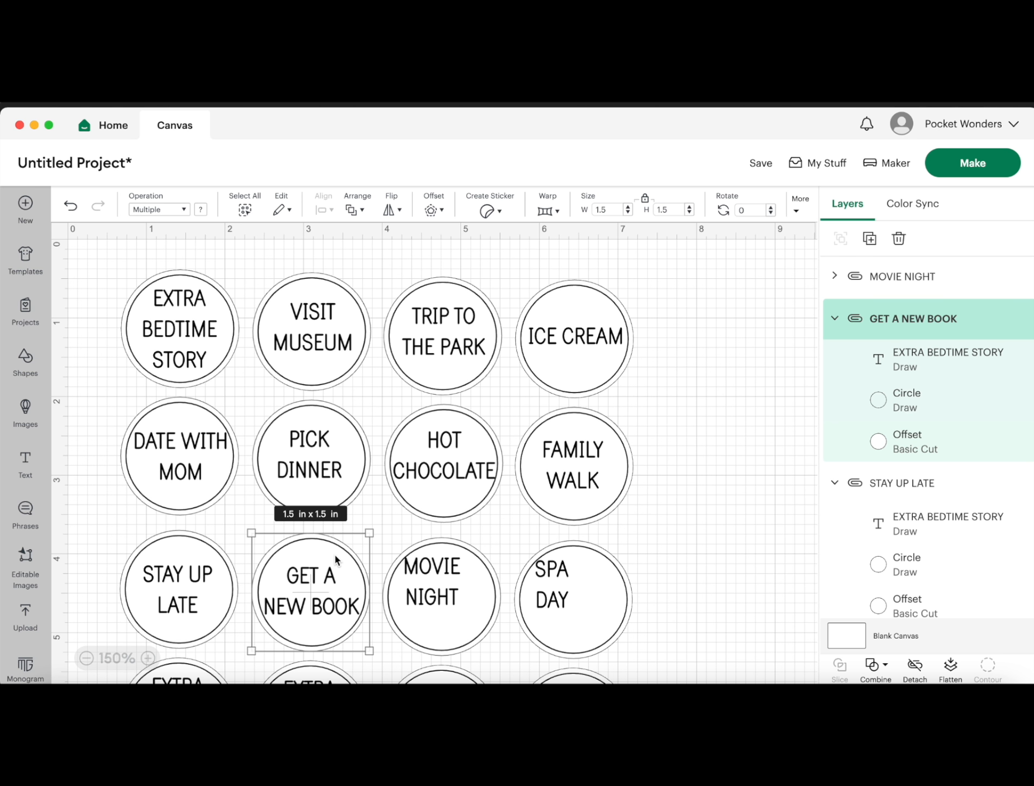
left_click(902, 446)
left_click(908, 359, "shift")
left_click(324, 210)
left_click(377, 288)
left_click(505, 582)
Step: Center the MOVIE NIGHT token's text, circle and offset on each other horizontally and vertically
left_click(447, 592)
left_click(834, 277)
left_click(912, 317)
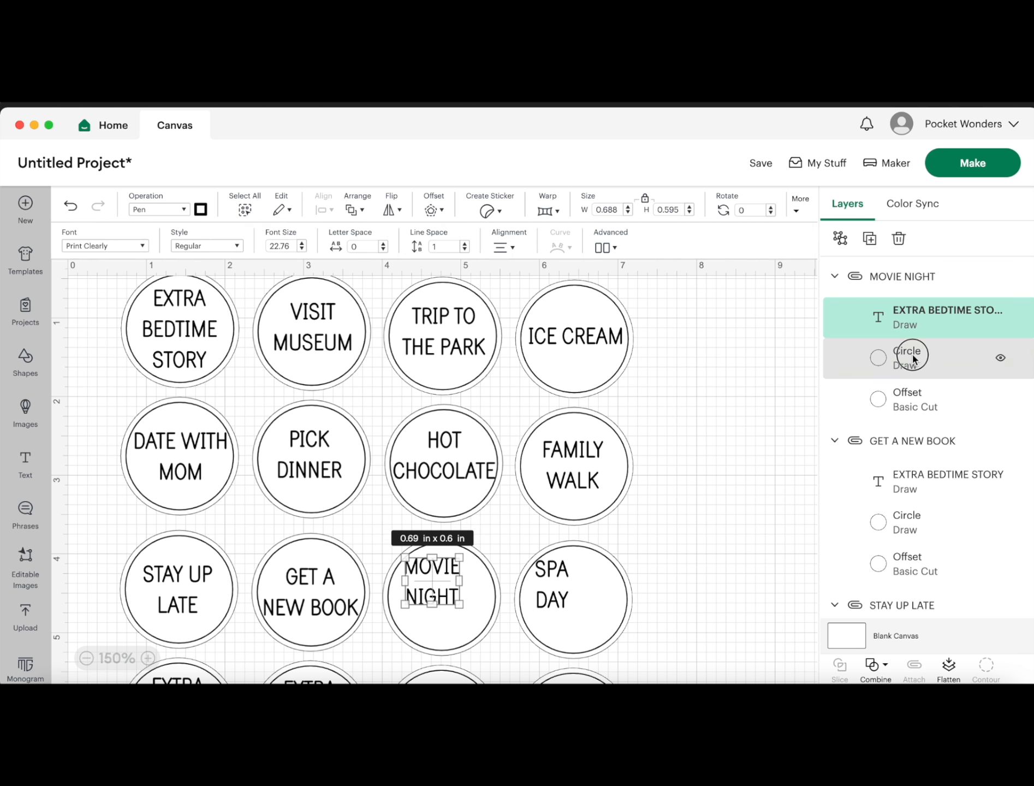
left_click(912, 358, "shift")
left_click(908, 399, "shift")
left_click(325, 211)
left_click(383, 289)
left_click(330, 211)
left_click(377, 361)
left_click(327, 210)
left_click(359, 360)
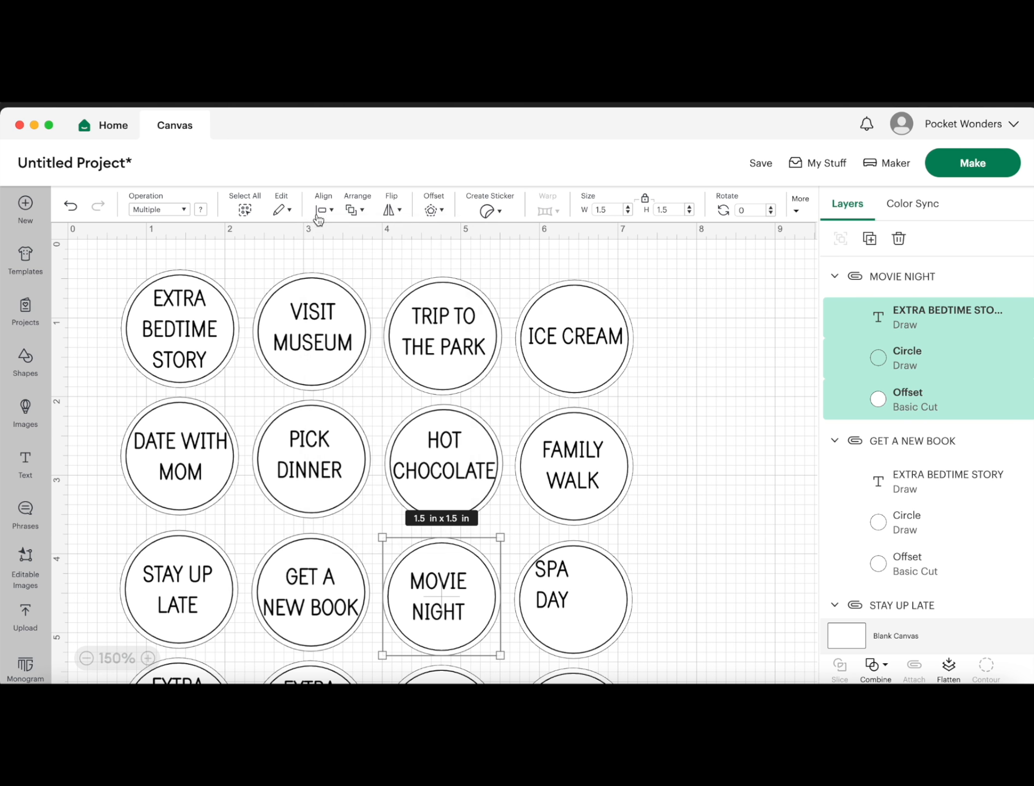
left_click(323, 210)
left_click(366, 288)
Step: Center the SPA DAY token's text, circle and offset on each other
left_click(573, 595)
left_click(834, 277)
left_click(910, 318)
left_click(911, 358, "shift")
left_click(908, 399, "shift")
left_click(326, 211)
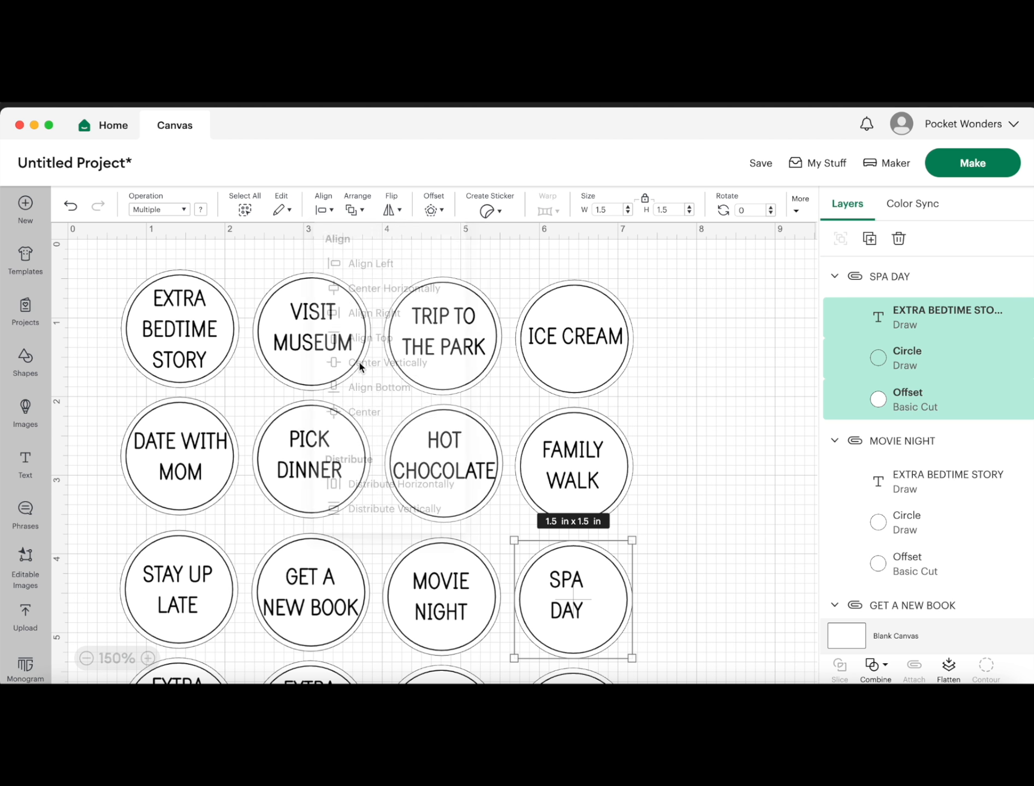
left_click(747, 353)
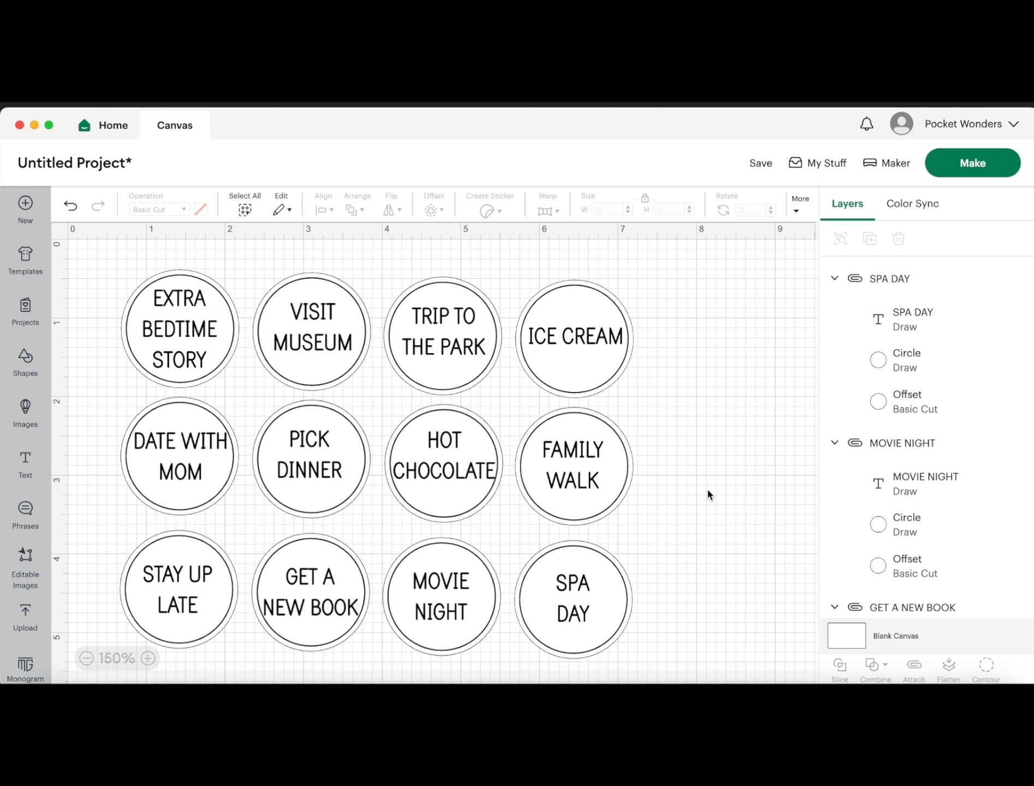
Step: Preview the project on the mat, examine each token's text and pen lines at 200% zoom, and return to the canvas
left_click(947, 173)
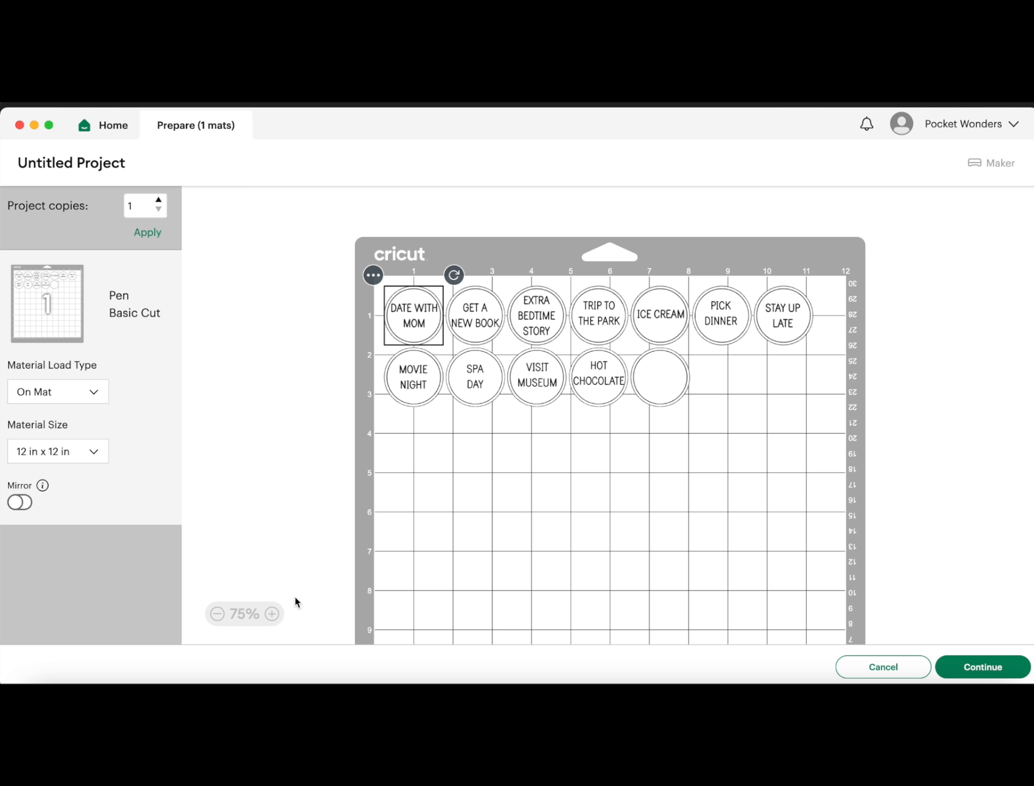
left_click(271, 613)
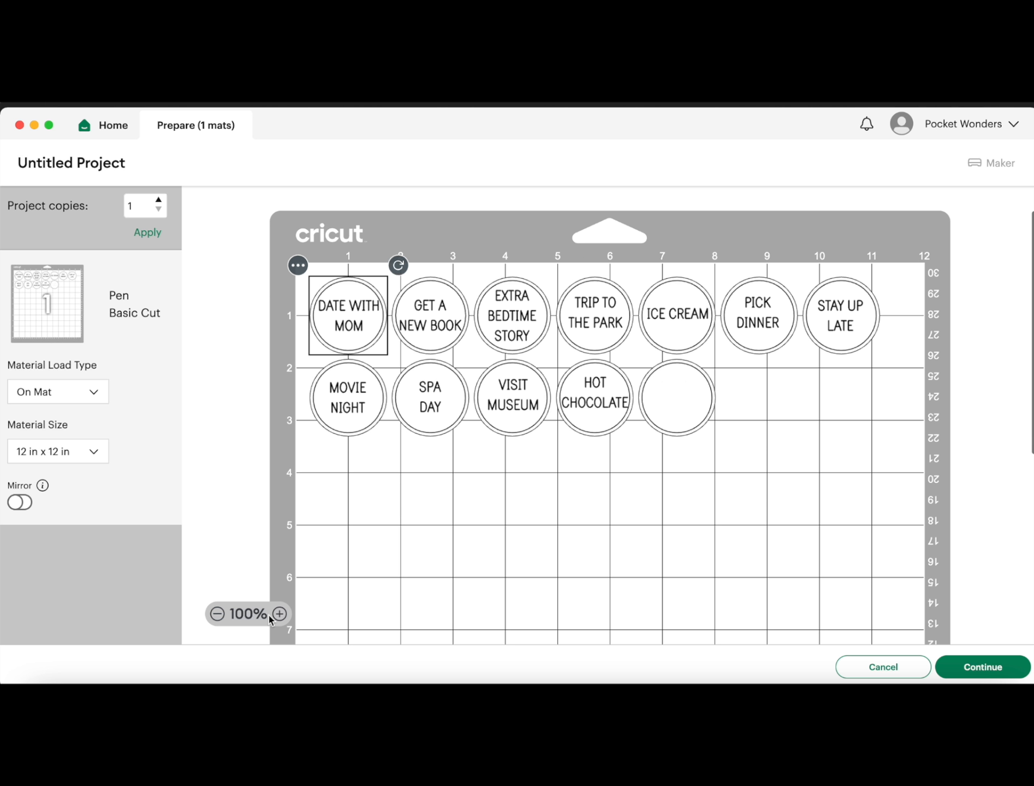
left_click(279, 613)
scroll(675, 543, "right", 5)
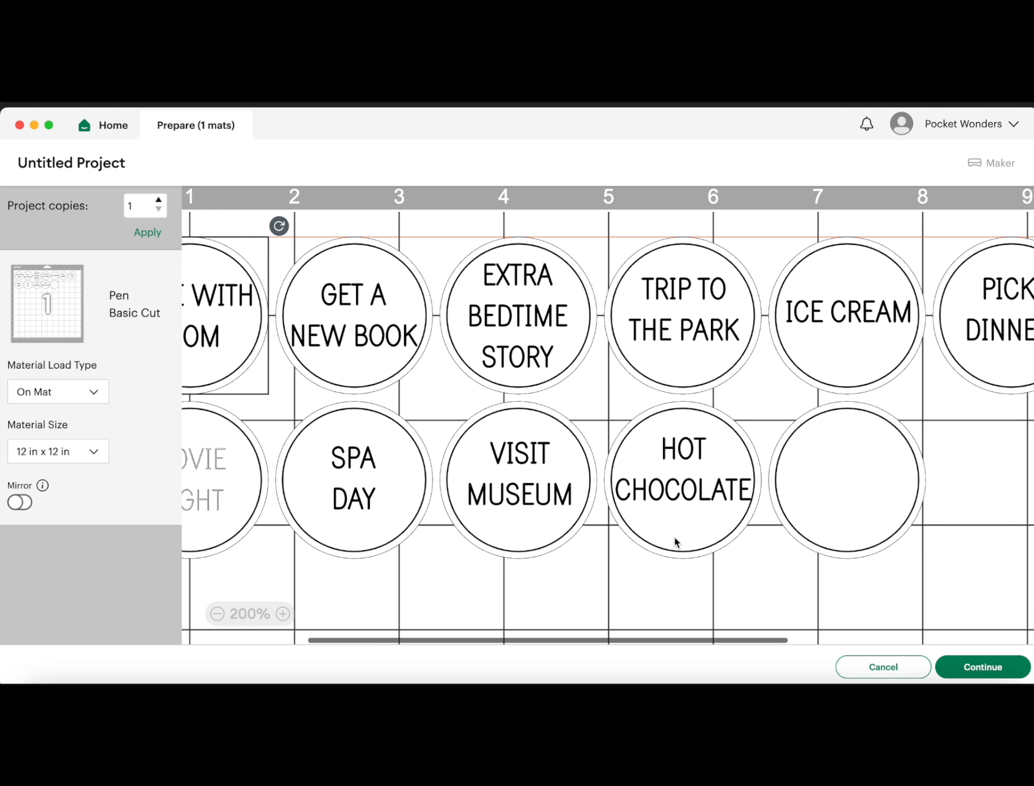
scroll(676, 543, "left", 10)
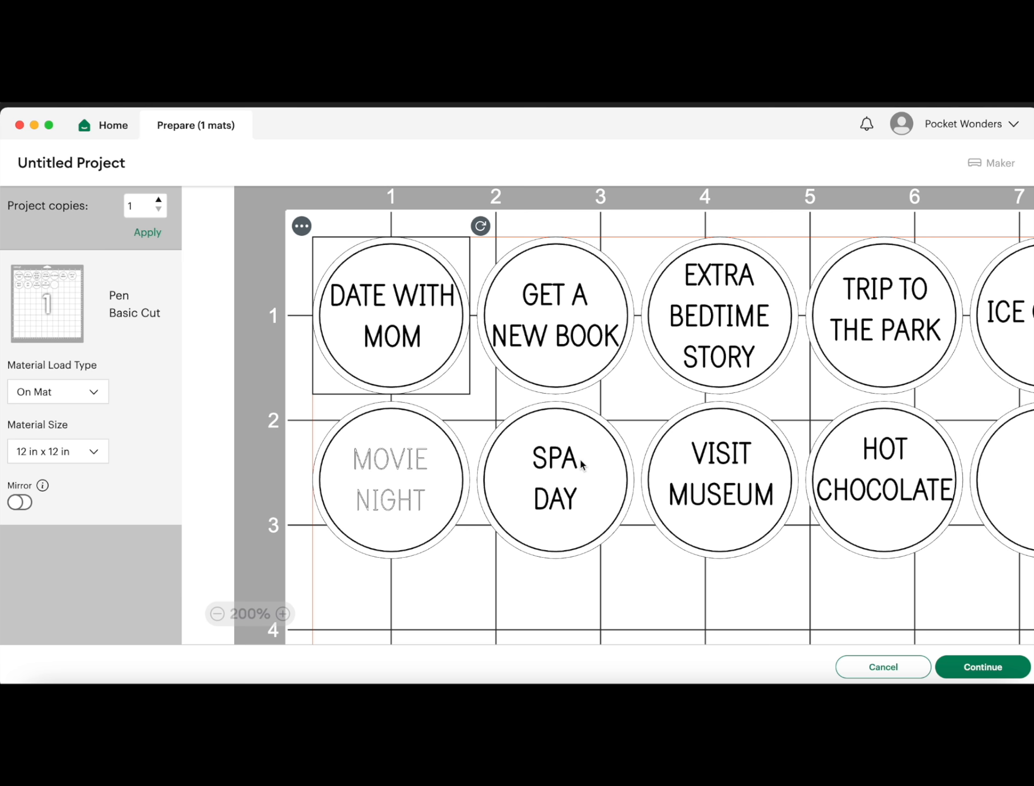
scroll(581, 464, "right", 10)
scroll(579, 457, "left", 10)
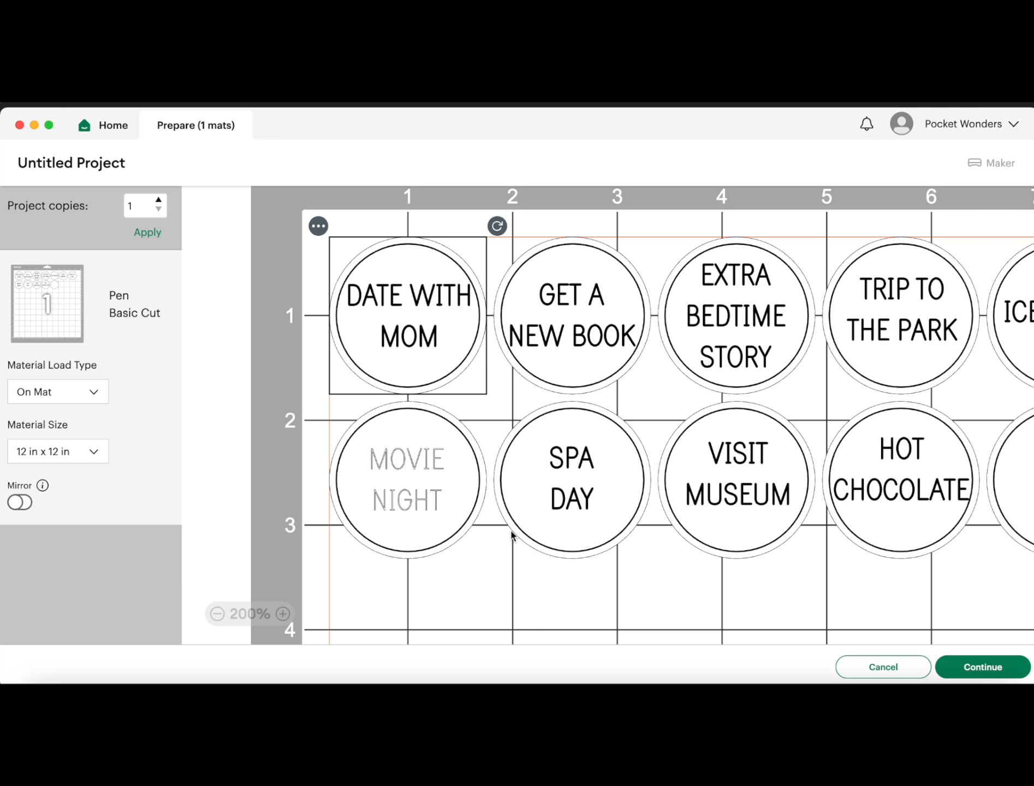
scroll(511, 535, "right", 8)
scroll(510, 535, "left", 8)
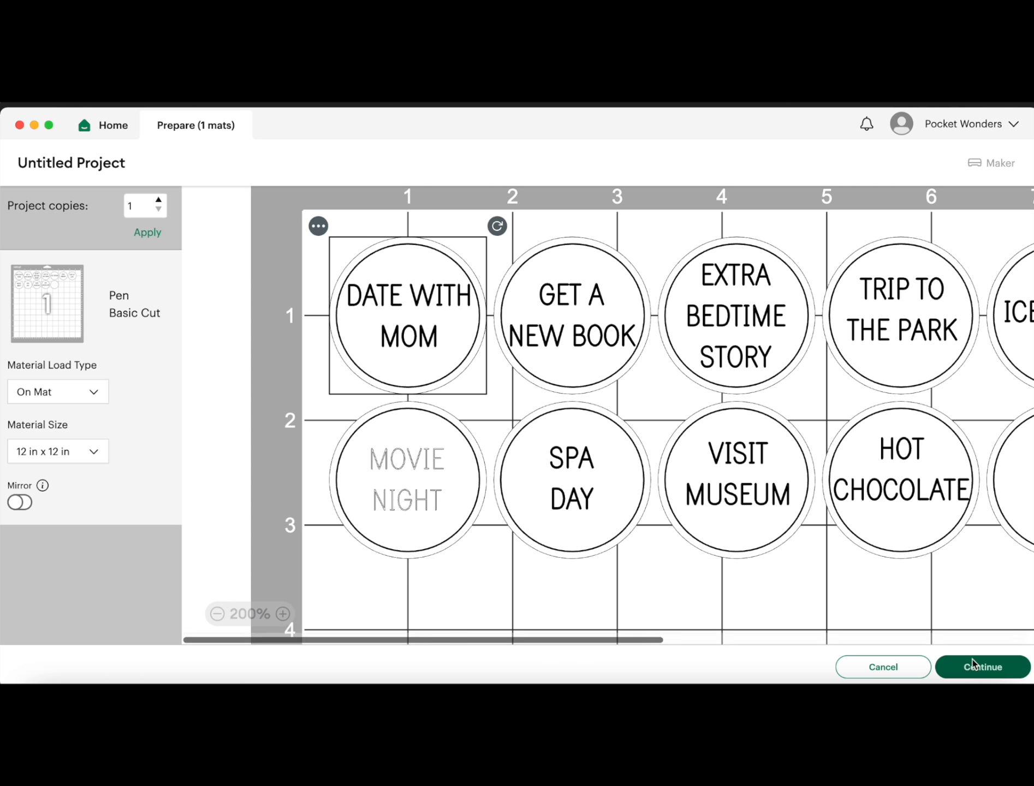
left_click(881, 668)
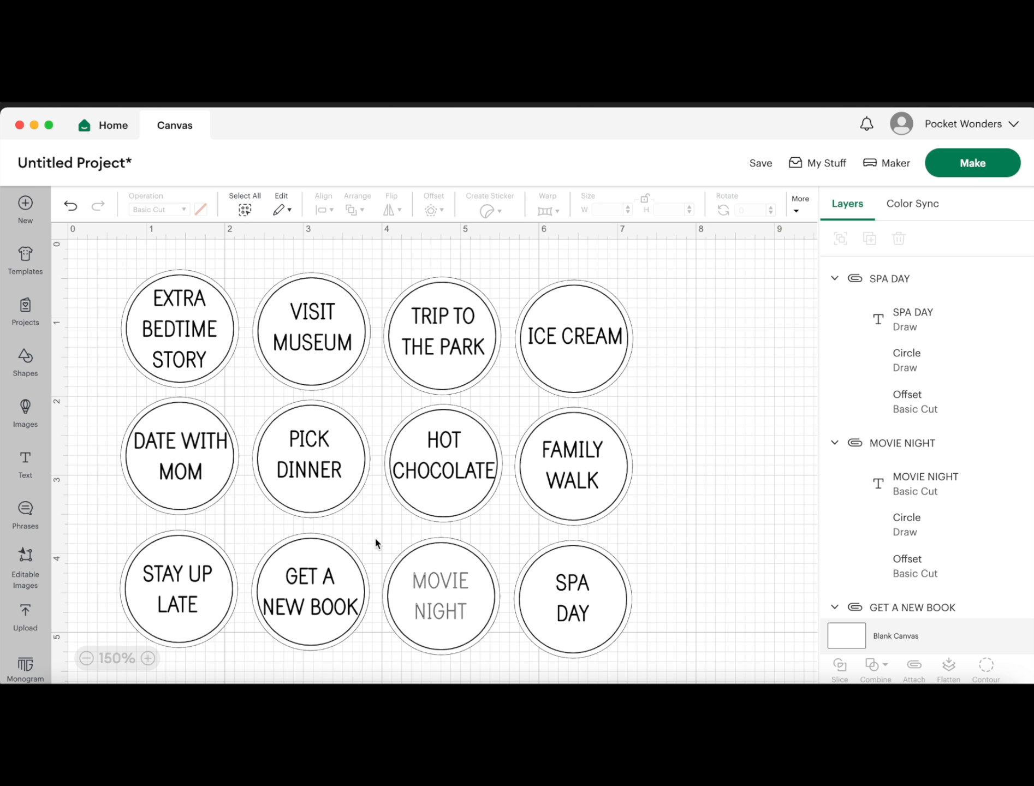
Step: Change the MOVIE NIGHT text's operation from Basic Cut to Pen
left_click(438, 583)
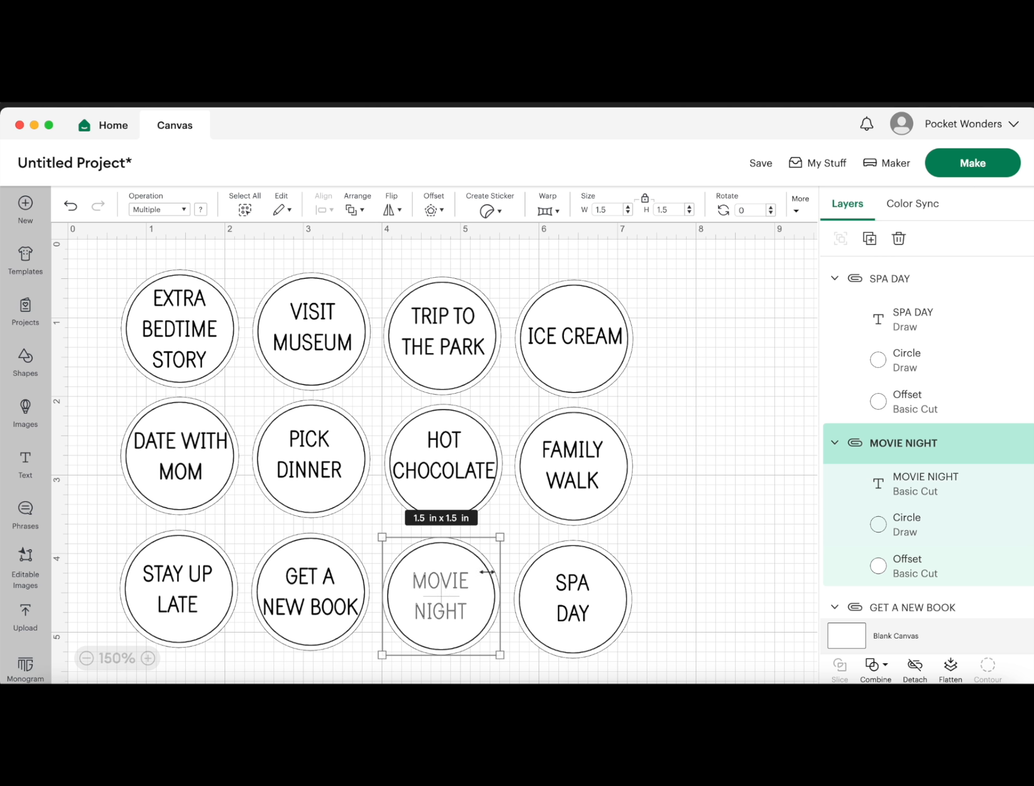
left_click(928, 485)
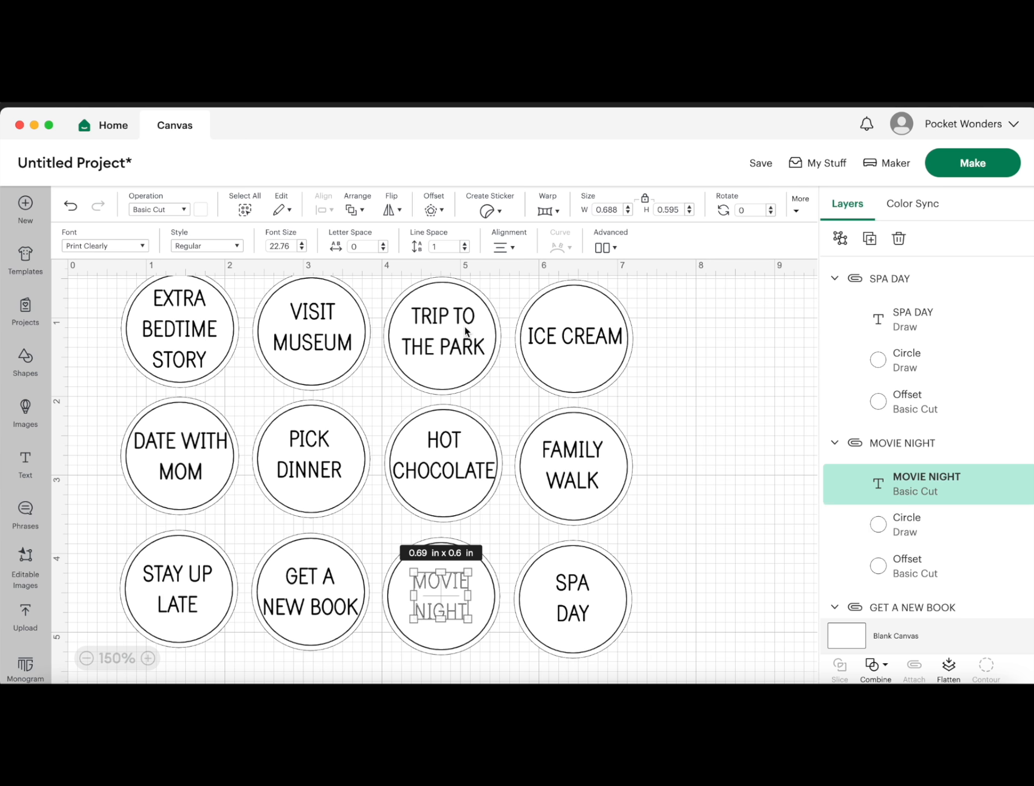
left_click(181, 210)
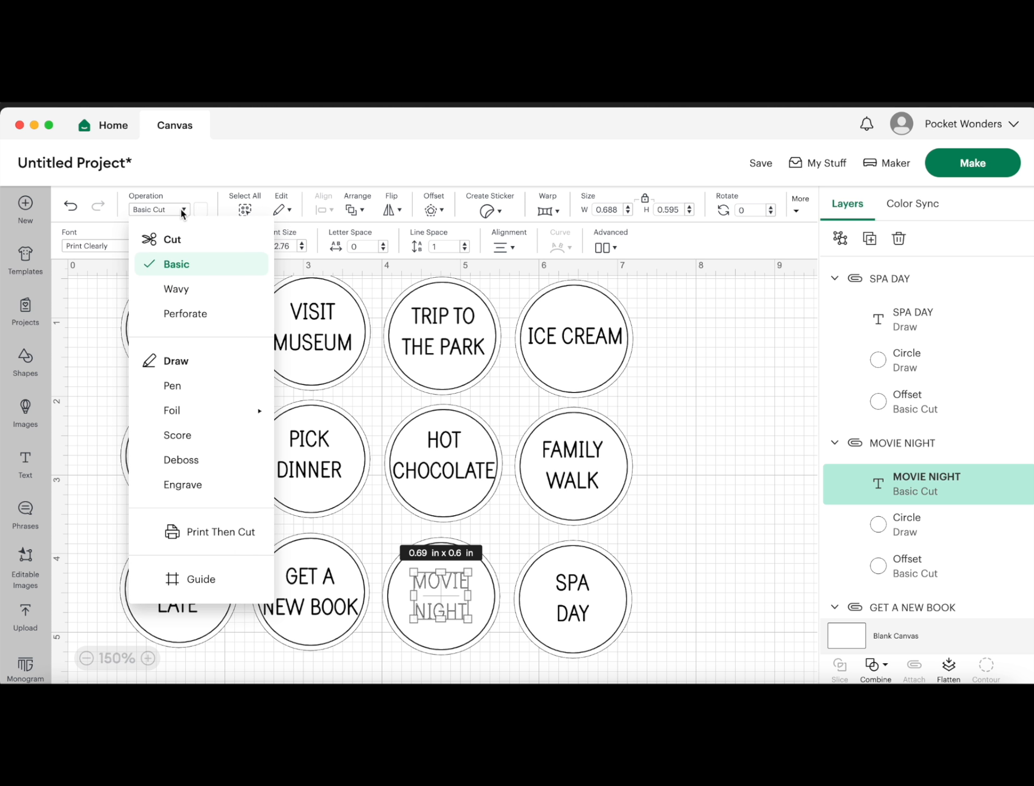
left_click(175, 388)
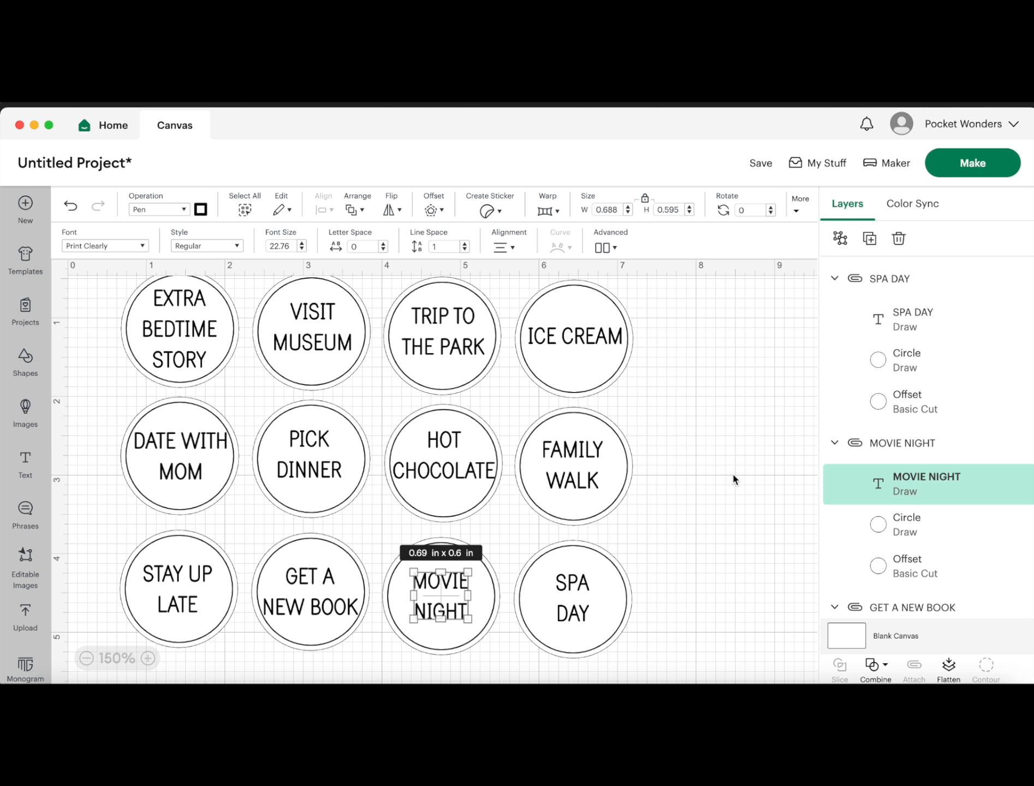
Step: Set the FAMILY WALK text's operation to Pen and deselect it
scroll(950, 519, "down", 3)
scroll(950, 519, "up", 3)
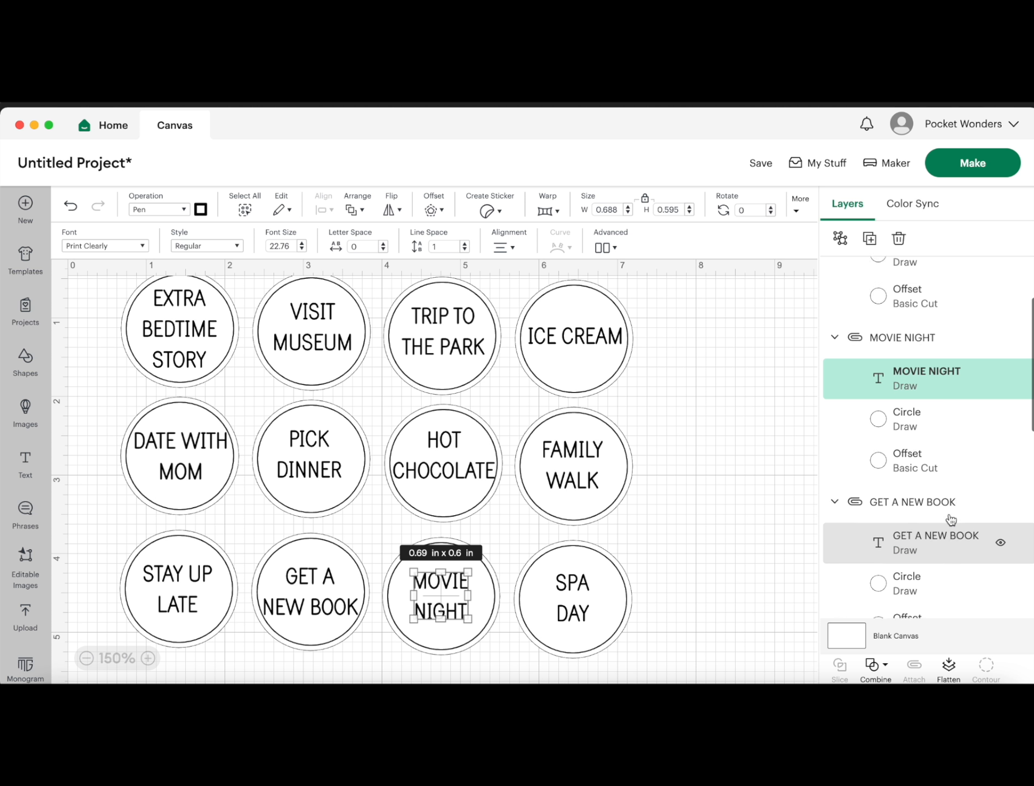
left_click(535, 468)
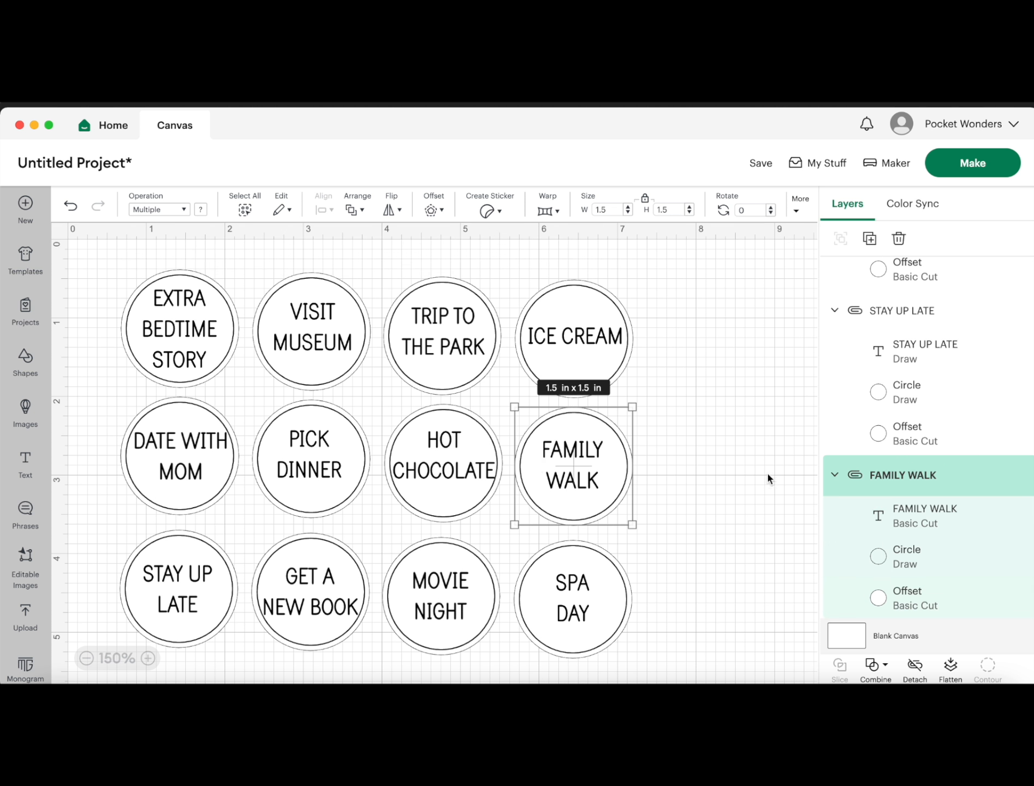
left_click(925, 519)
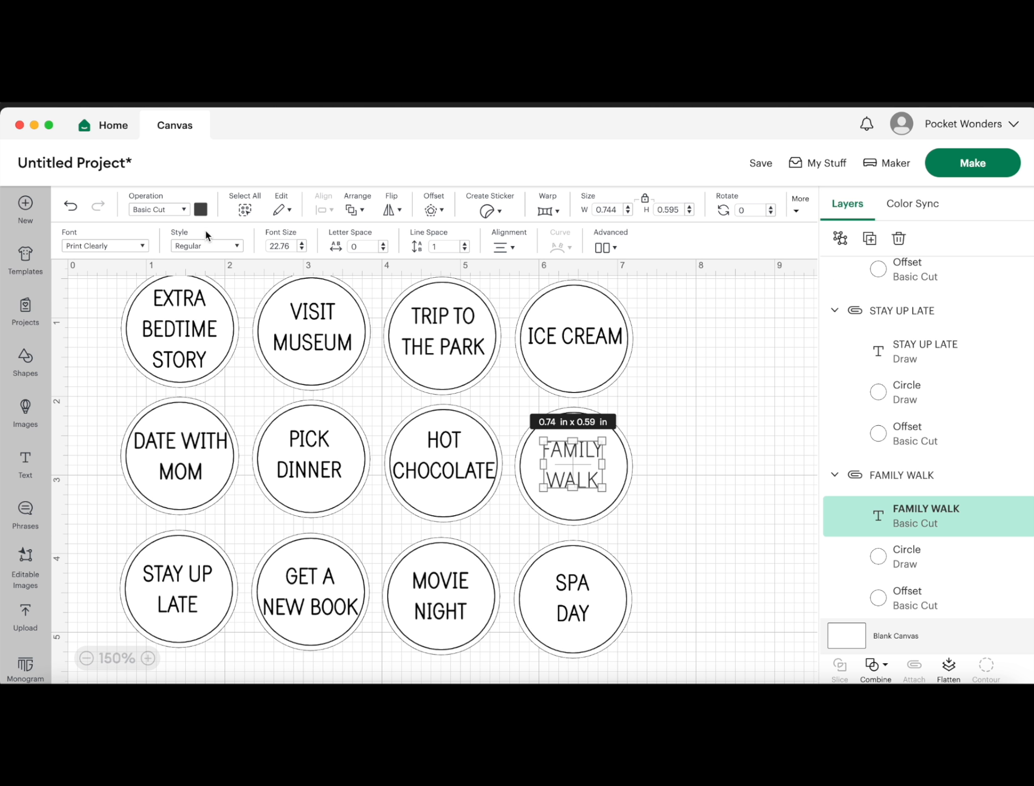
left_click(181, 209)
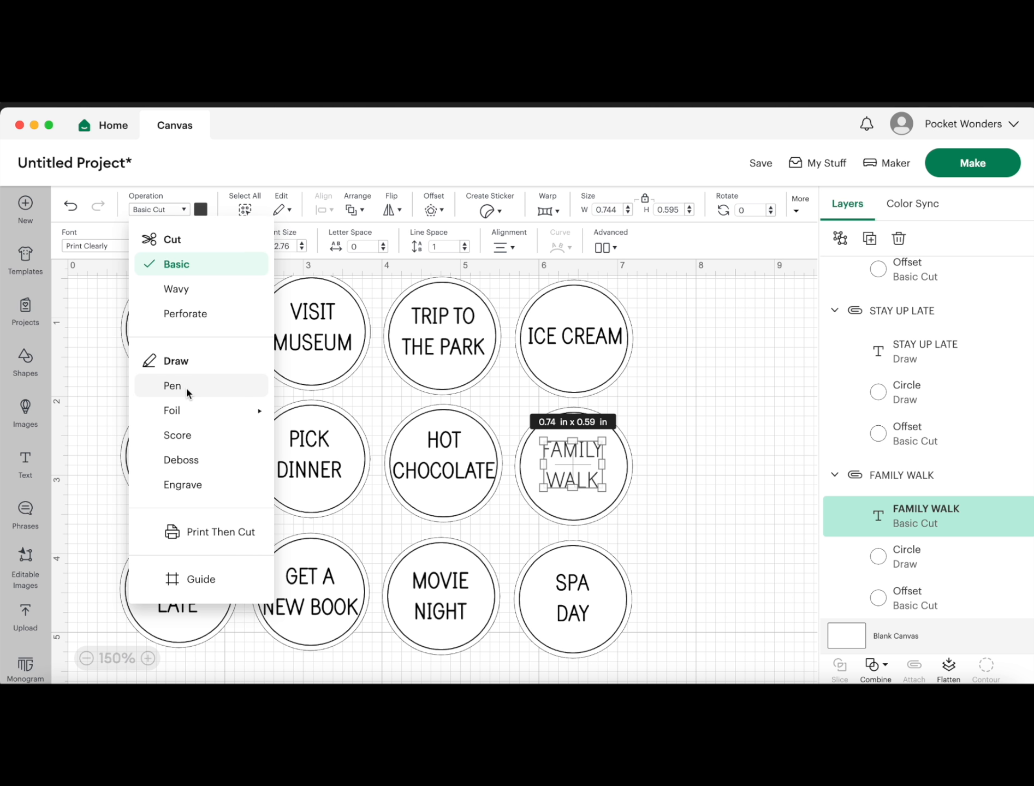
left_click(186, 388)
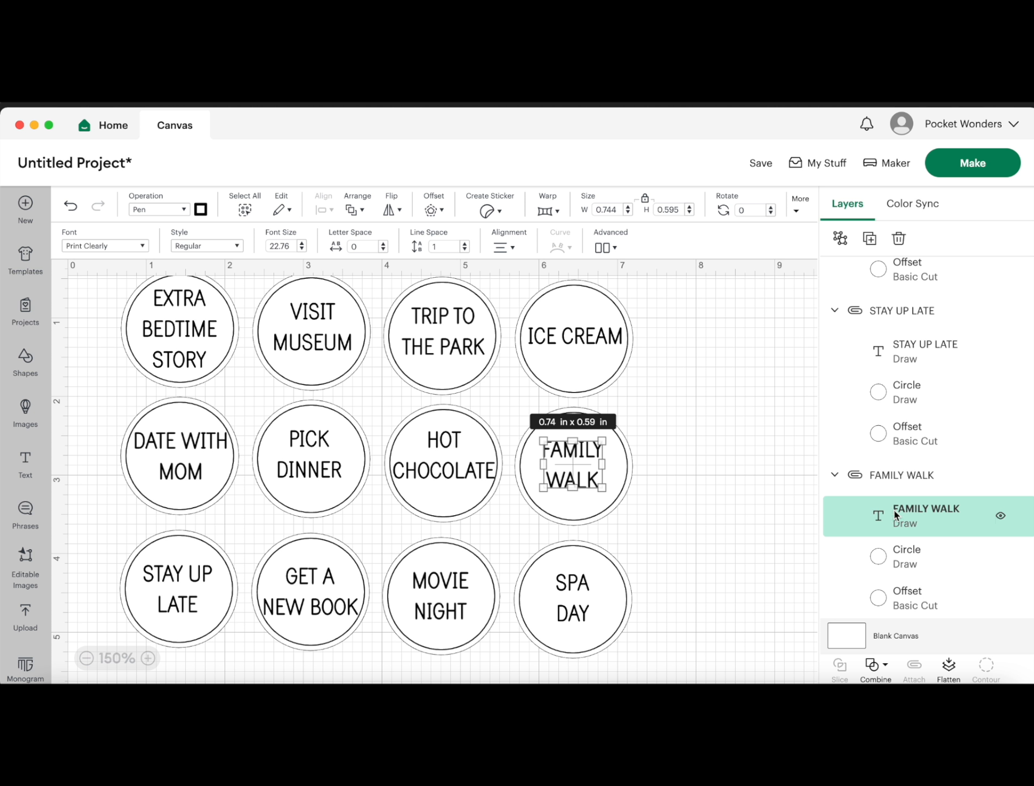
left_click(689, 500)
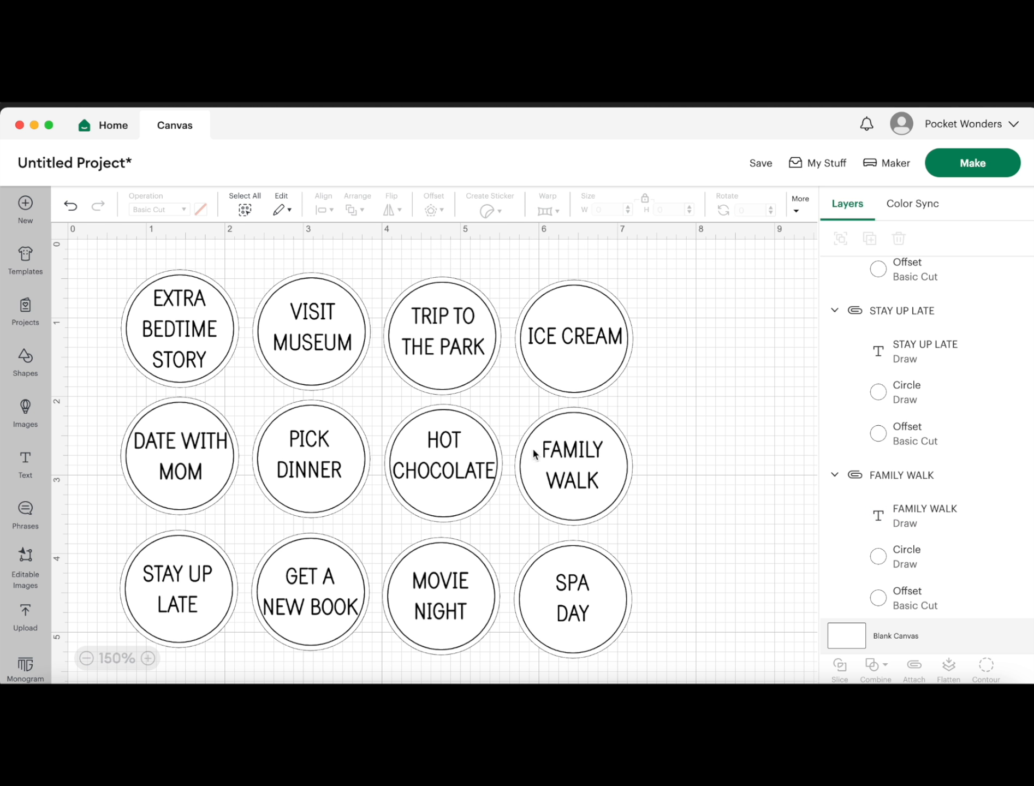
Step: Expand the remaining token groups from EXTRA BEDTIME STORY to HOT CHOCOLATE and check the operation assigned to each text, circle and offset
left_click(178, 320)
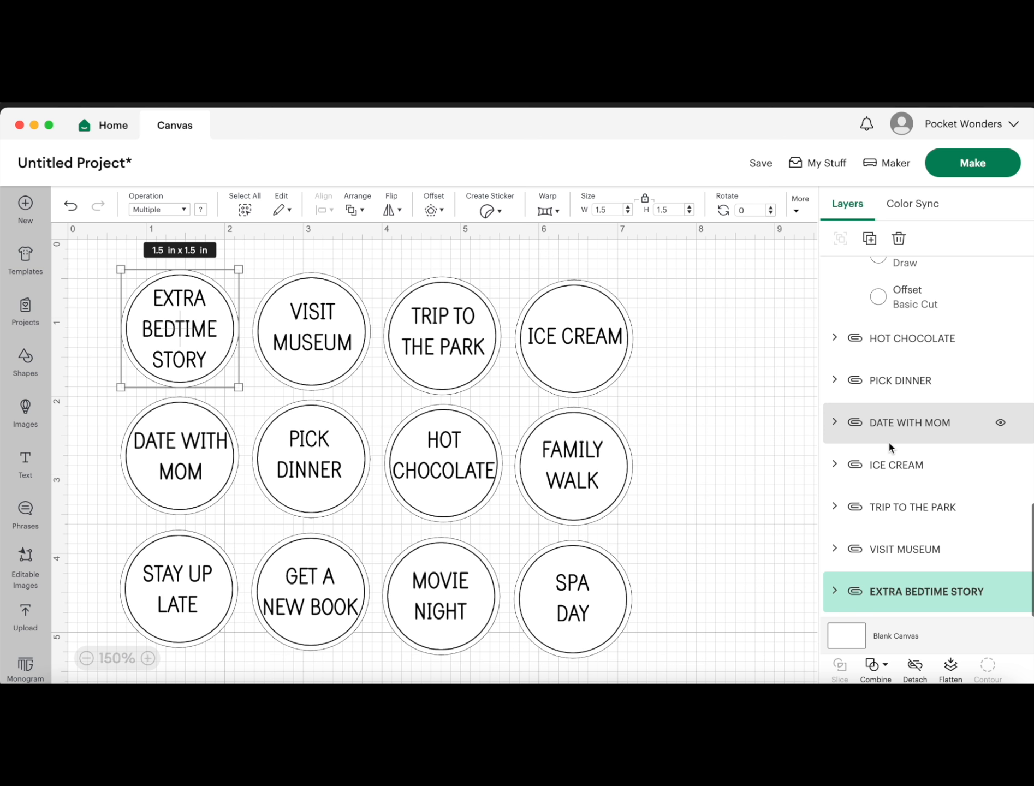
left_click(833, 591)
left_click(833, 548)
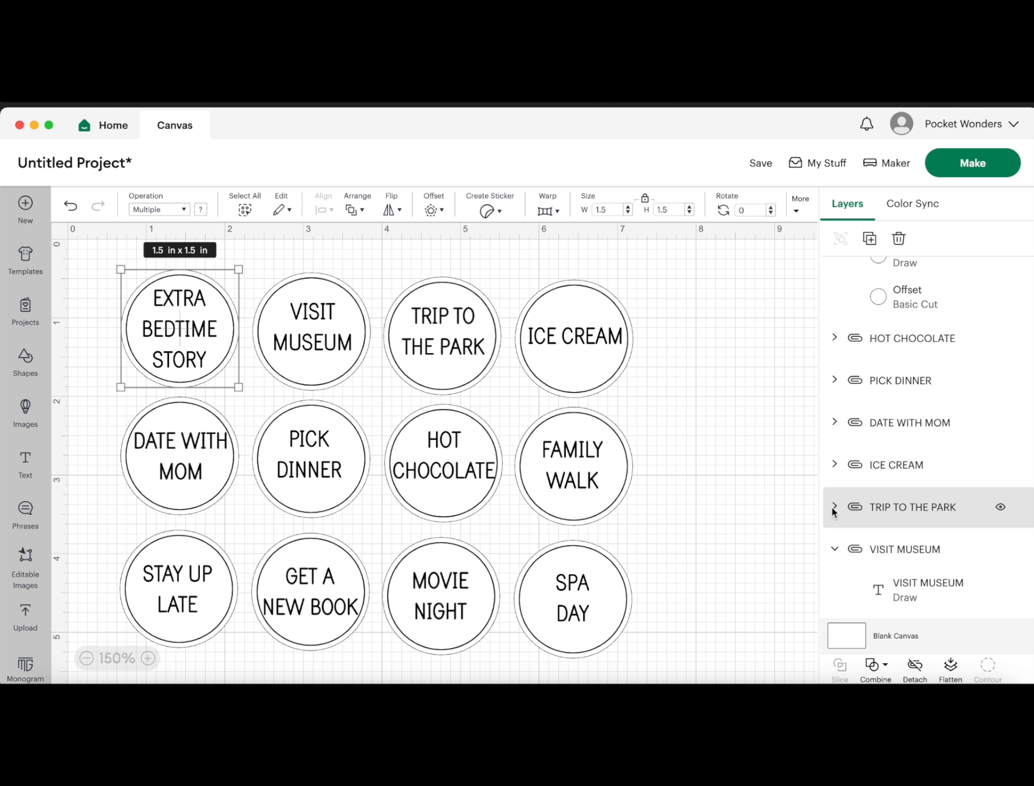
left_click(833, 507)
left_click(834, 464)
left_click(834, 422)
left_click(834, 380)
left_click(833, 338)
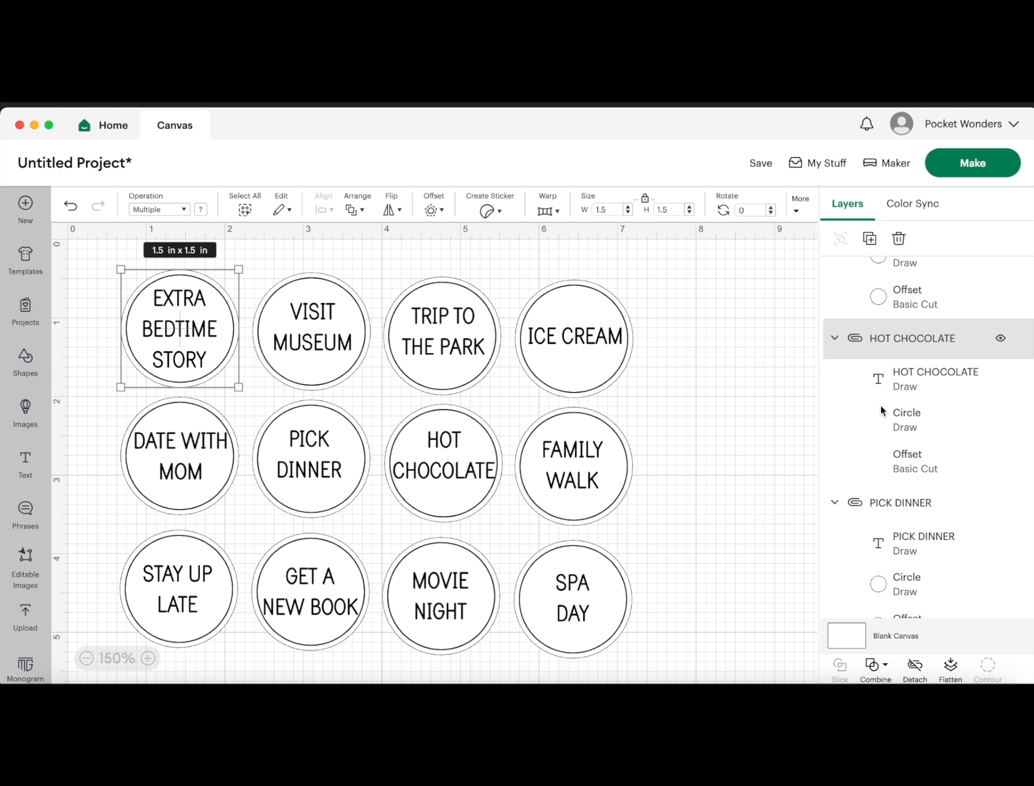
scroll(905, 455, "down", 10)
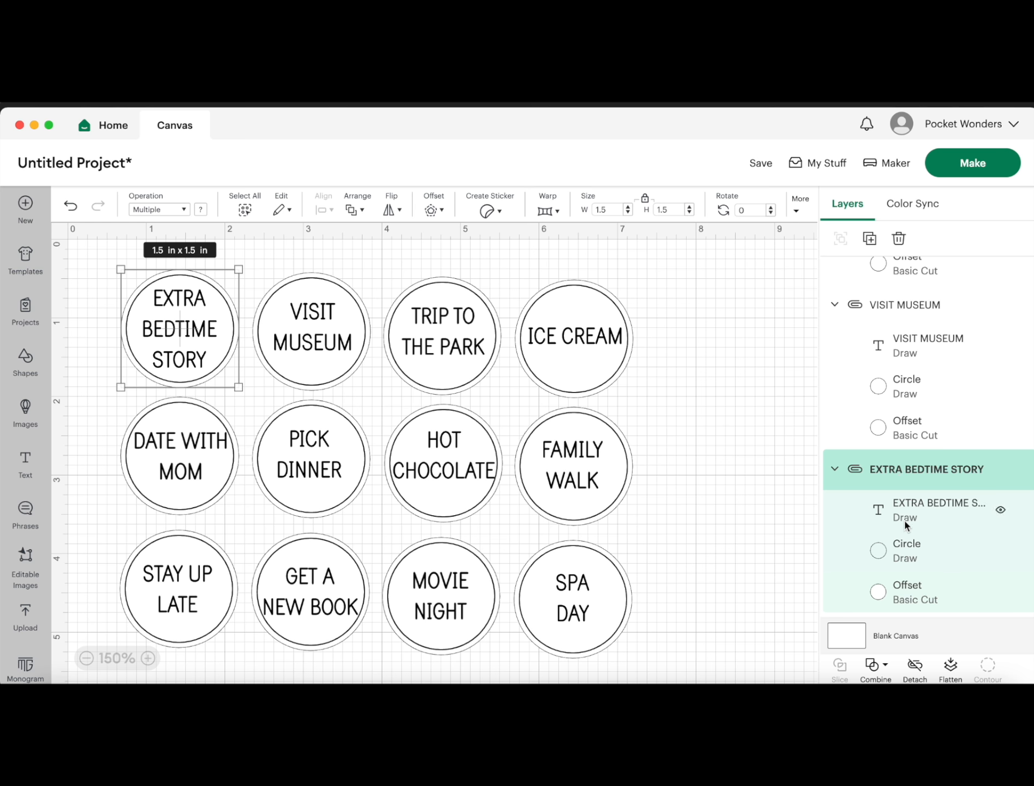
scroll(906, 352, "up", 8)
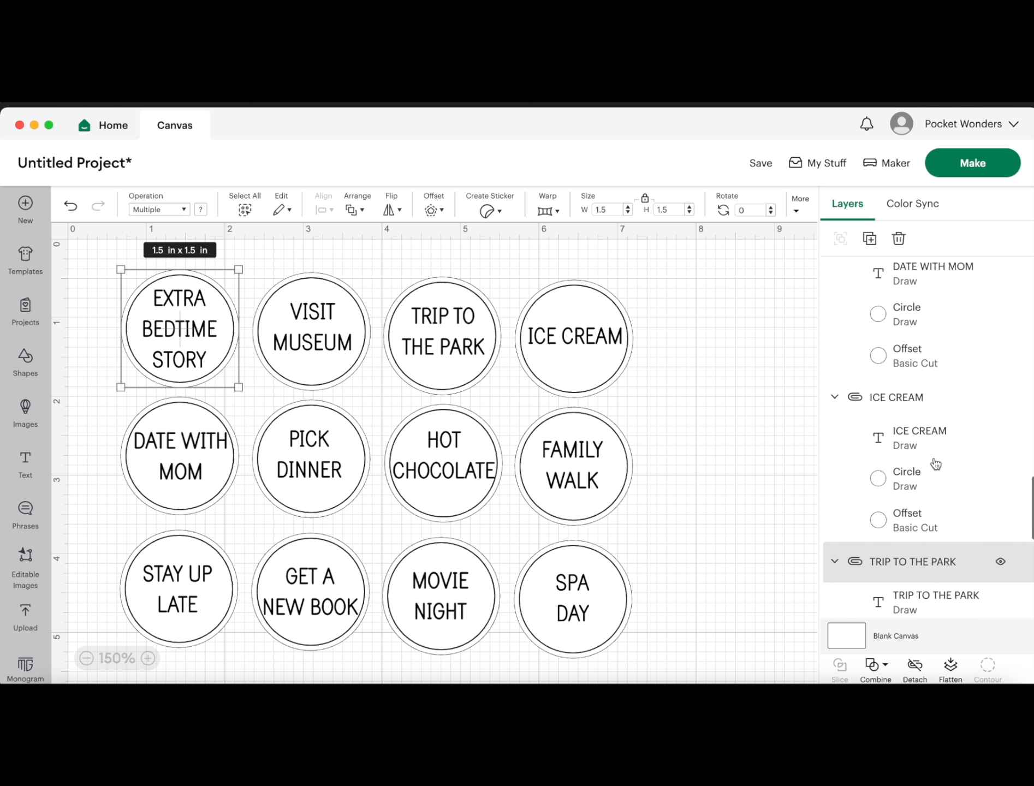
scroll(940, 482, "up", 5)
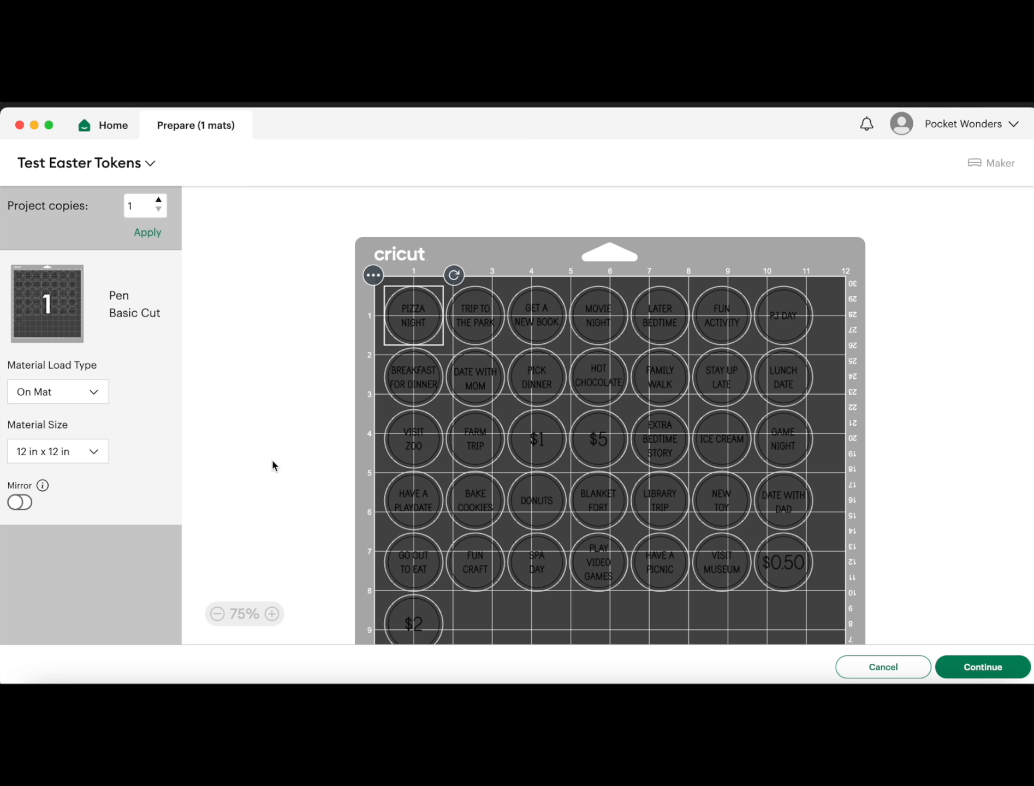
Step: Look over the full Test Easter Tokens layout on the mat and set the material size to 11 in x 11 in
scroll(272, 464, "down", 5)
scroll(273, 461, "up", 5)
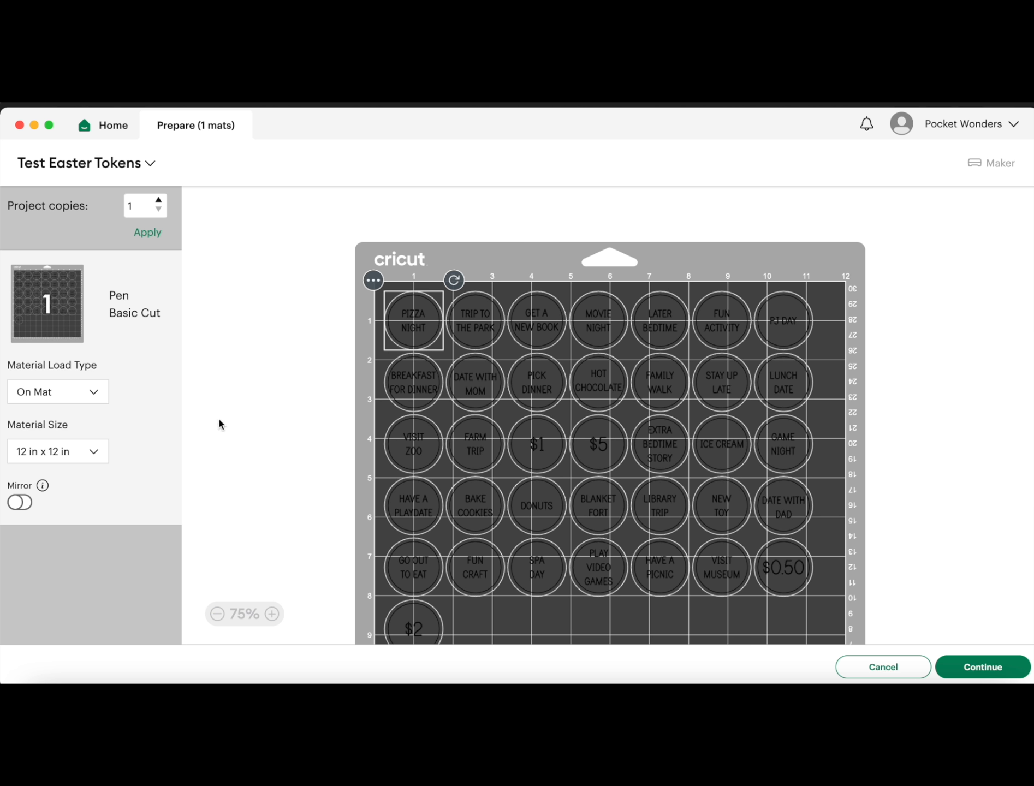
scroll(201, 443, "down", 5)
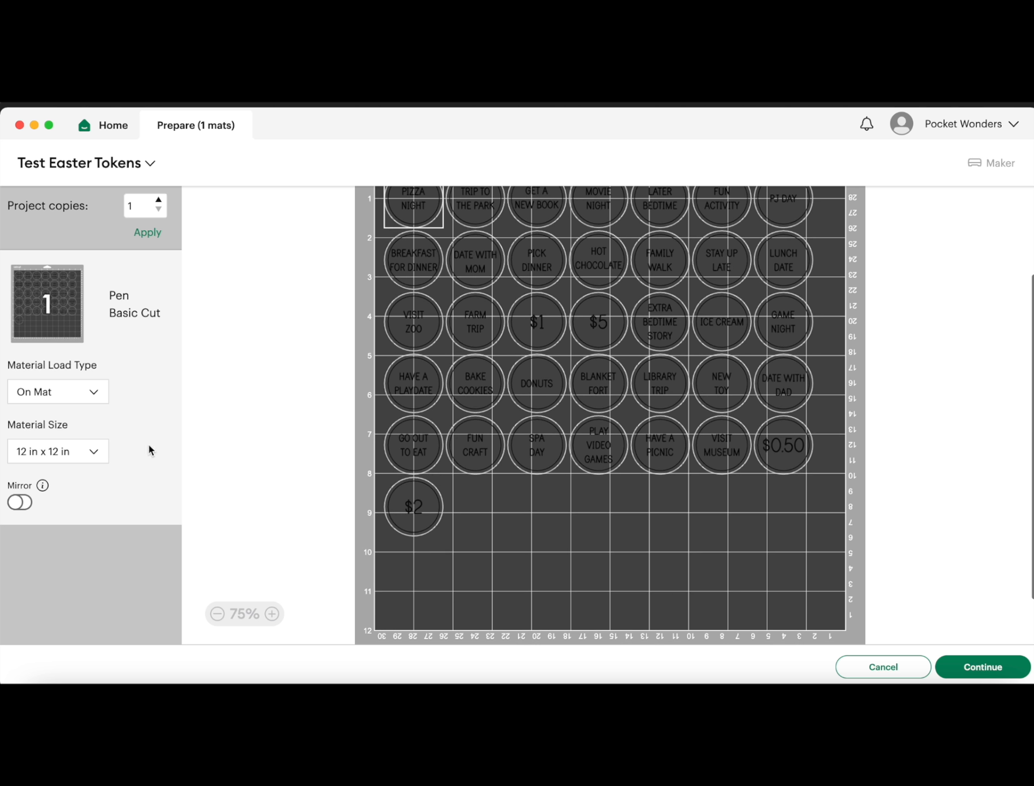
left_click(100, 452)
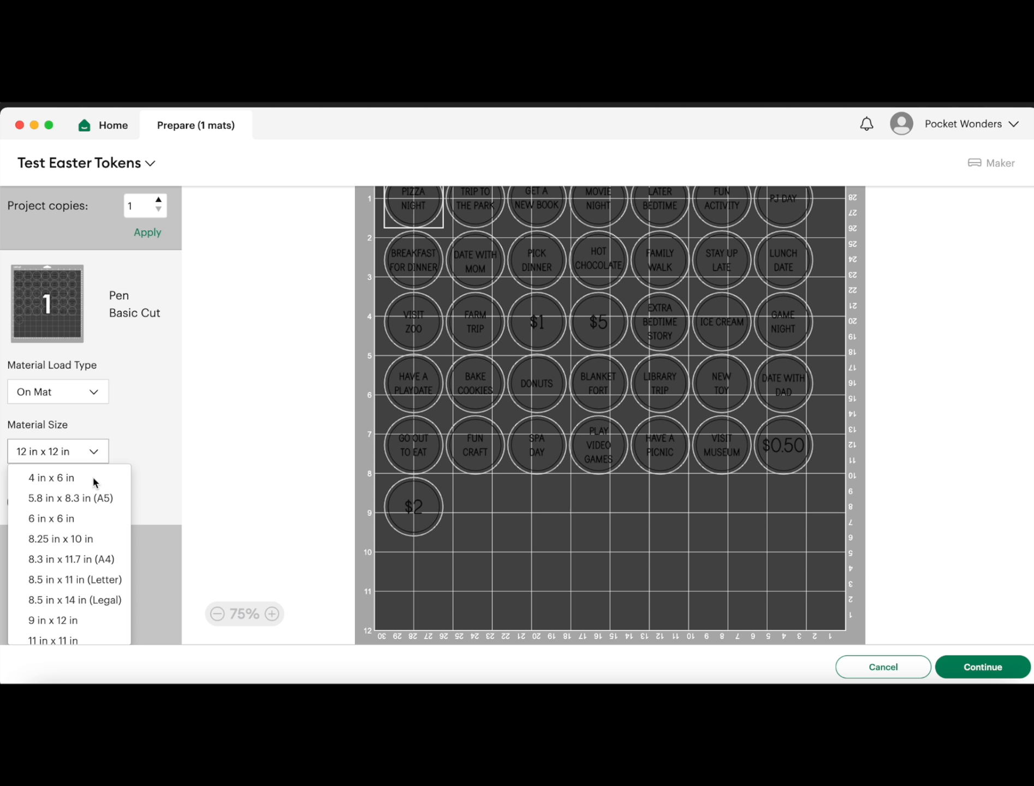
left_click(86, 640)
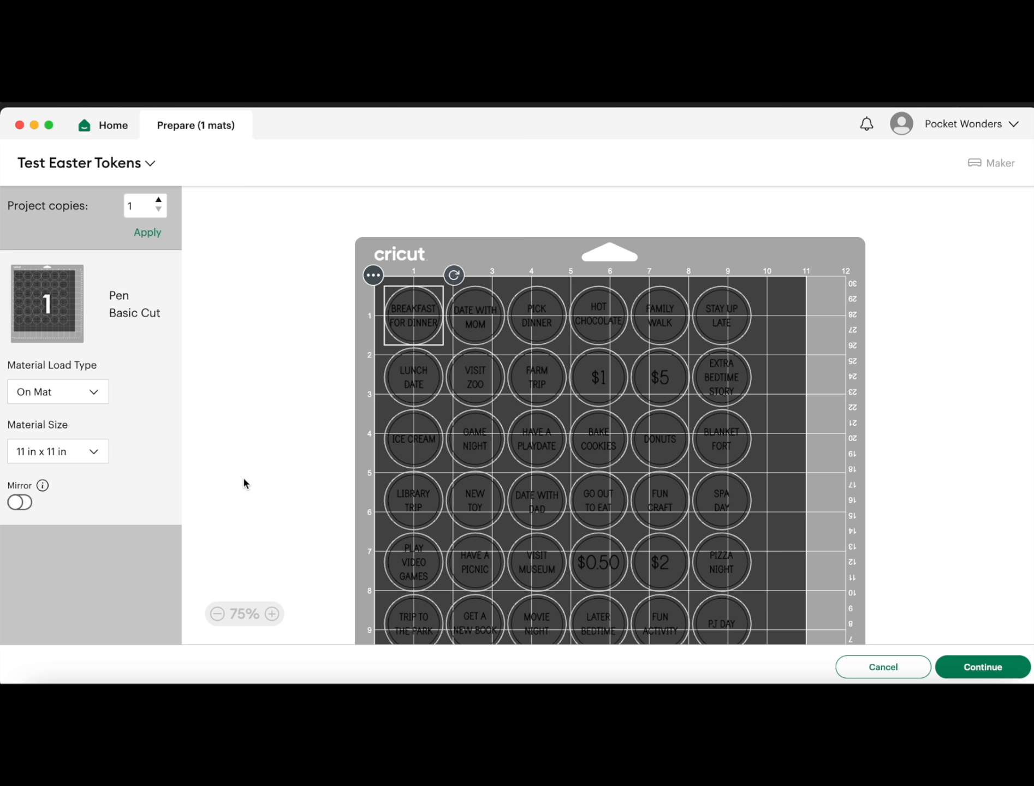
Step: Select all the tokens on the mat and move them together inward from the material's upper-left corner
scroll(937, 443, "down", 3)
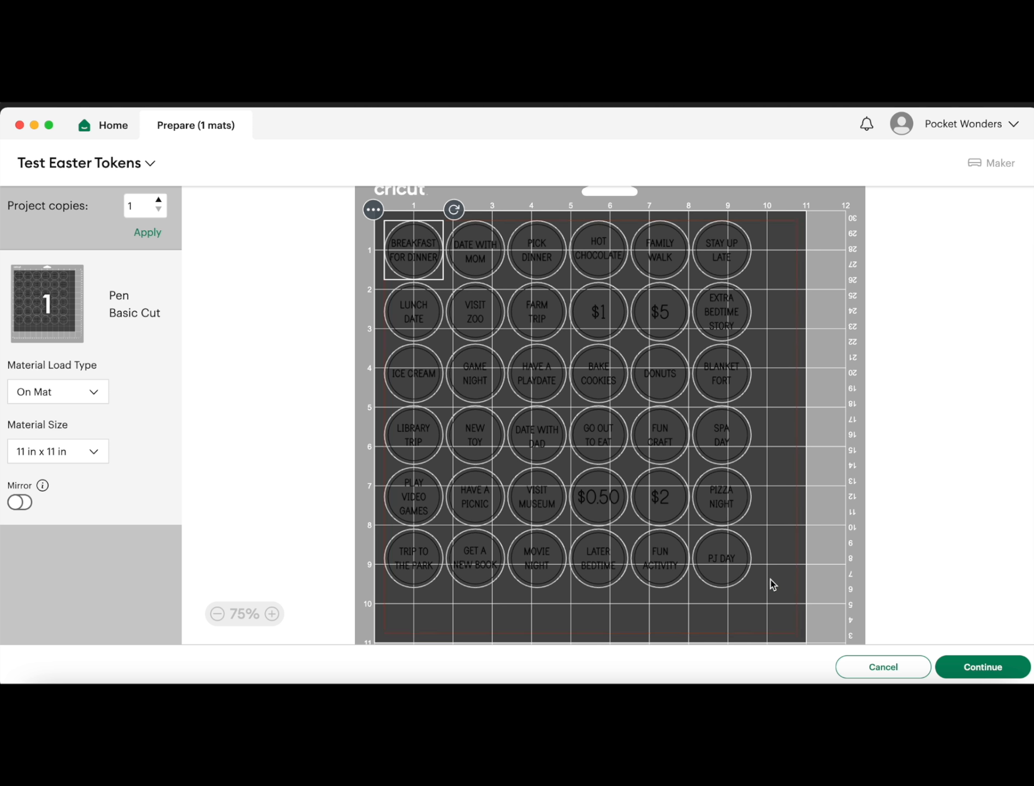
left_click(664, 512)
left_click_drag(664, 511, 322, 166)
left_click_drag(736, 255, 750, 271)
scroll(864, 408, "down", 3)
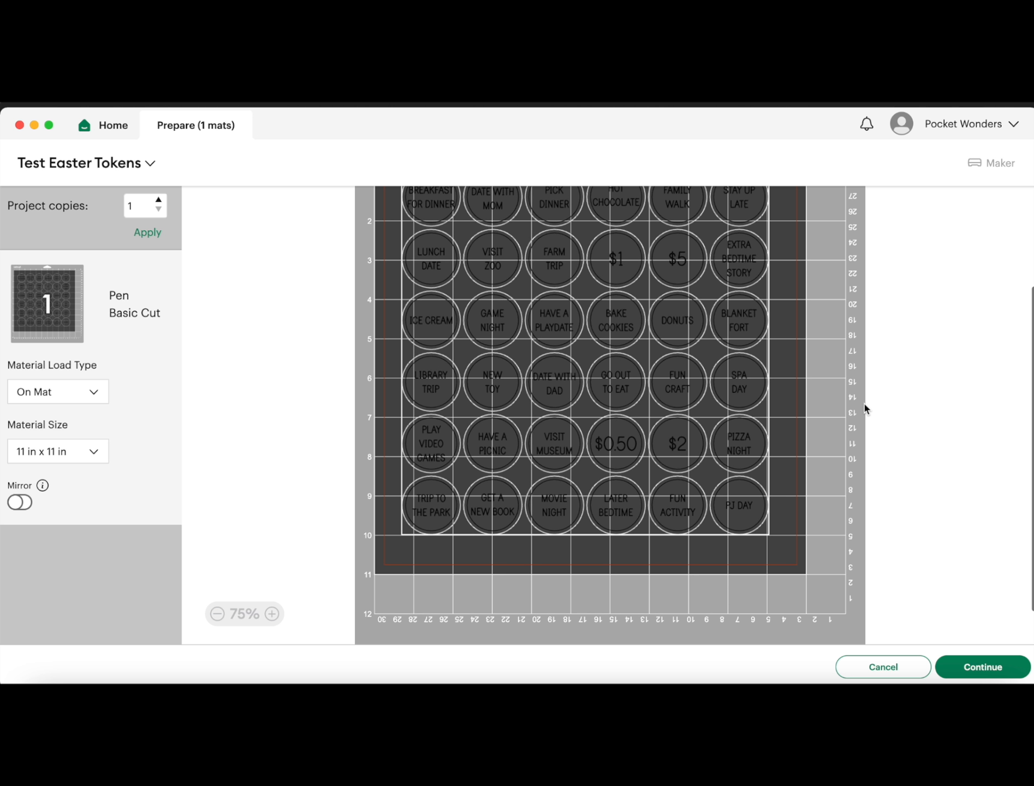
Step: Fine-tune the token block's position so it sits centered on the 11 in material, and deselect it
scroll(838, 411, "up", 4)
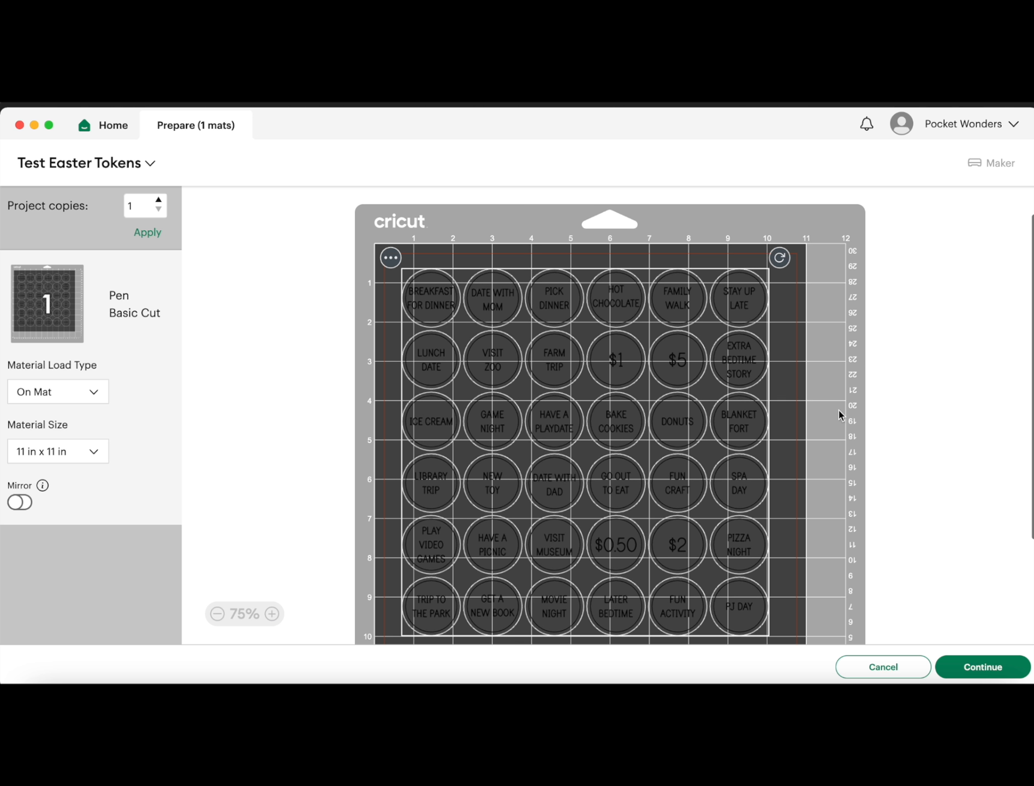
left_click_drag(687, 316, 689, 322)
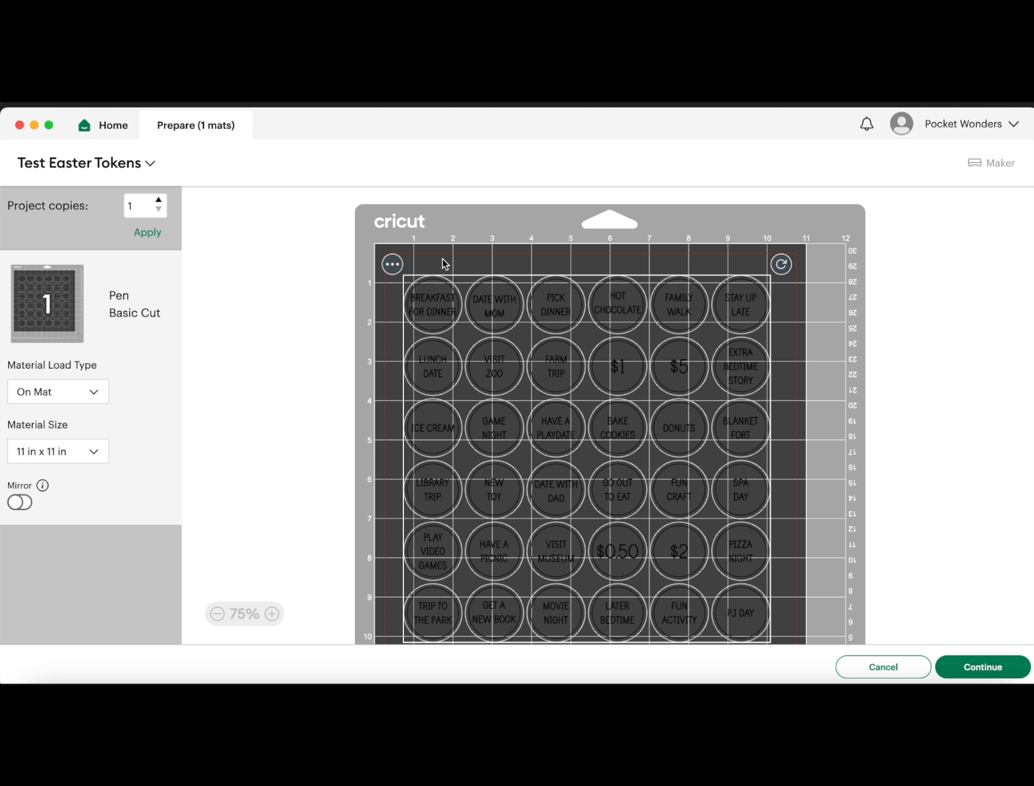
scroll(400, 571, "down", 3)
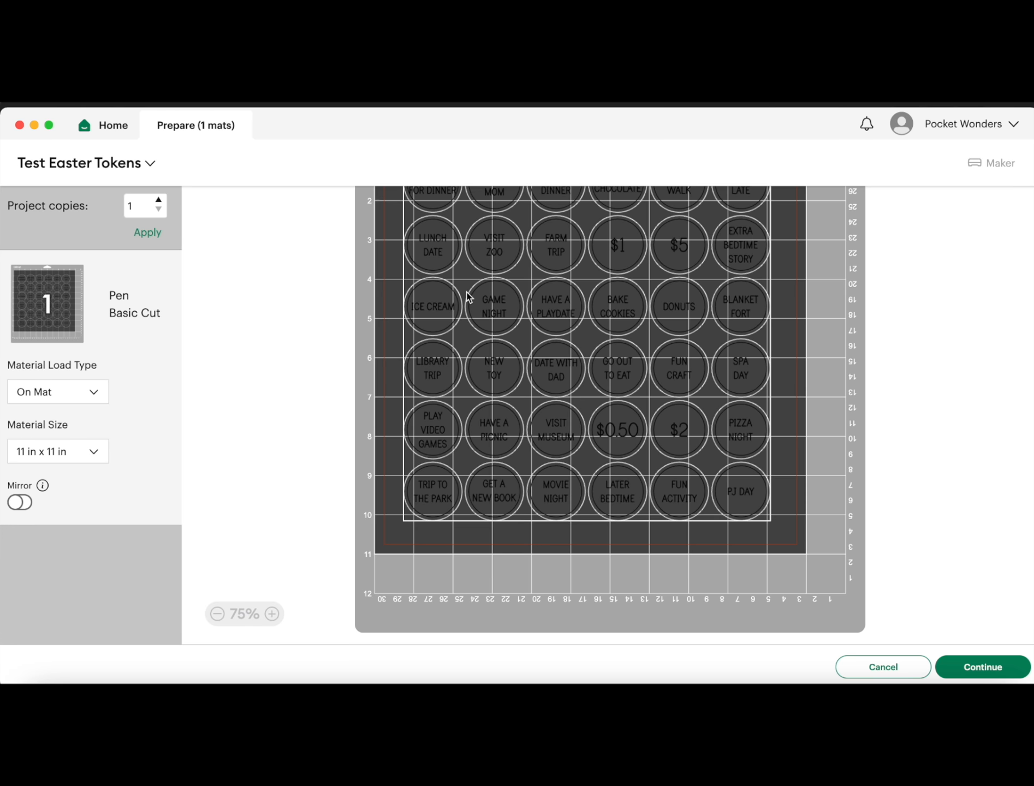
scroll(467, 293, "up", 3)
left_click_drag(620, 350, 620, 347)
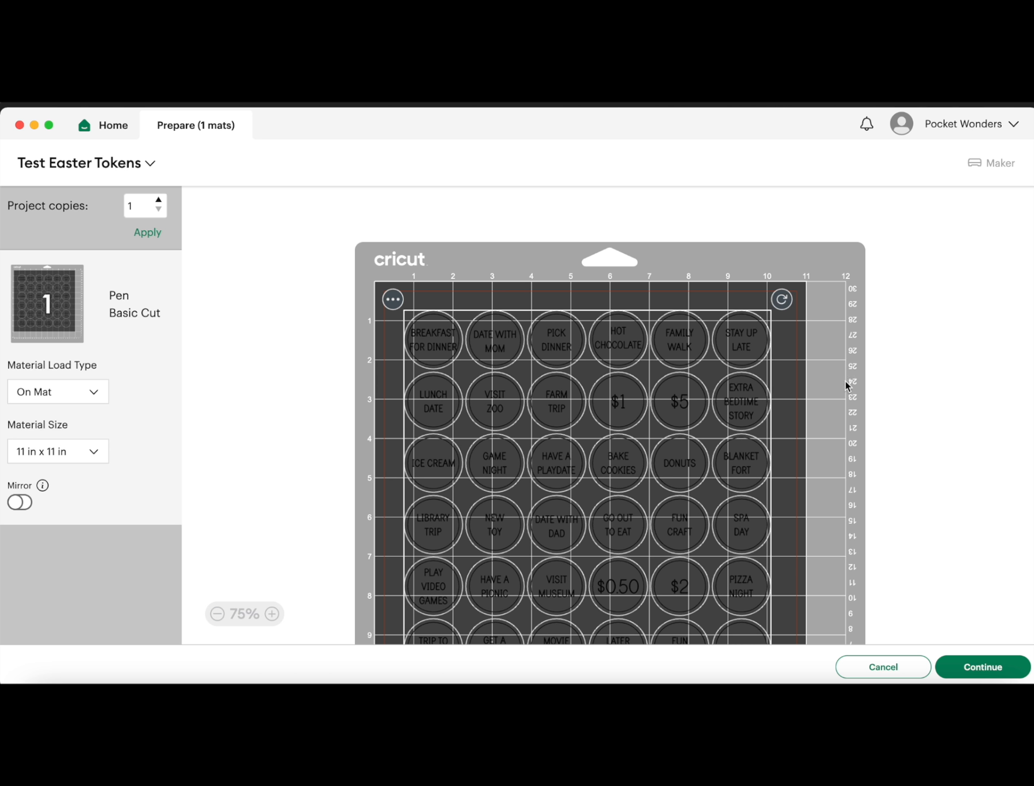
left_click(971, 477)
scroll(882, 471, "down", 2)
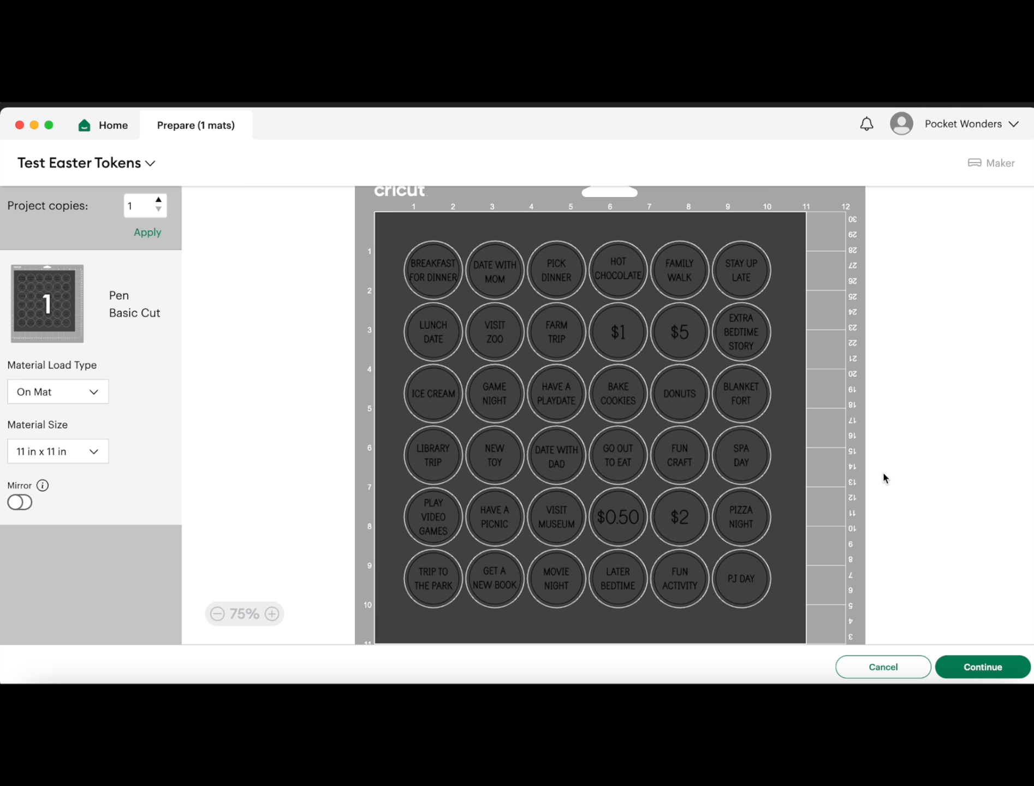
Step: Continue to the make stage and set the base material to Chipboard (1.5 mm)
left_click(979, 666)
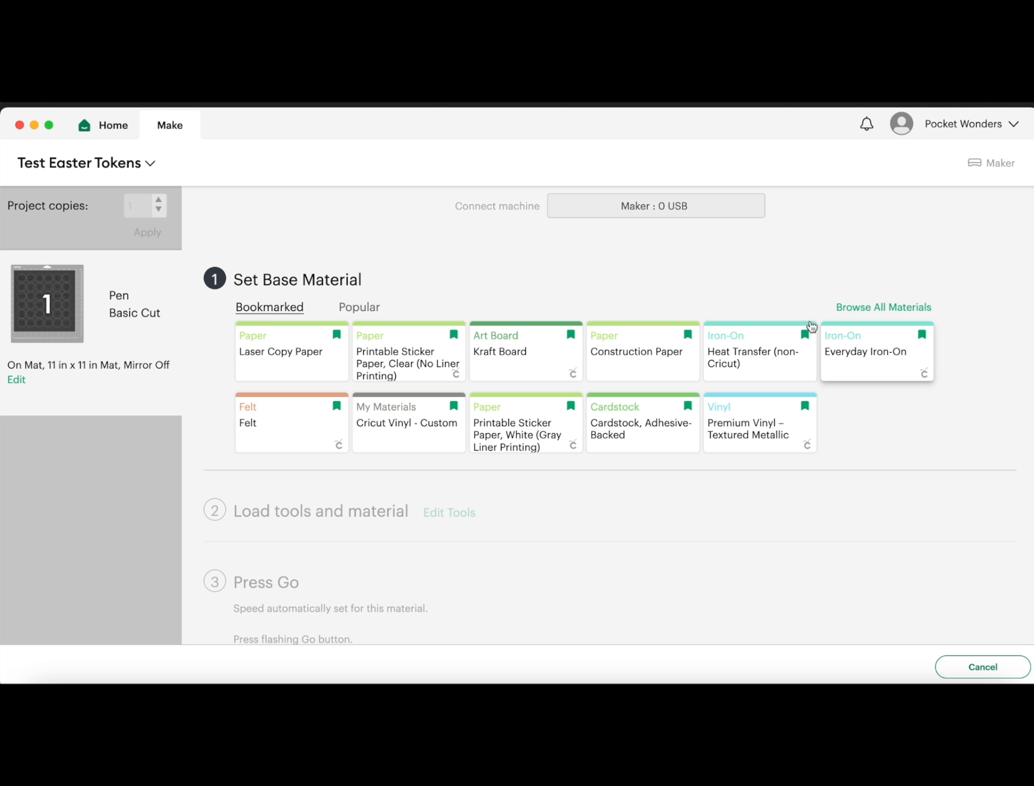
left_click(864, 307)
left_click(232, 345)
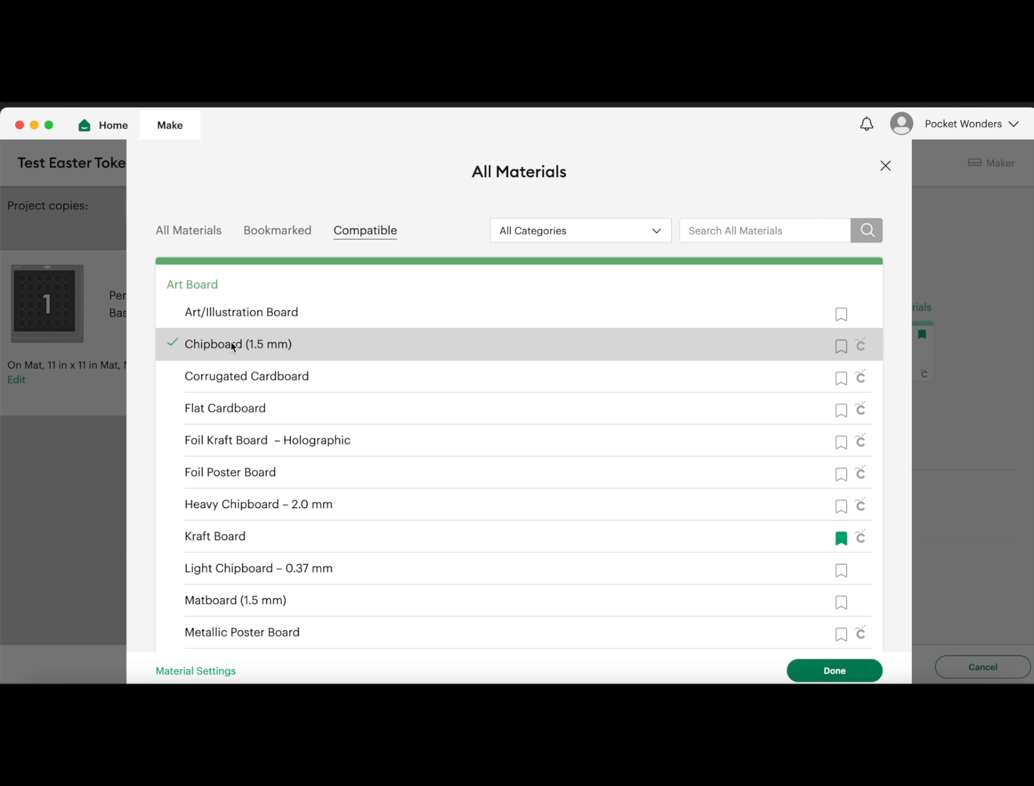
left_click(824, 670)
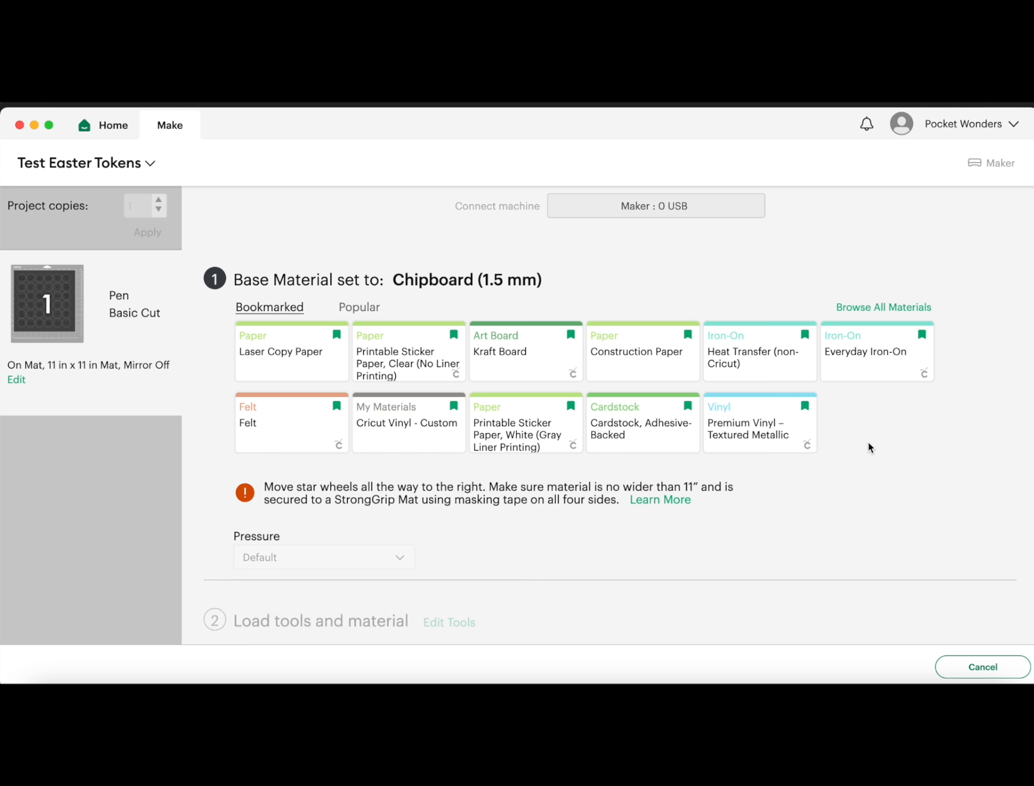